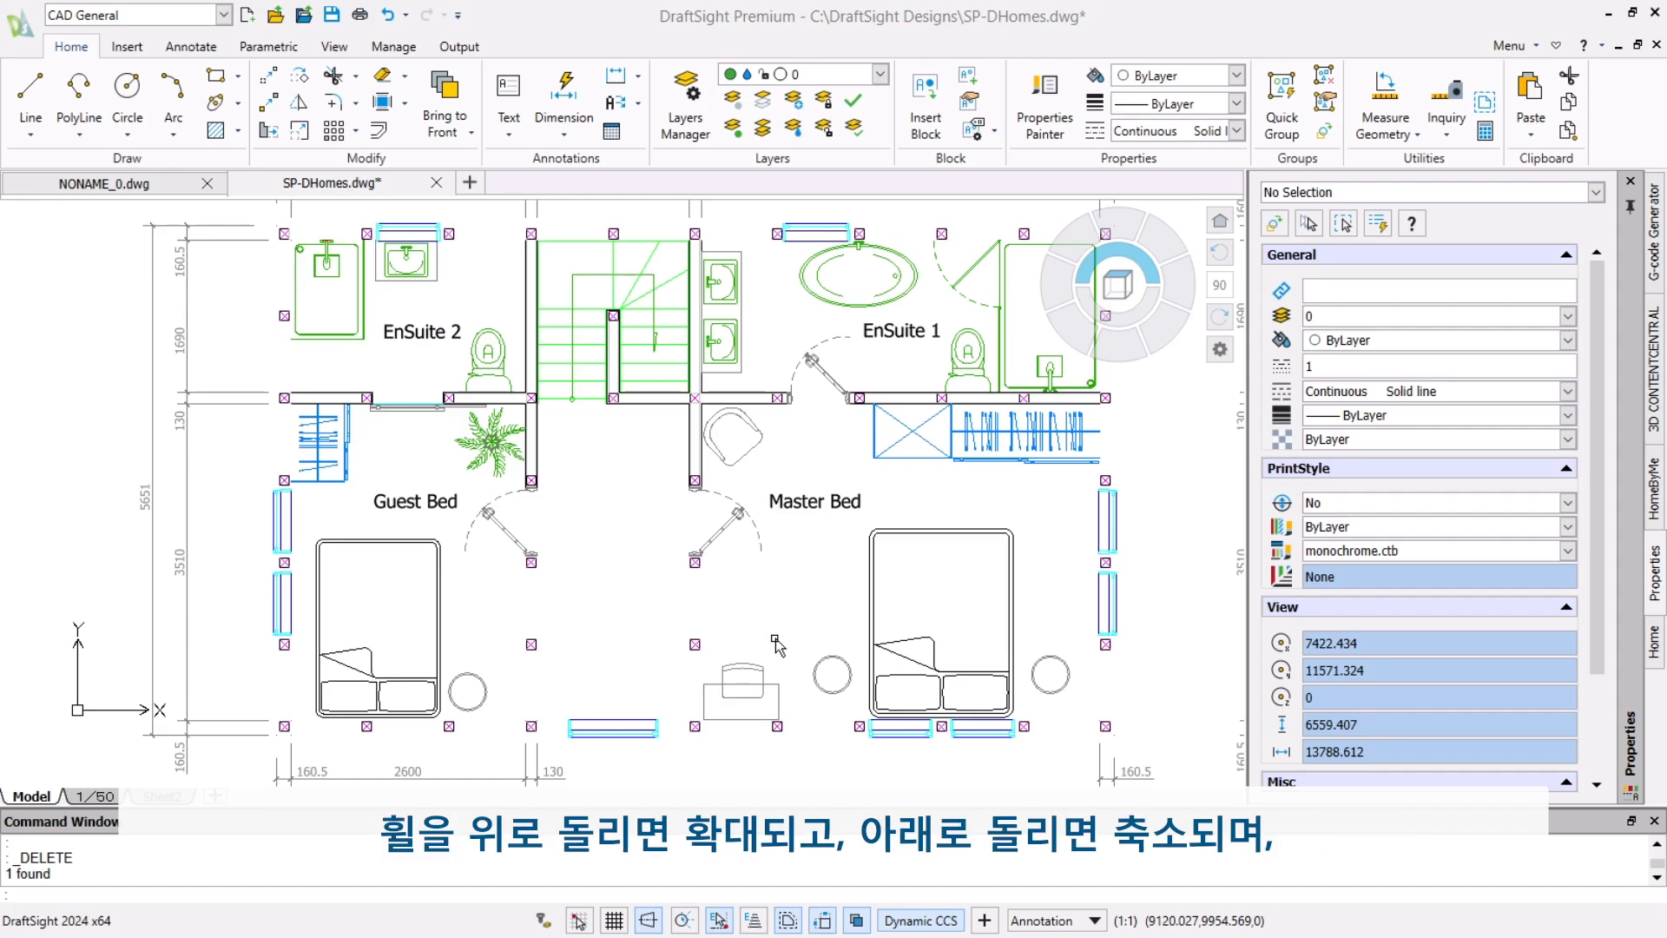
# Step: Draw a 420 by -5 rectangle from the lower-left corner of the crossed cabinet in the Master Bed as its door
pyautogui.scroll(5, 776, 640)
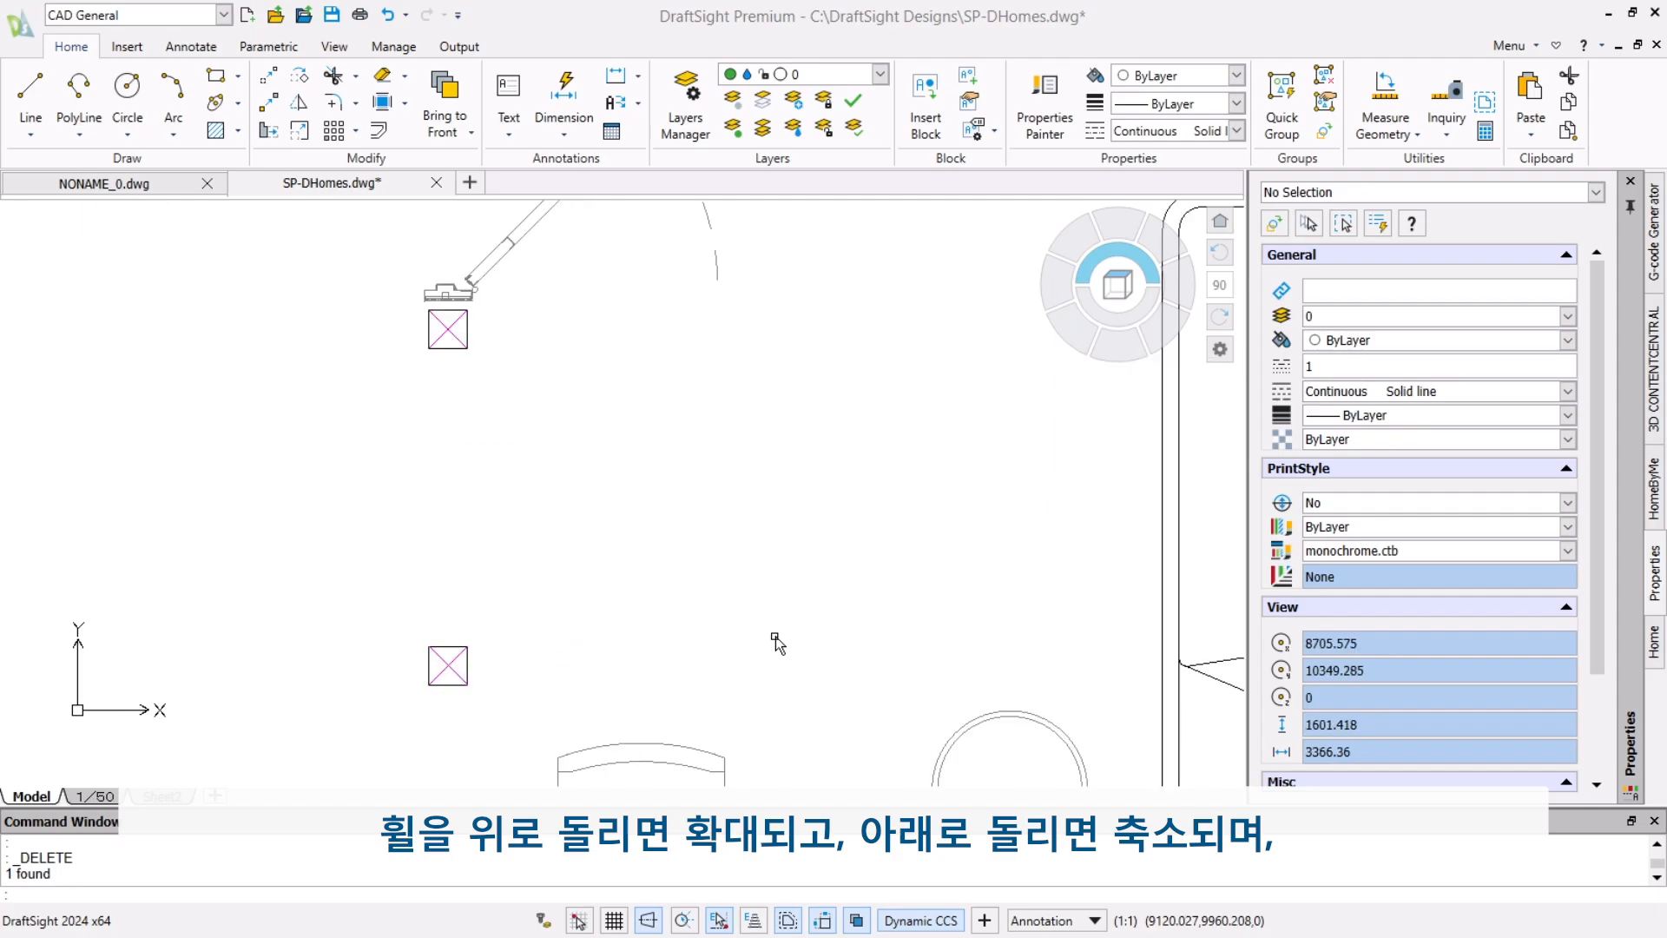
pyautogui.scroll(-3, 931, 328)
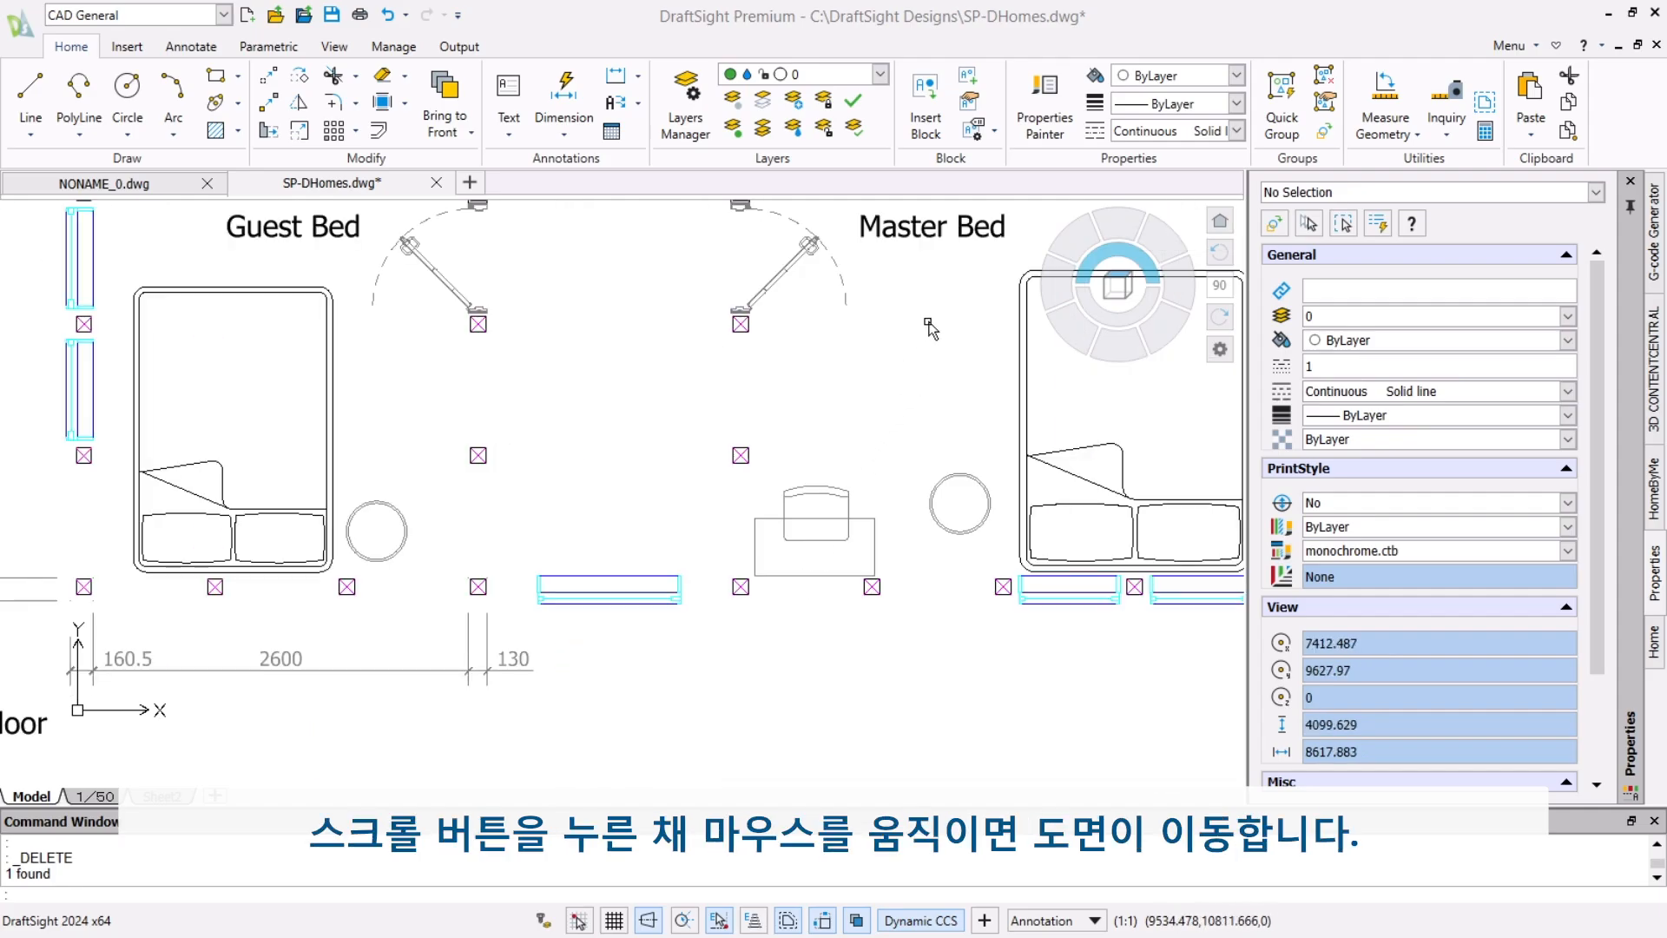
pyautogui.moveTo(990, 248)
pyautogui.mouseDown(button='middle')
pyautogui.moveTo(863, 440)
pyautogui.moveTo(763, 539)
pyautogui.moveTo(486, 538)
pyautogui.moveTo(669, 534)
pyautogui.mouseUp(button='middle')
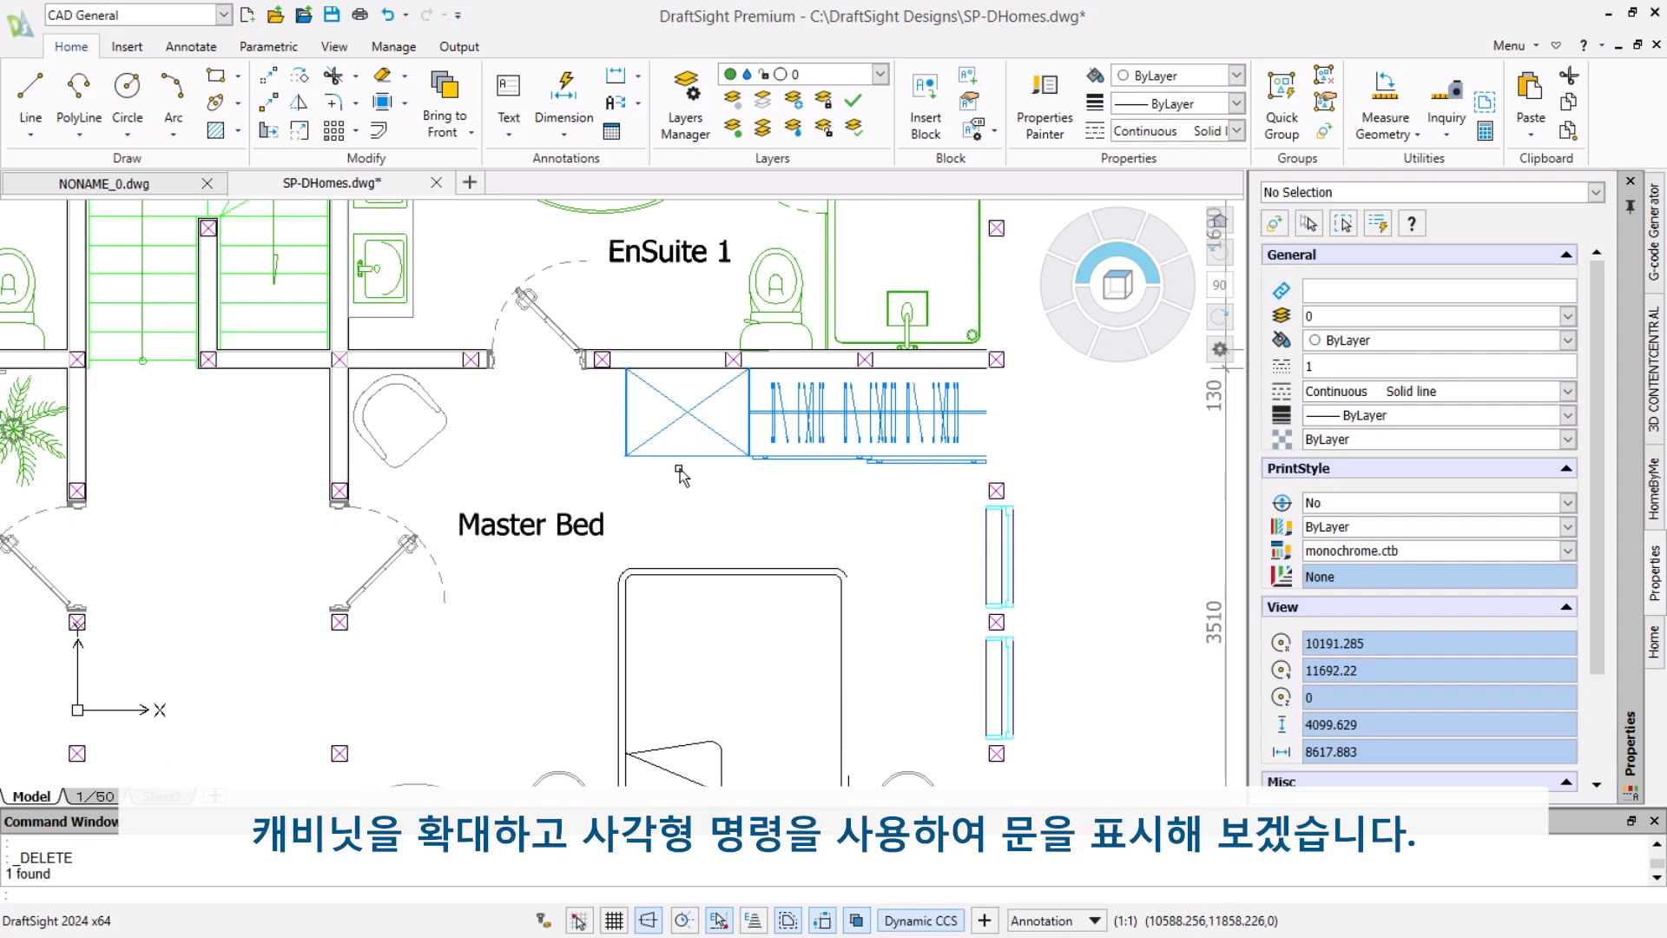
pyautogui.scroll(5, 681, 472)
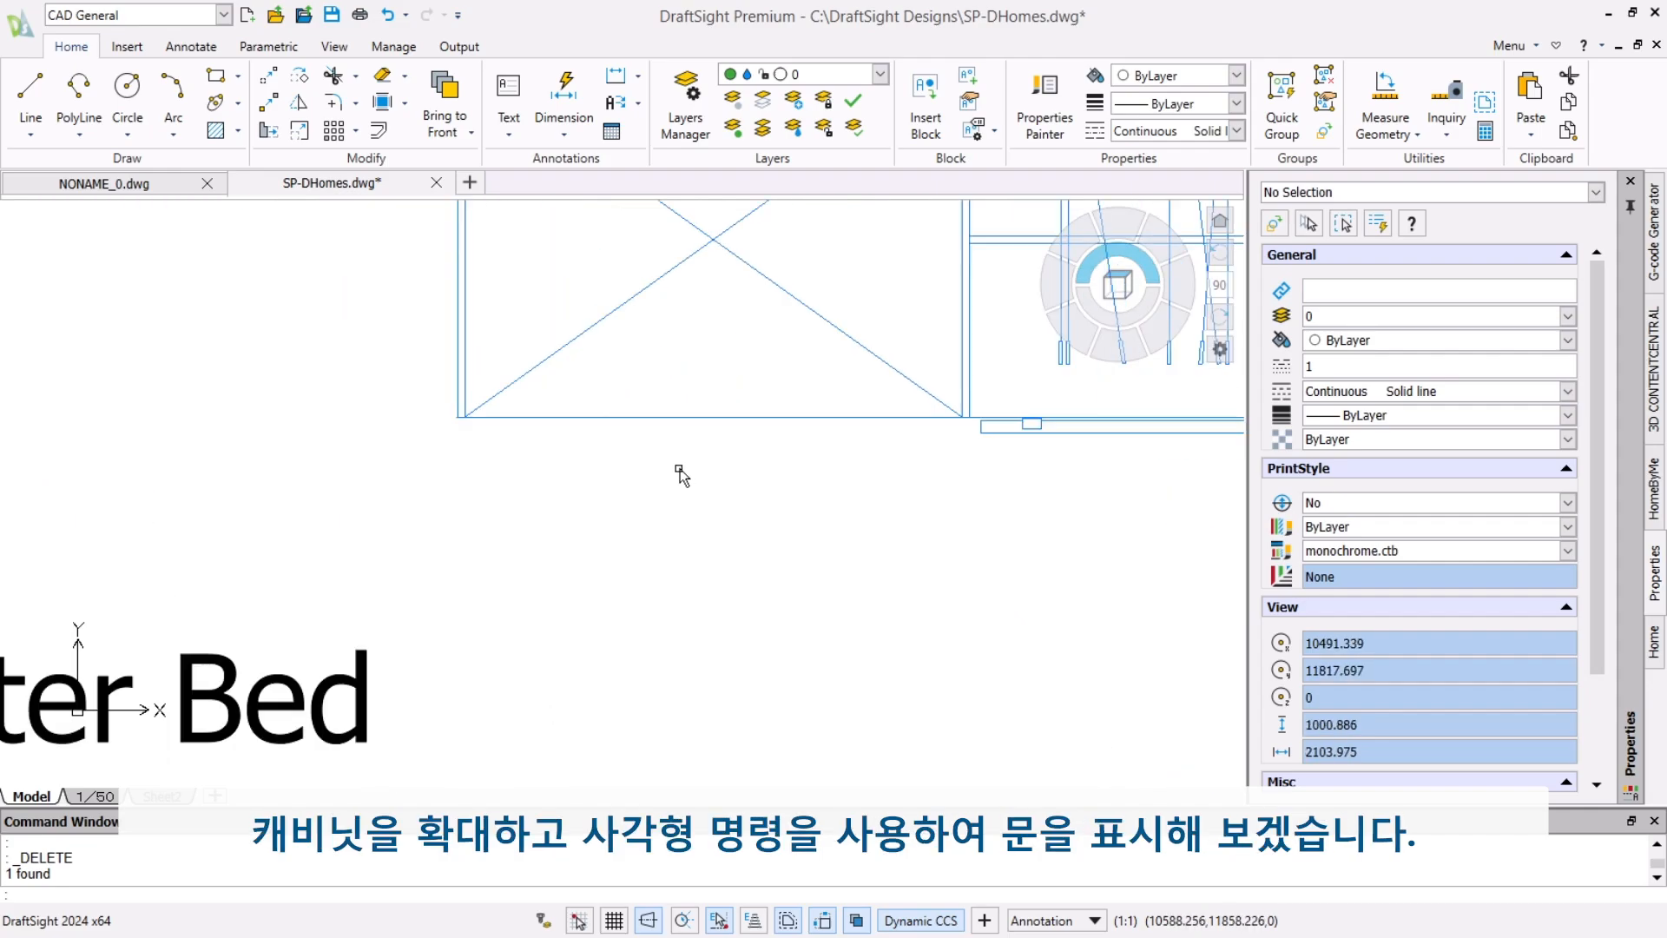
pyautogui.click(213, 78)
pyautogui.click(465, 417)
pyautogui.write('d')
pyautogui.press('Return')
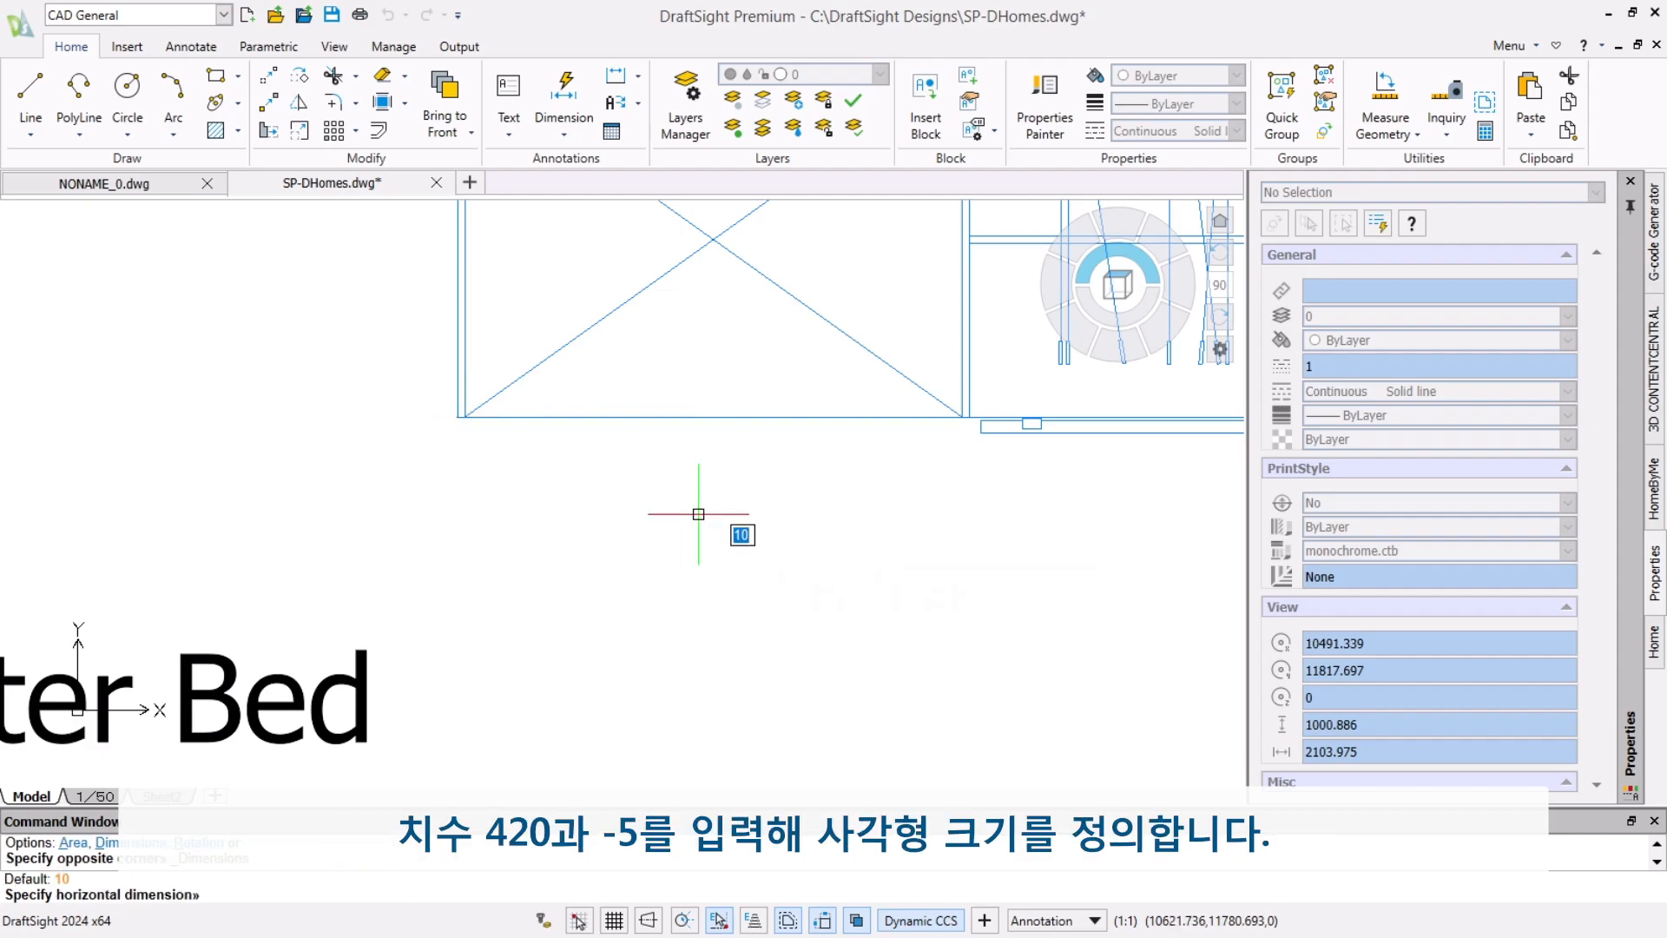
pyautogui.write('420')
pyautogui.press('Return')
pyautogui.write('-5')
pyautogui.press('Return')
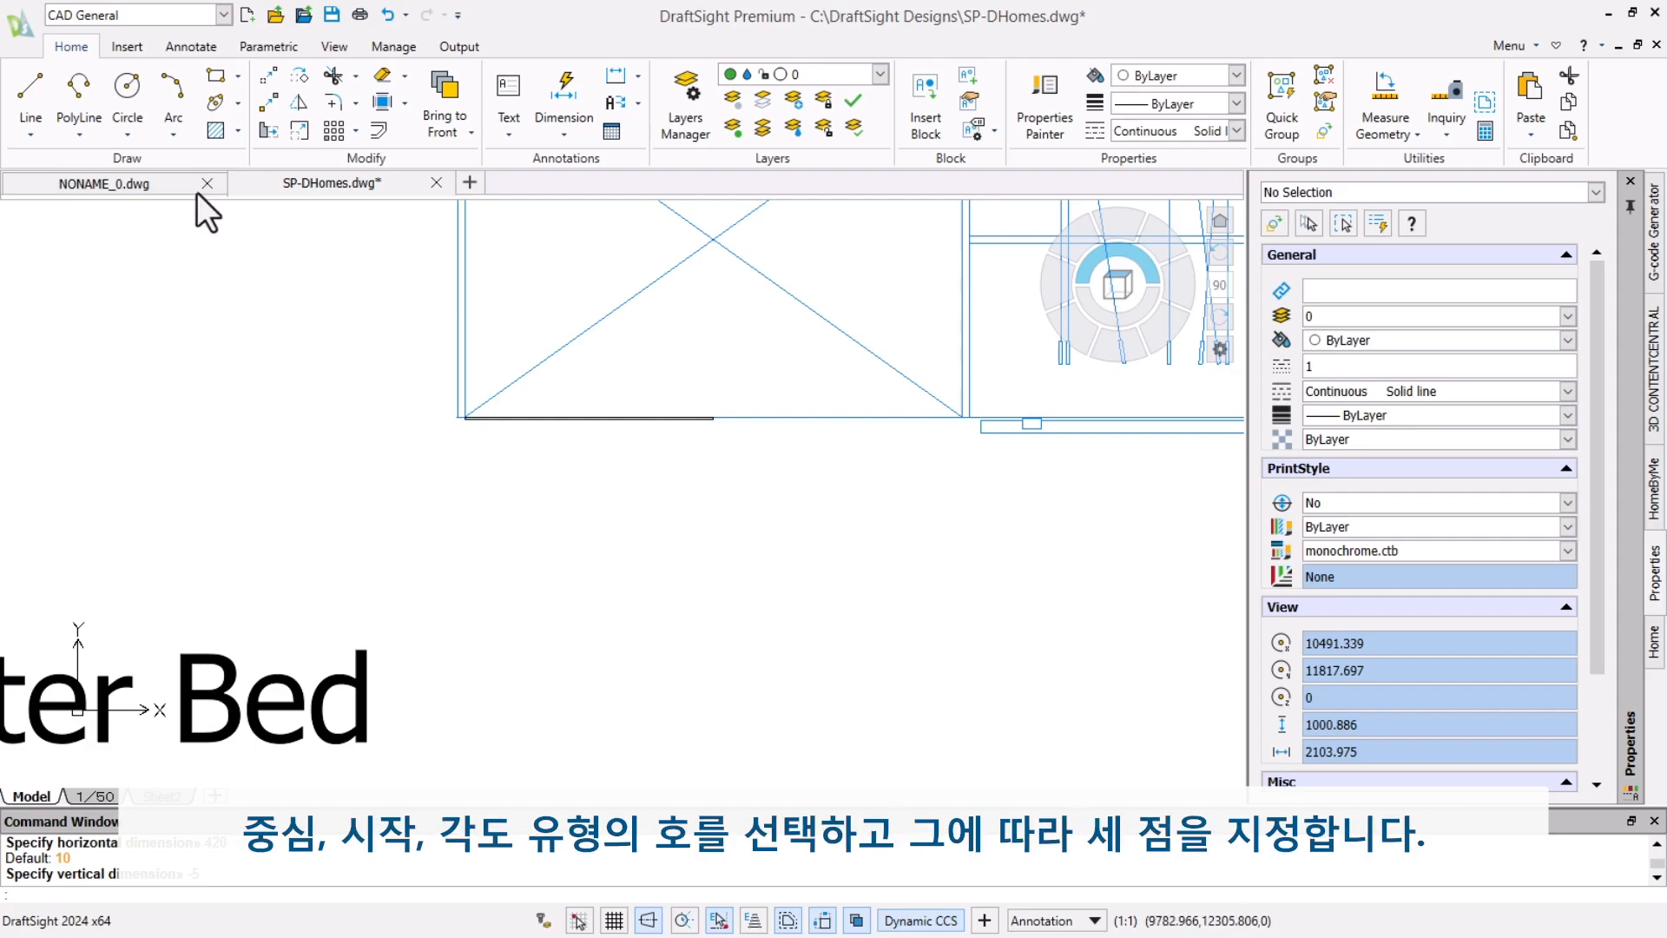
# Step: Add the door's quarter-circle swing with a Center, Start, Angle arc from the hinge corner to the door's free end, keeping Ortho on
pyautogui.click(174, 135)
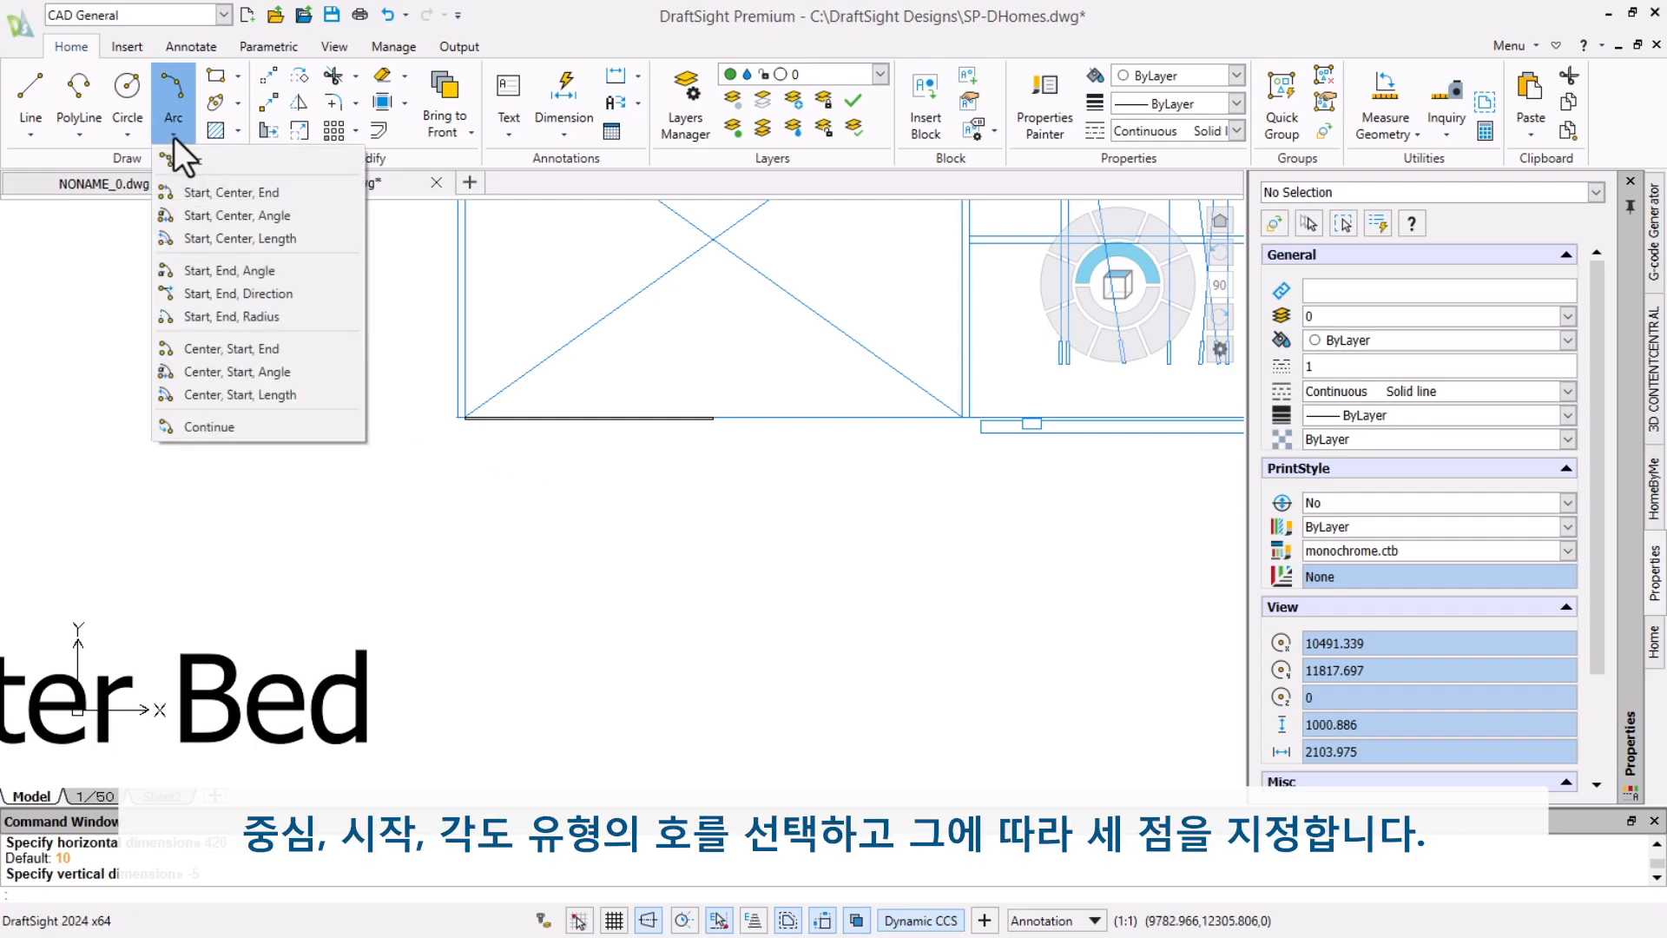
pyautogui.click(273, 379)
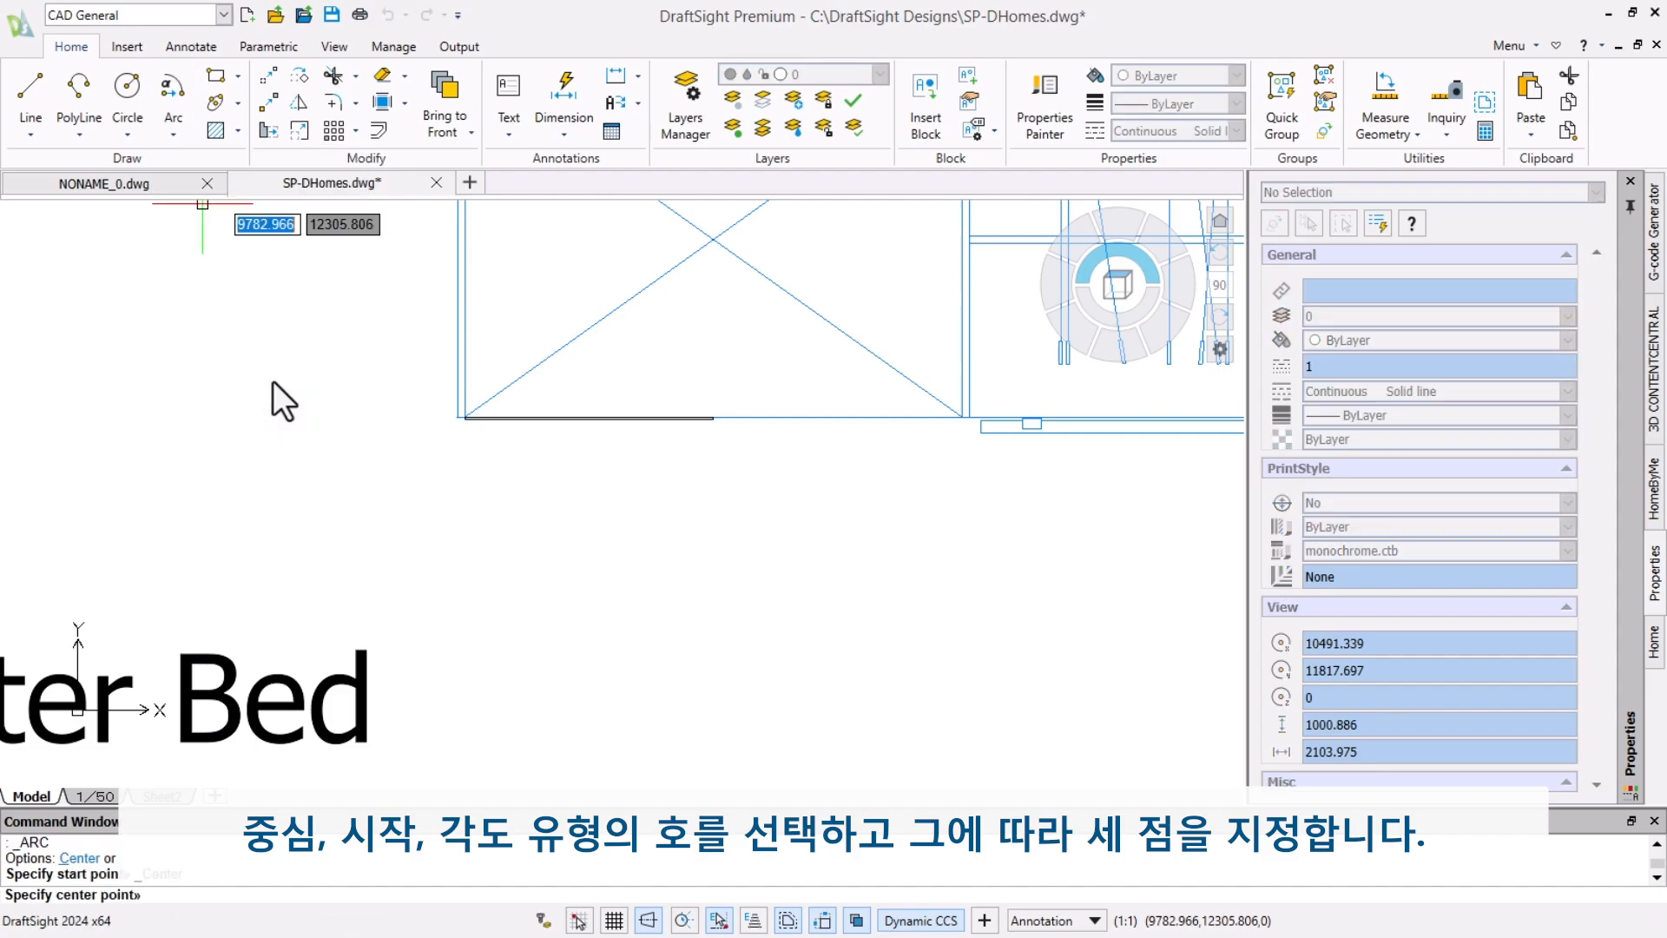
pyautogui.click(465, 418)
pyautogui.click(713, 418)
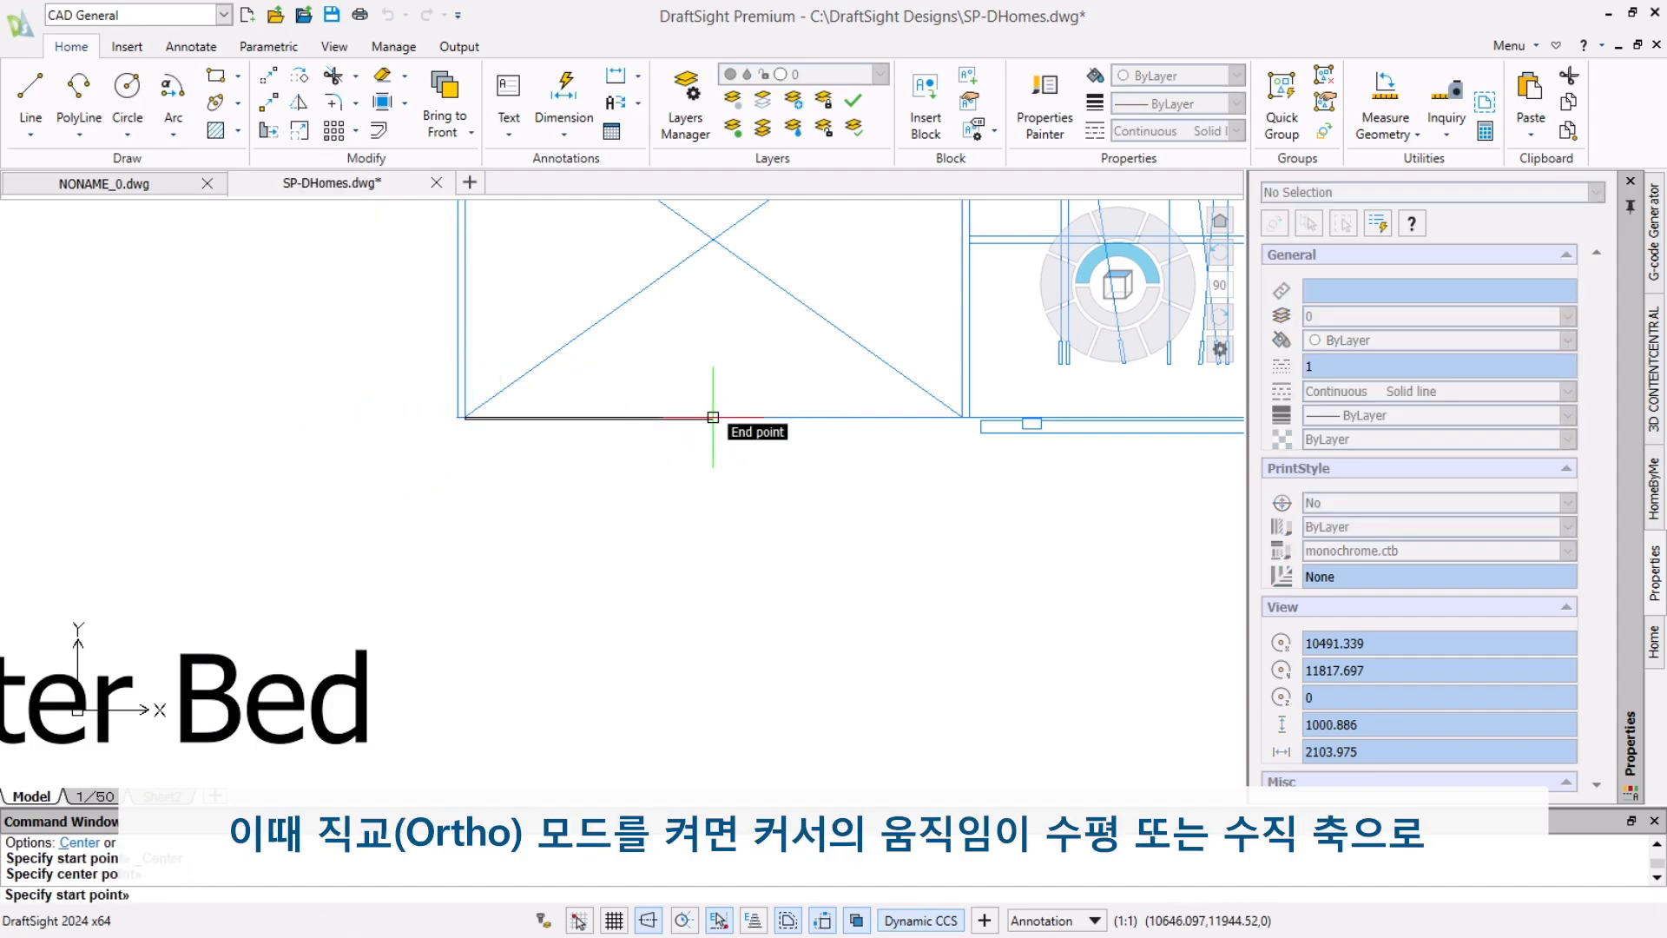
pyautogui.press('F8')
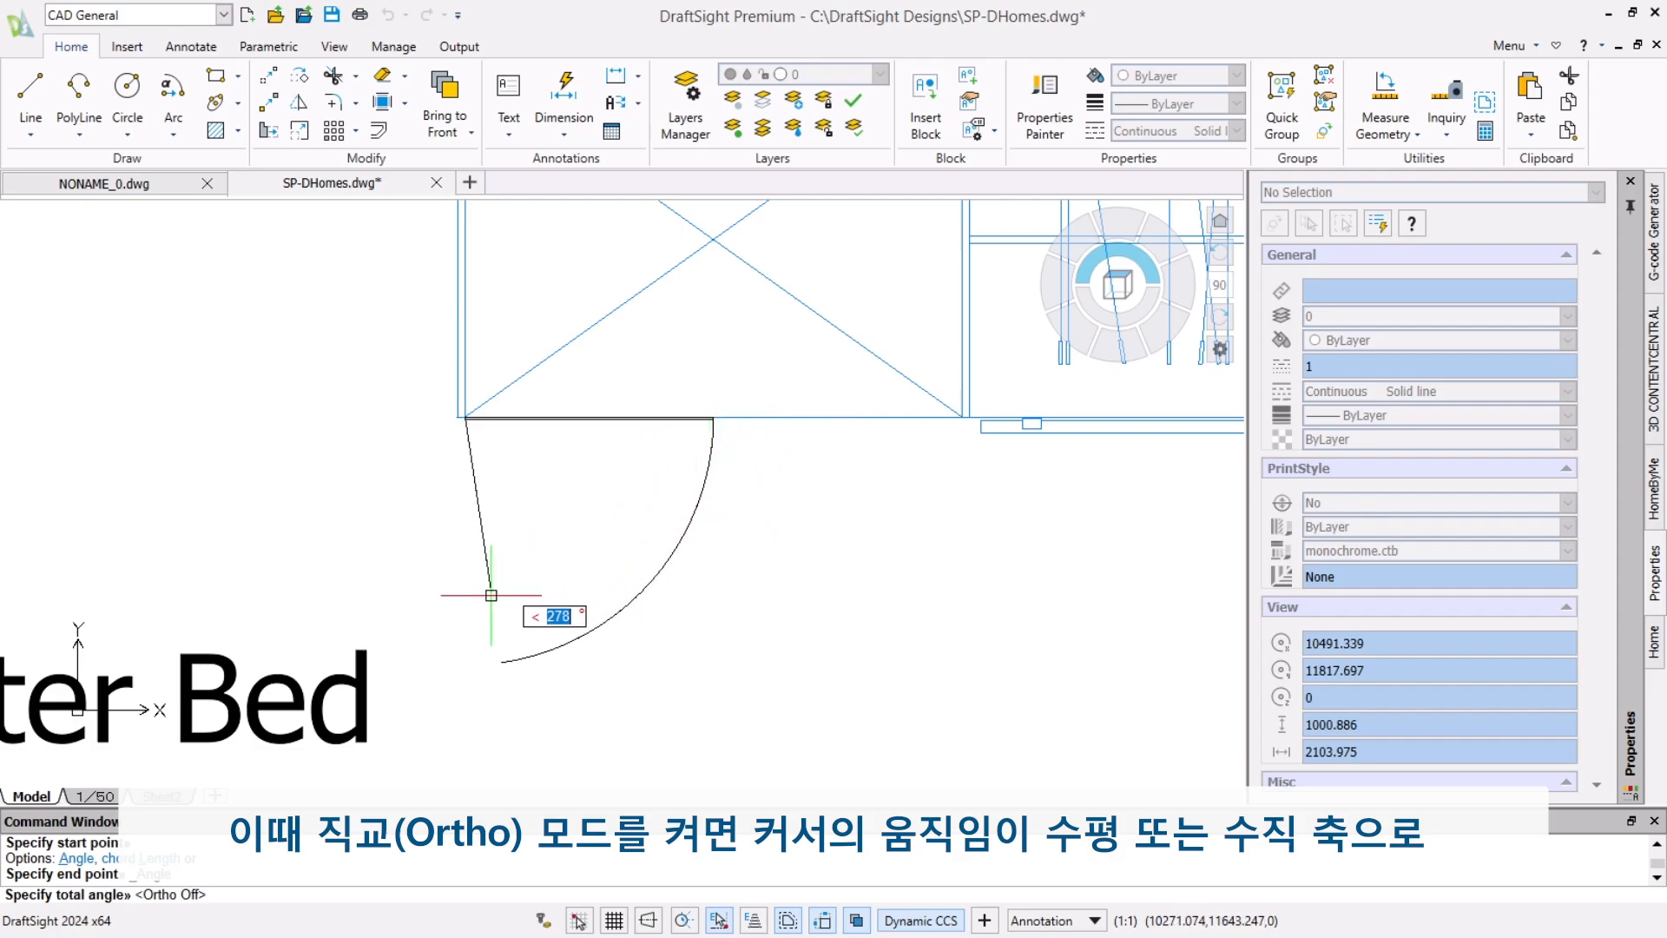
pyautogui.click(648, 921)
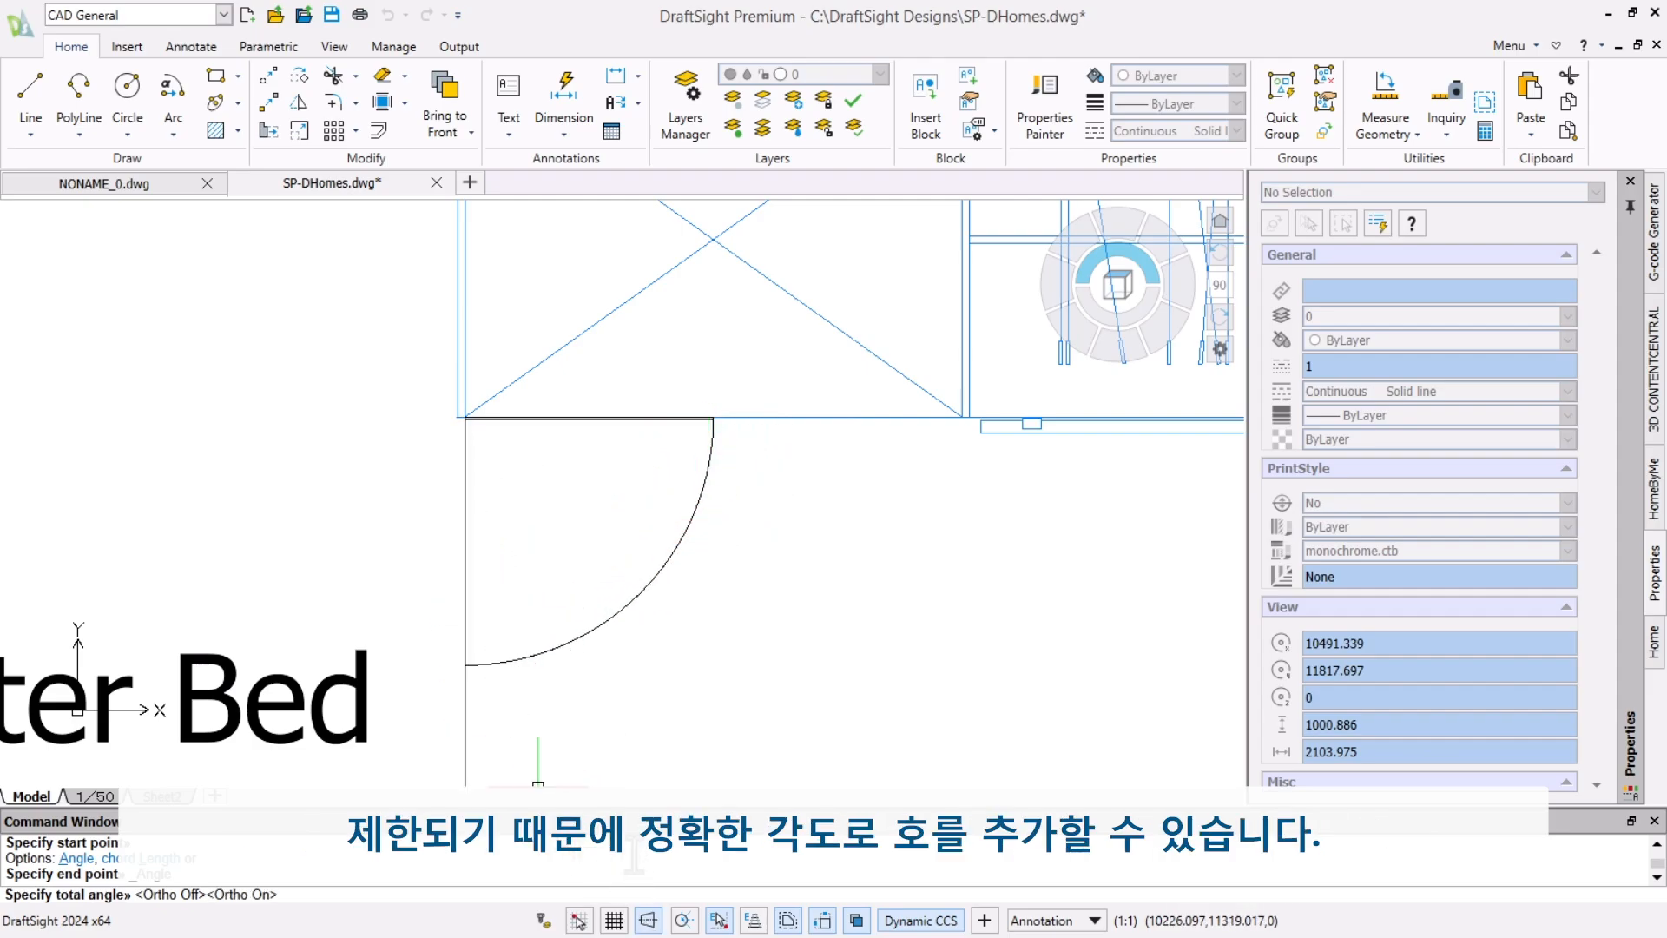
pyautogui.click(467, 695)
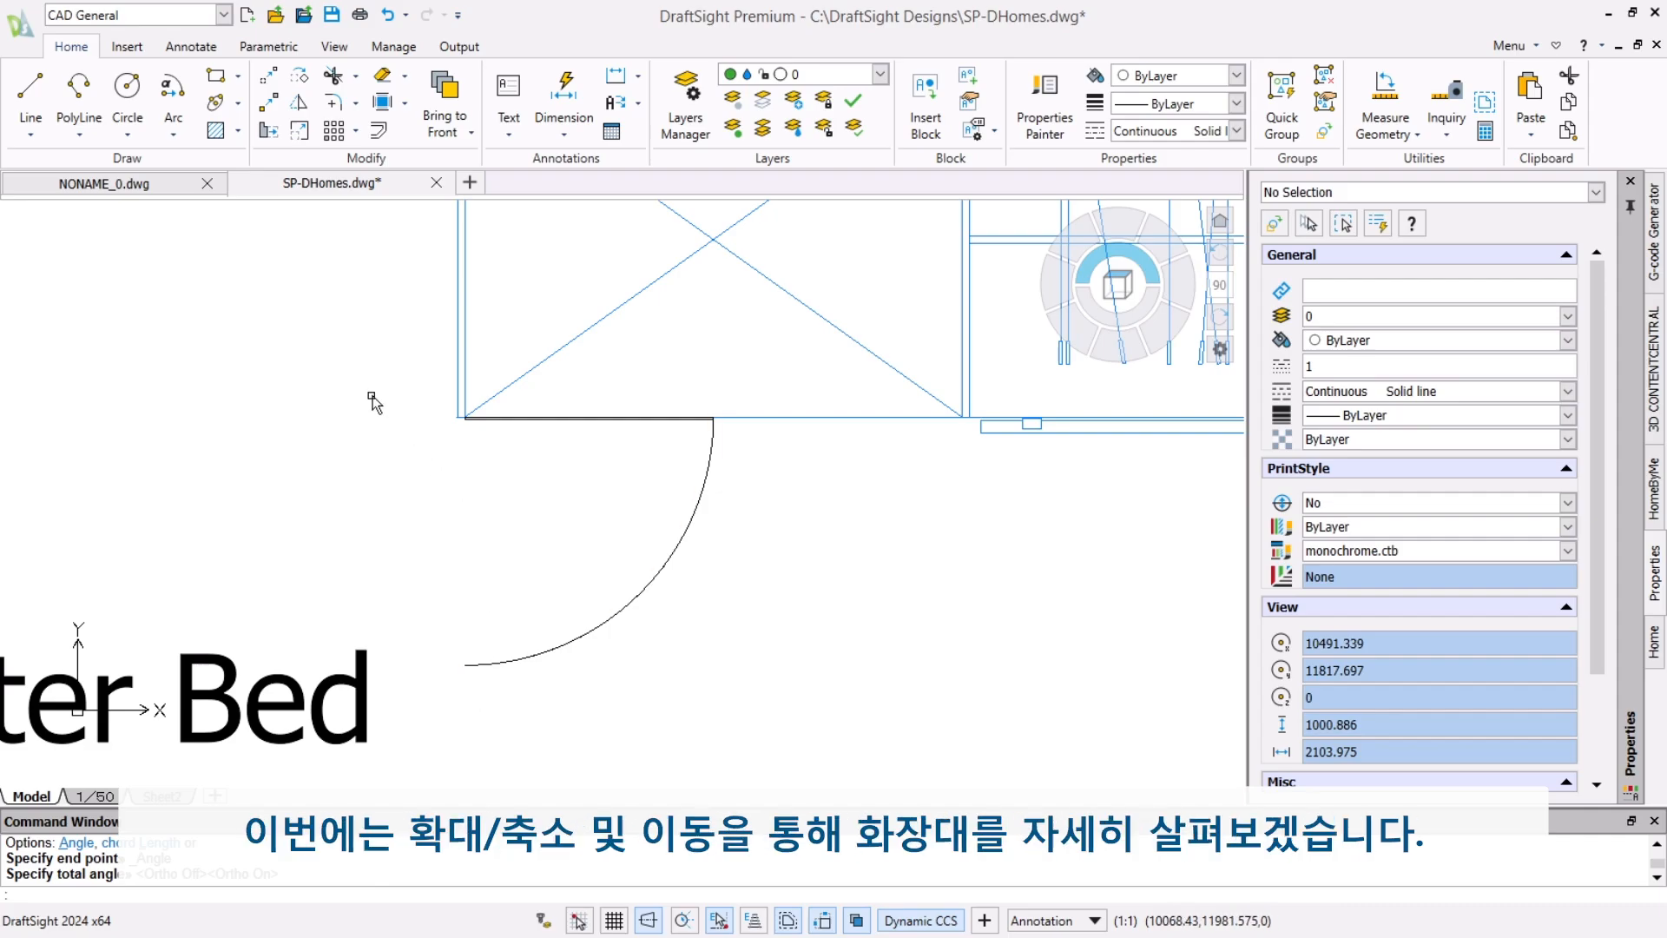
# Step: Create a Mask over the Master Bed dressing table using the four corners of its rectangle
pyautogui.scroll(-2, 372, 399)
pyautogui.scroll(-2, 371, 400)
pyautogui.moveTo(257, 705)
pyautogui.mouseDown(button='middle')
pyautogui.moveTo(532, 477)
pyautogui.moveTo(588, 224)
pyautogui.moveTo(613, 186)
pyautogui.mouseUp(button='middle')
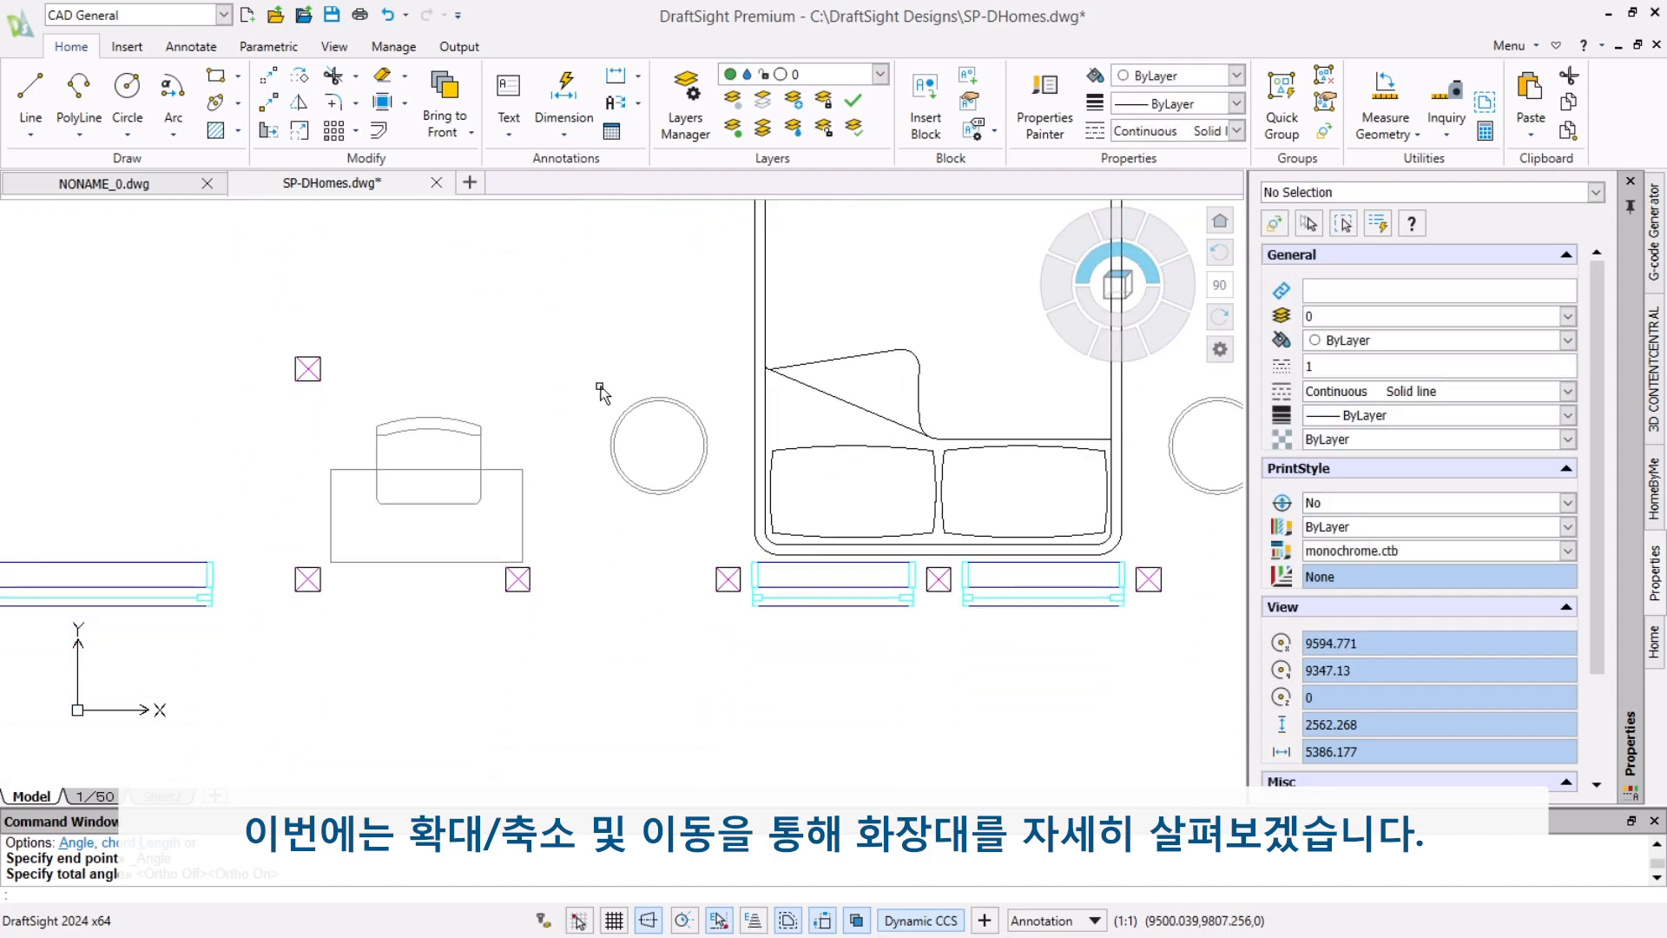
pyautogui.scroll(4, 413, 530)
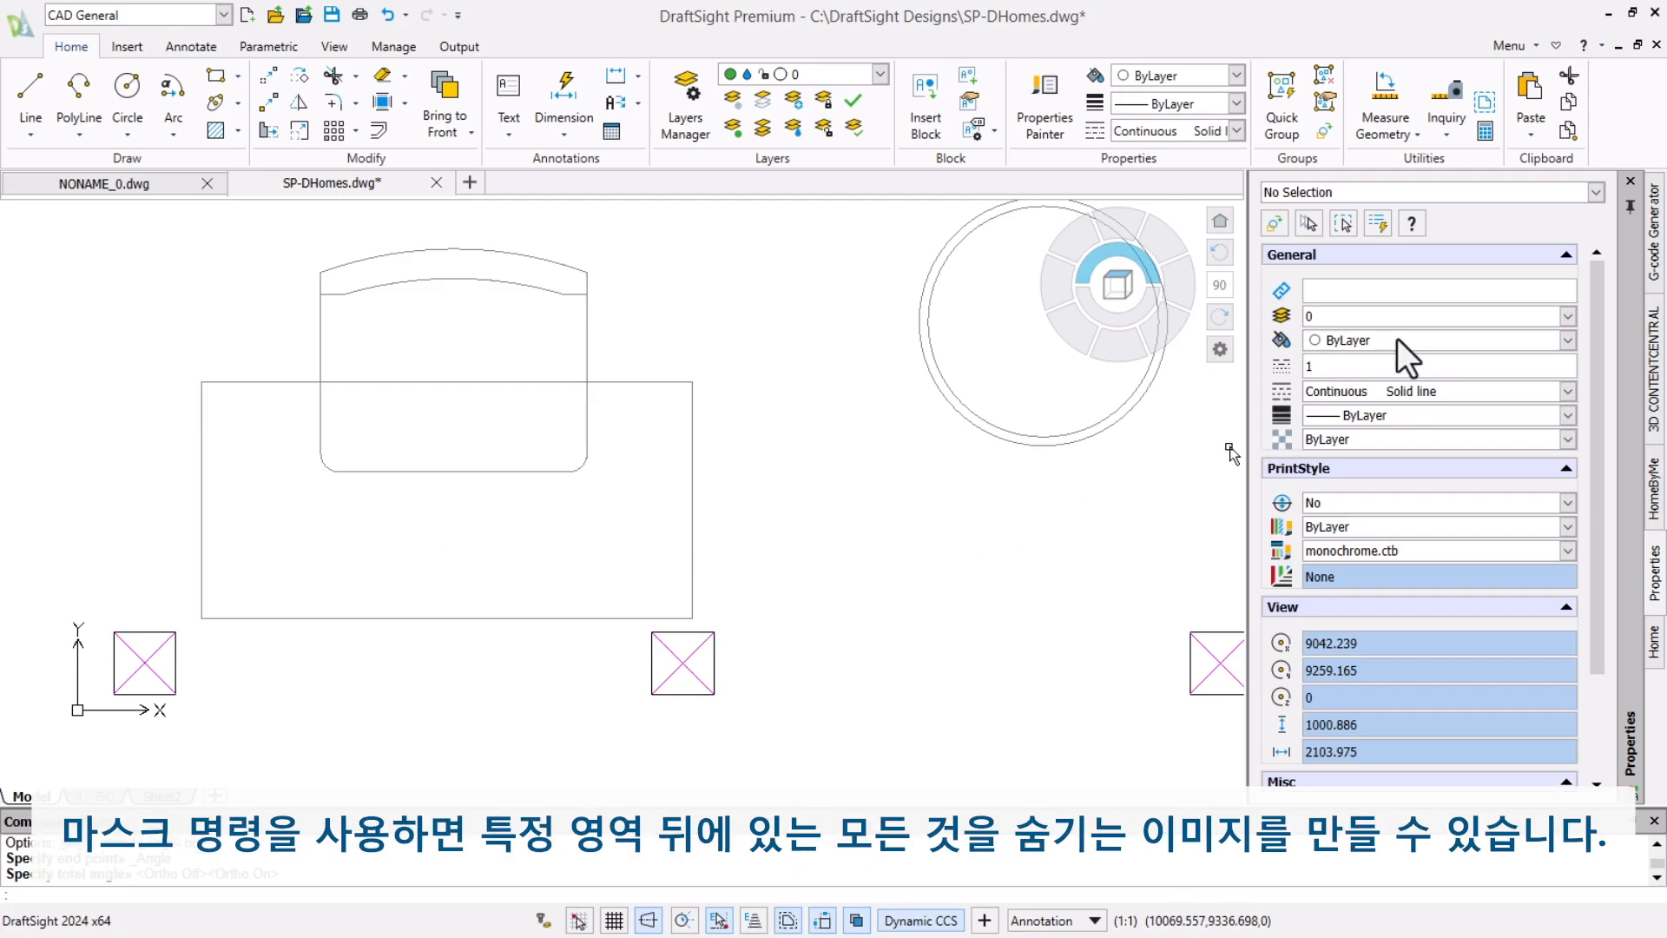
pyautogui.click(1511, 45)
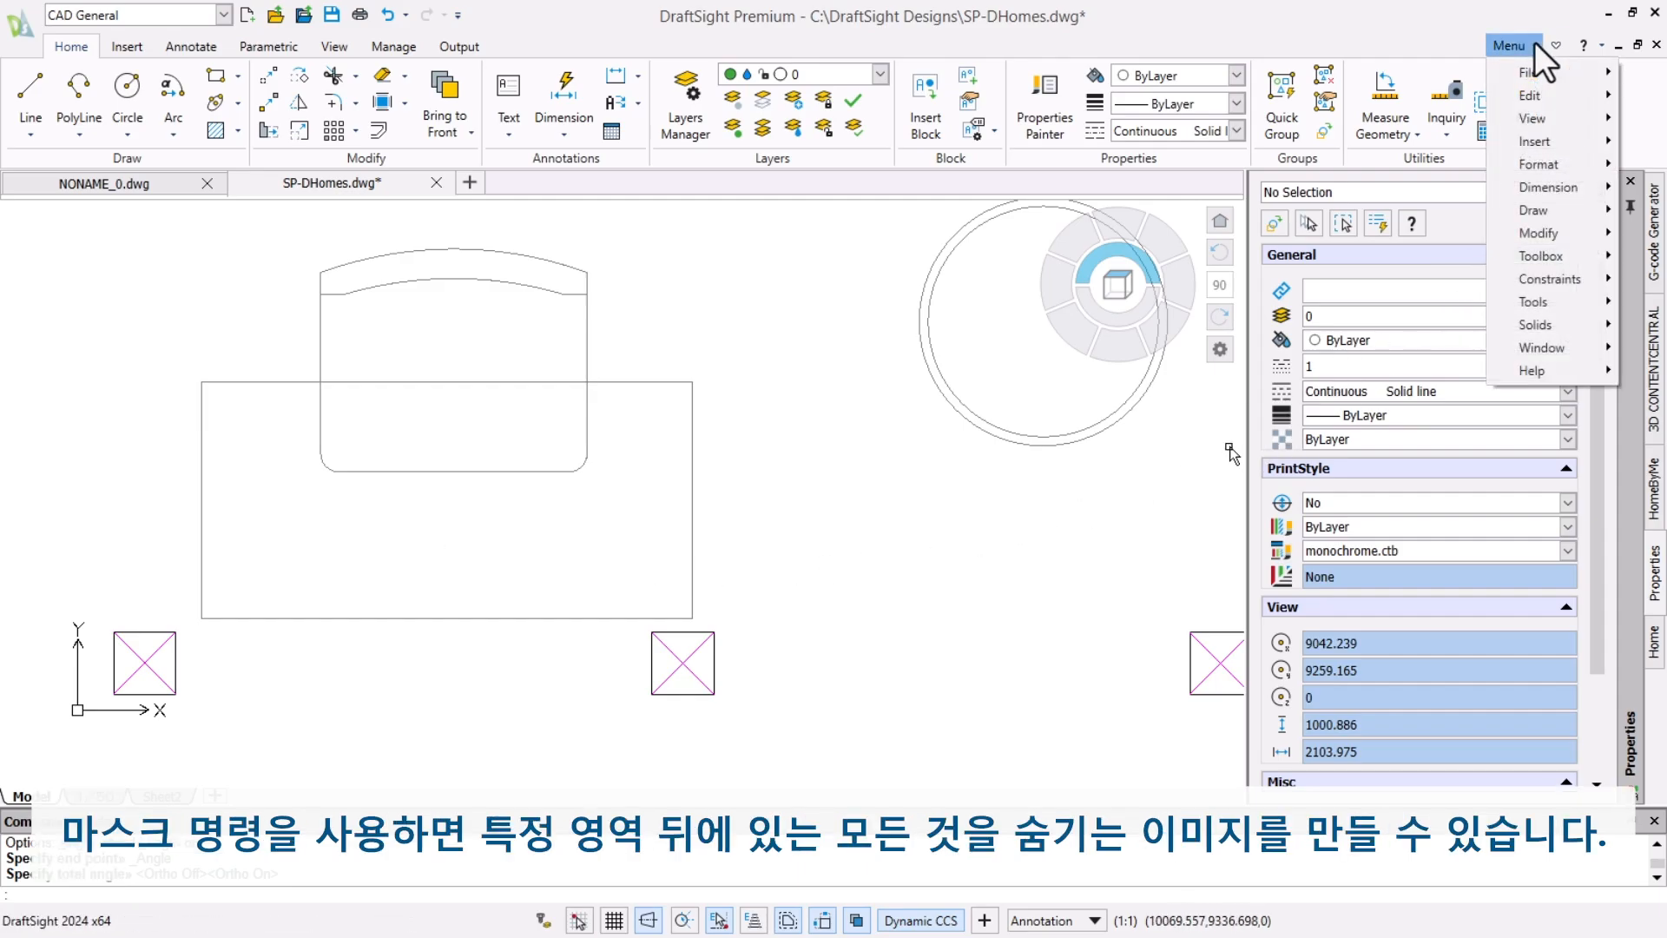
pyautogui.click(1562, 211)
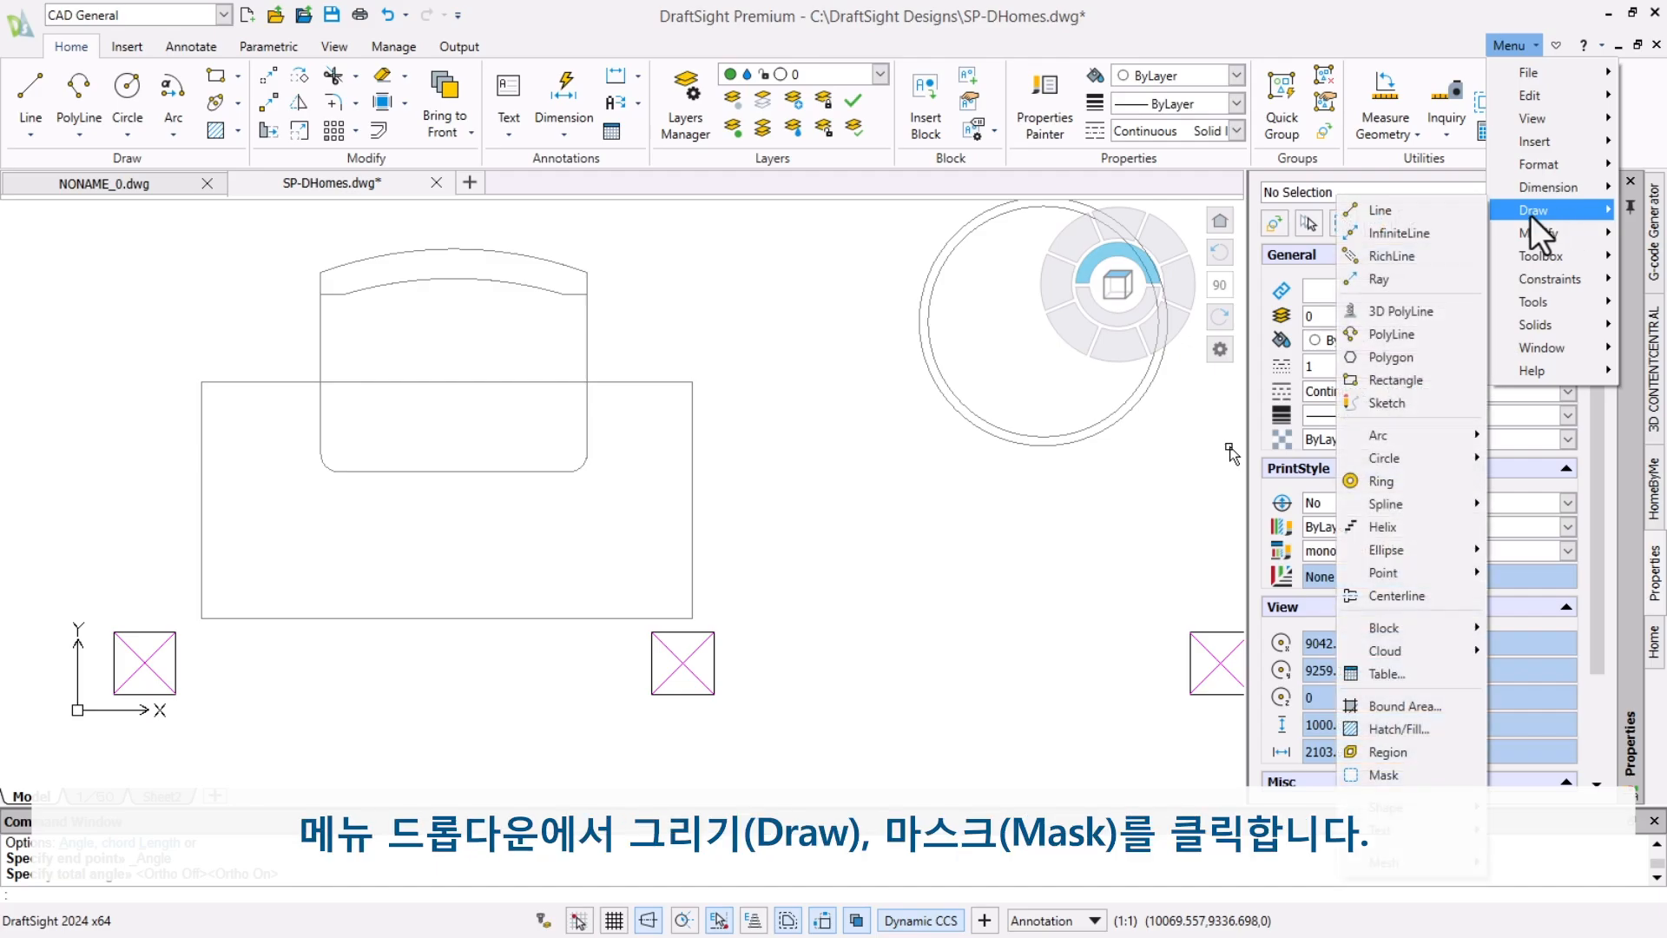
pyautogui.click(1410, 774)
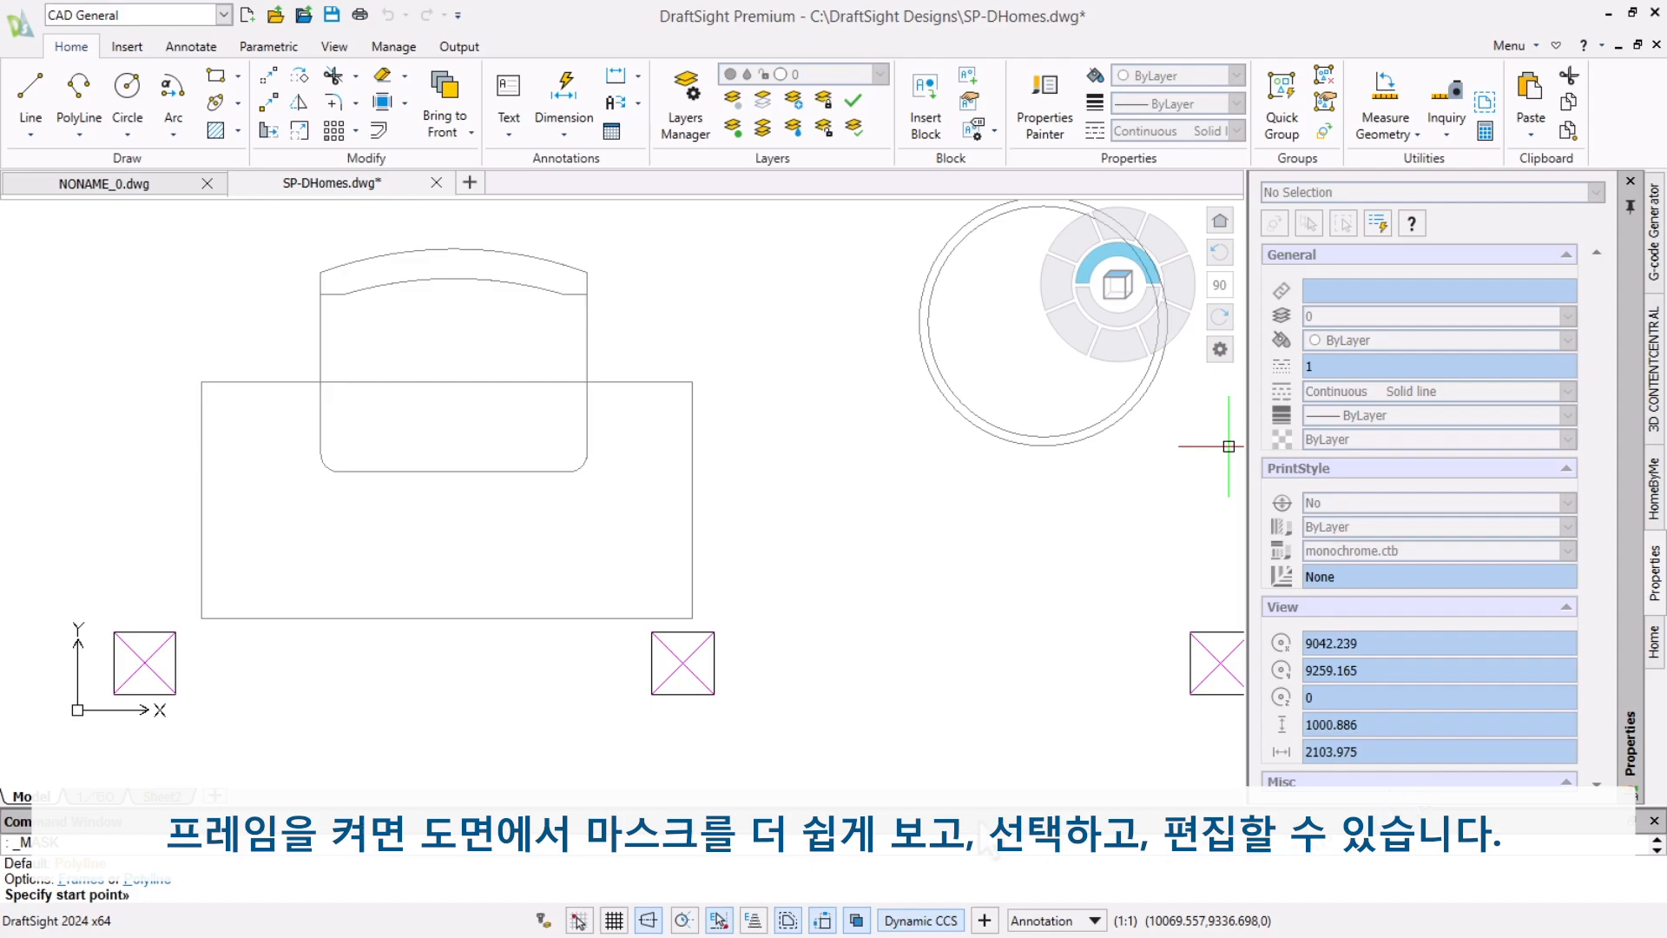
pyautogui.click(201, 382)
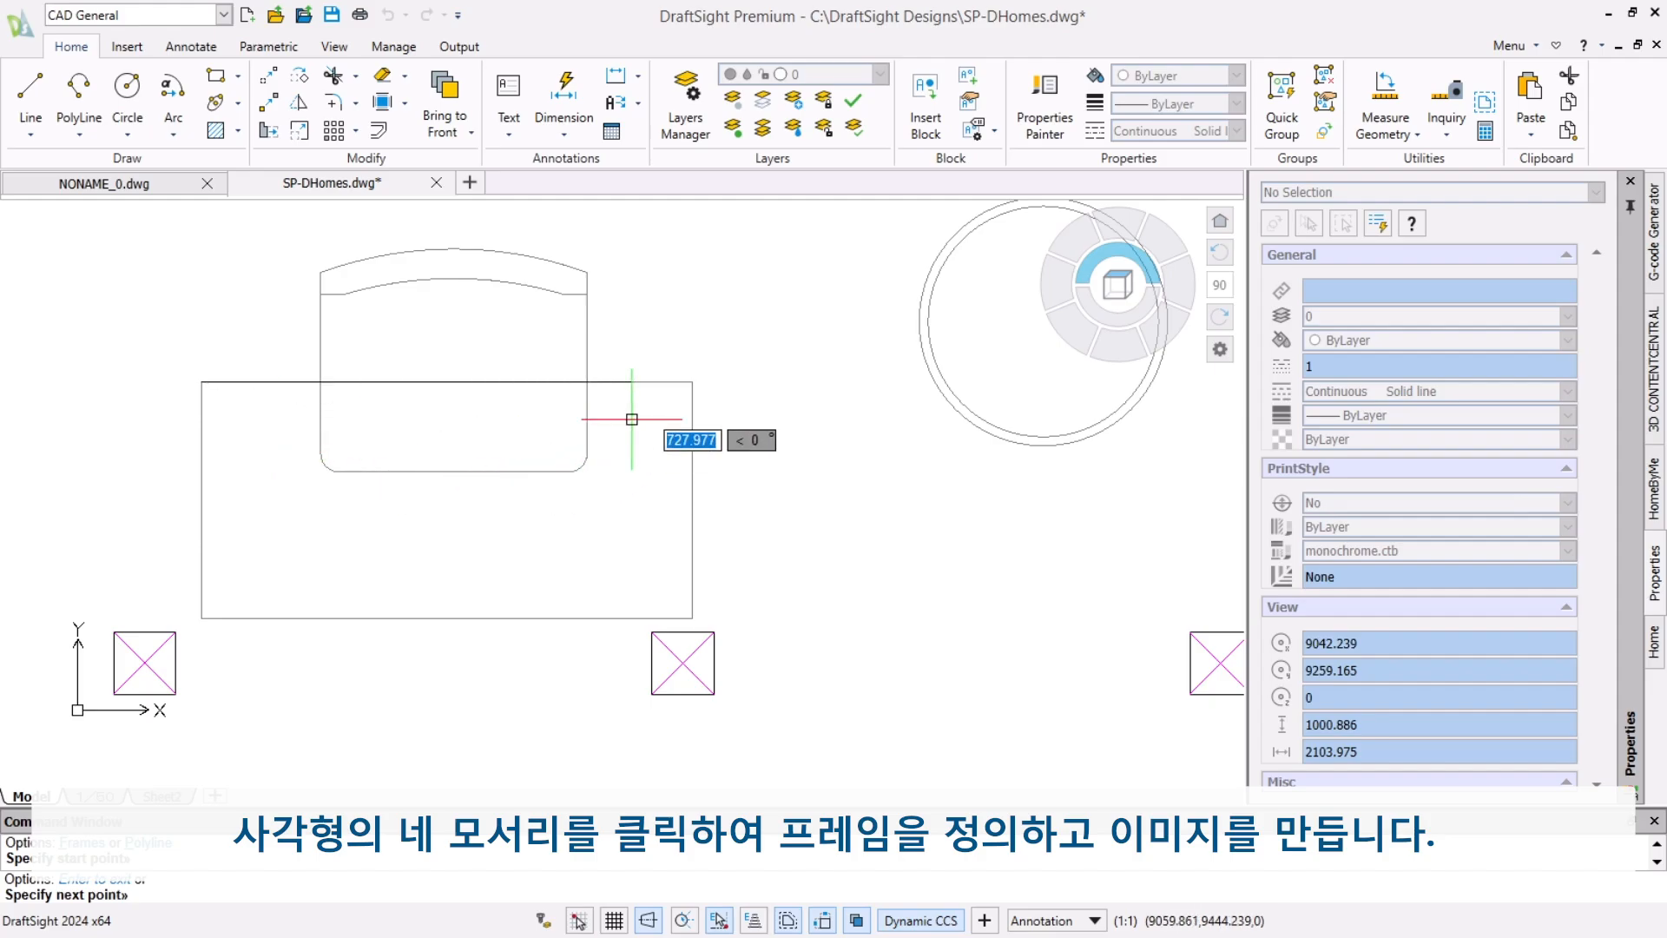
pyautogui.click(692, 382)
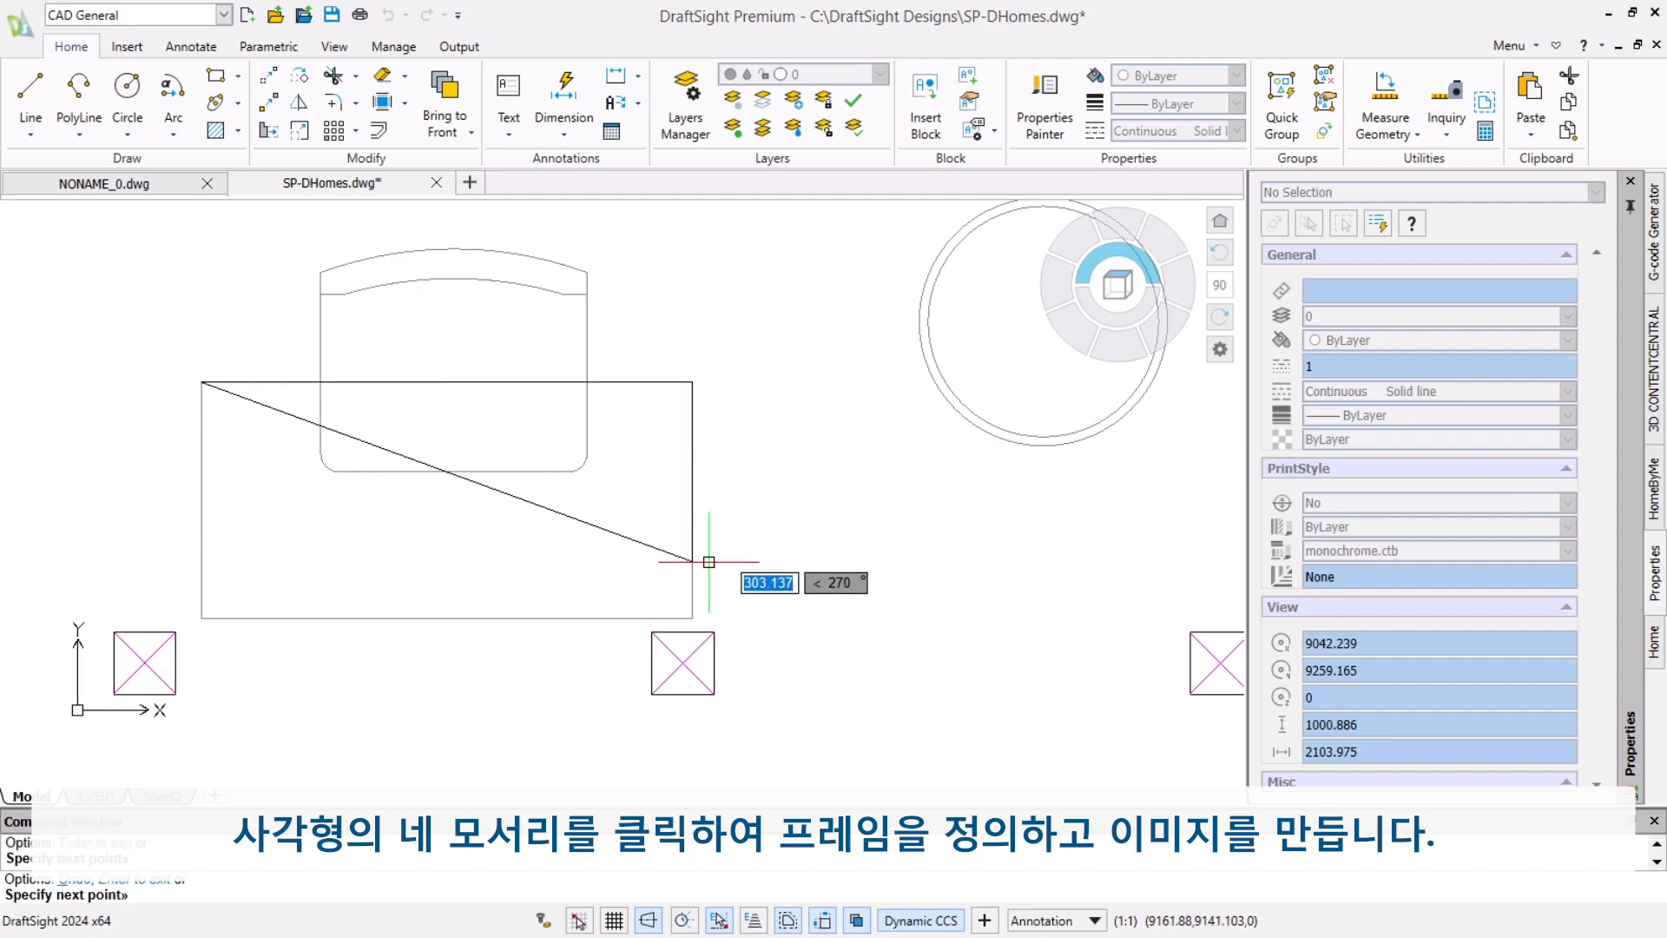
pyautogui.click(692, 618)
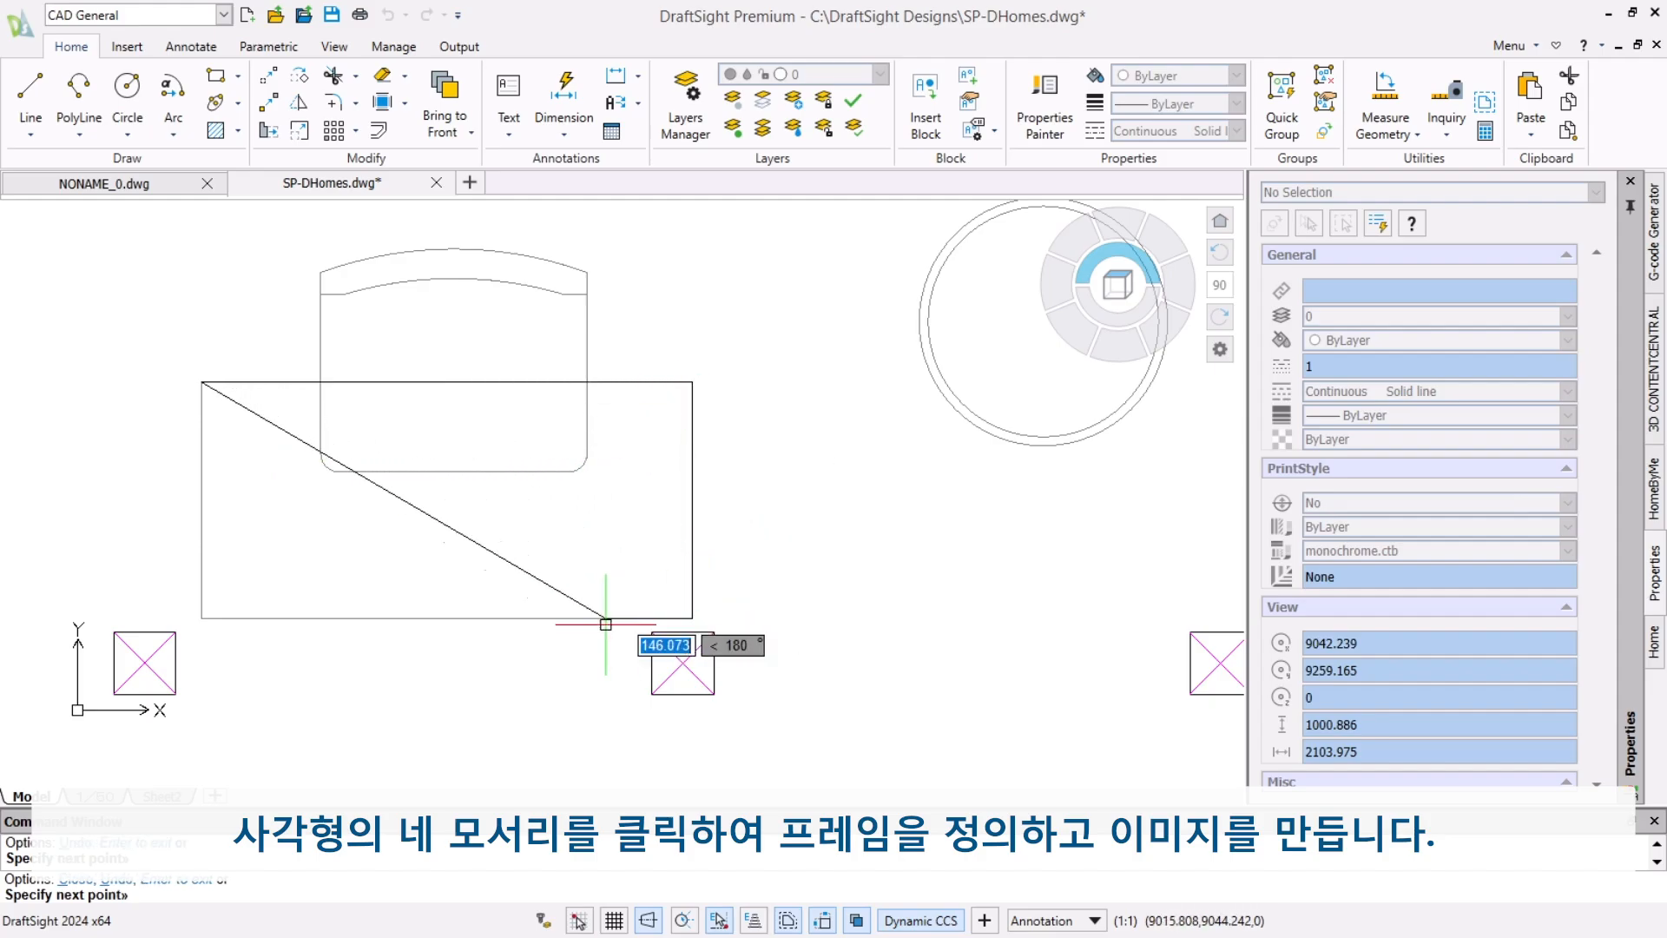
pyautogui.click(202, 619)
pyautogui.press('Escape')
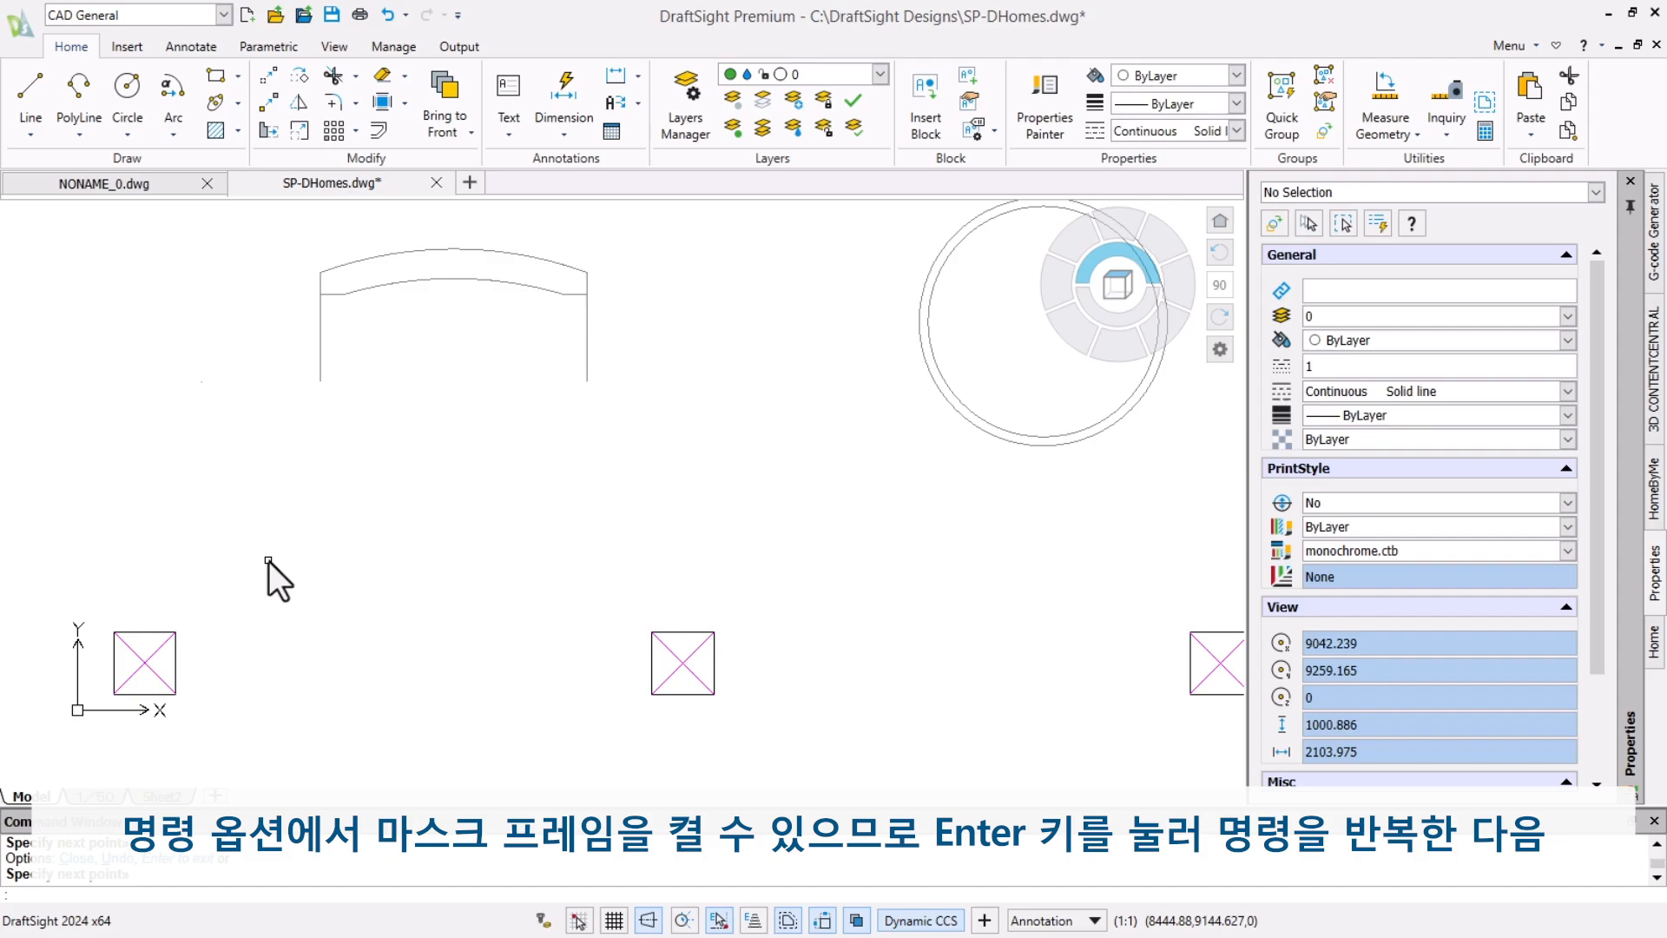
# Step: Turn on the display of mask frames through the Mask command's Frames option, set to Yes
pyautogui.press('Return')
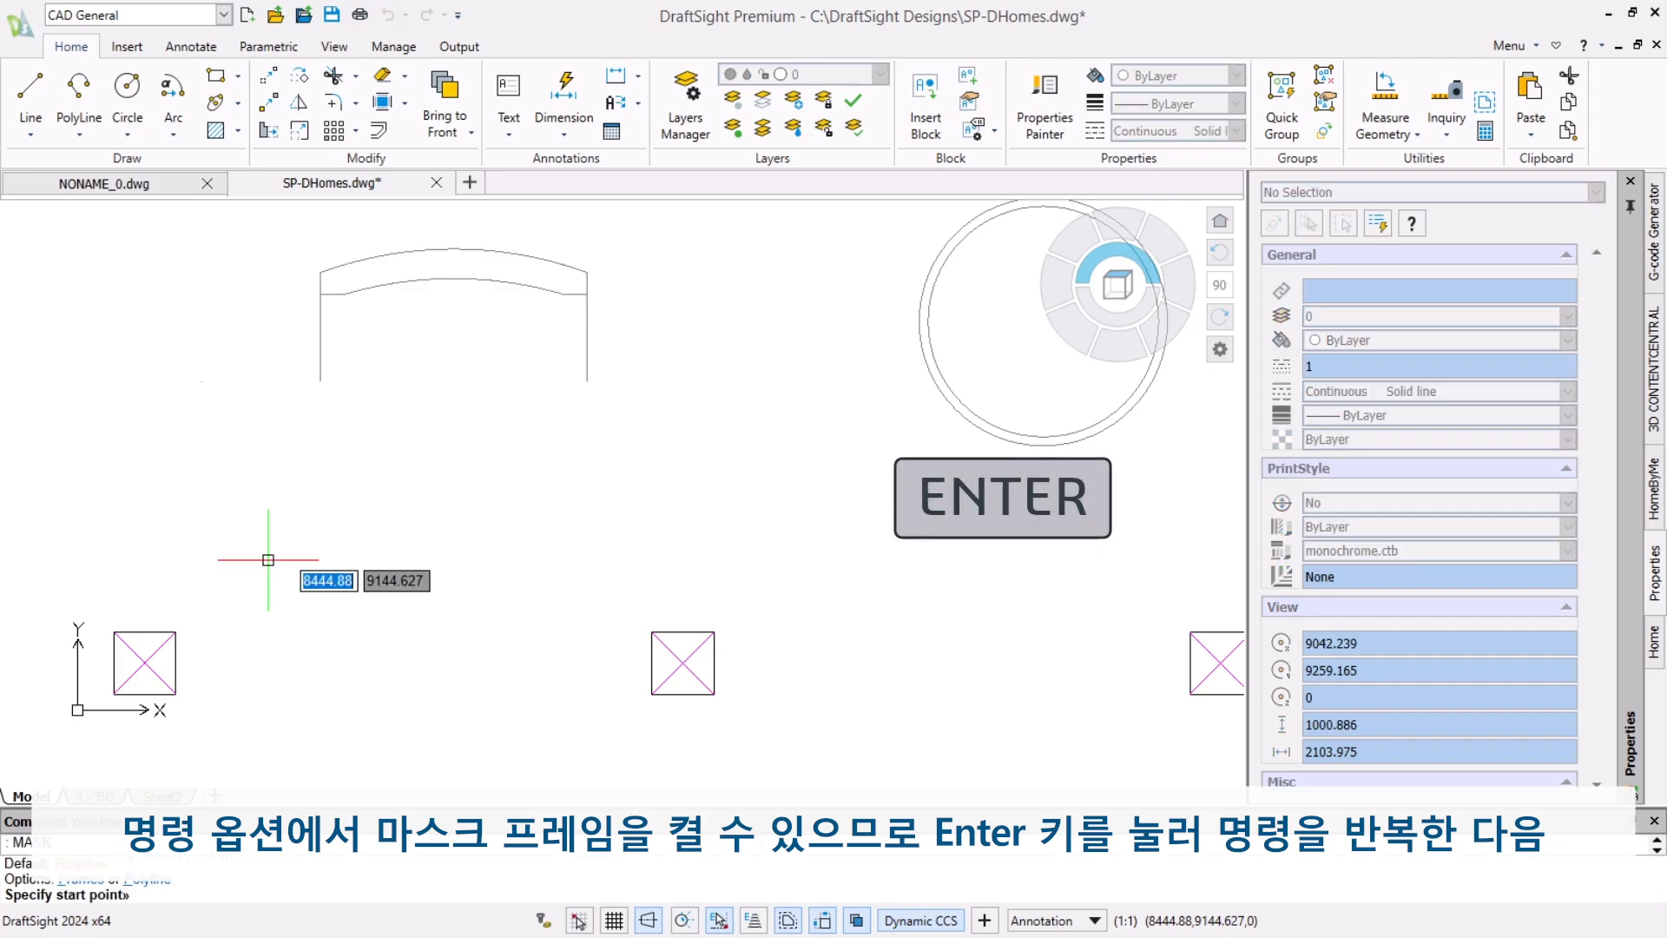
pyautogui.write('F')
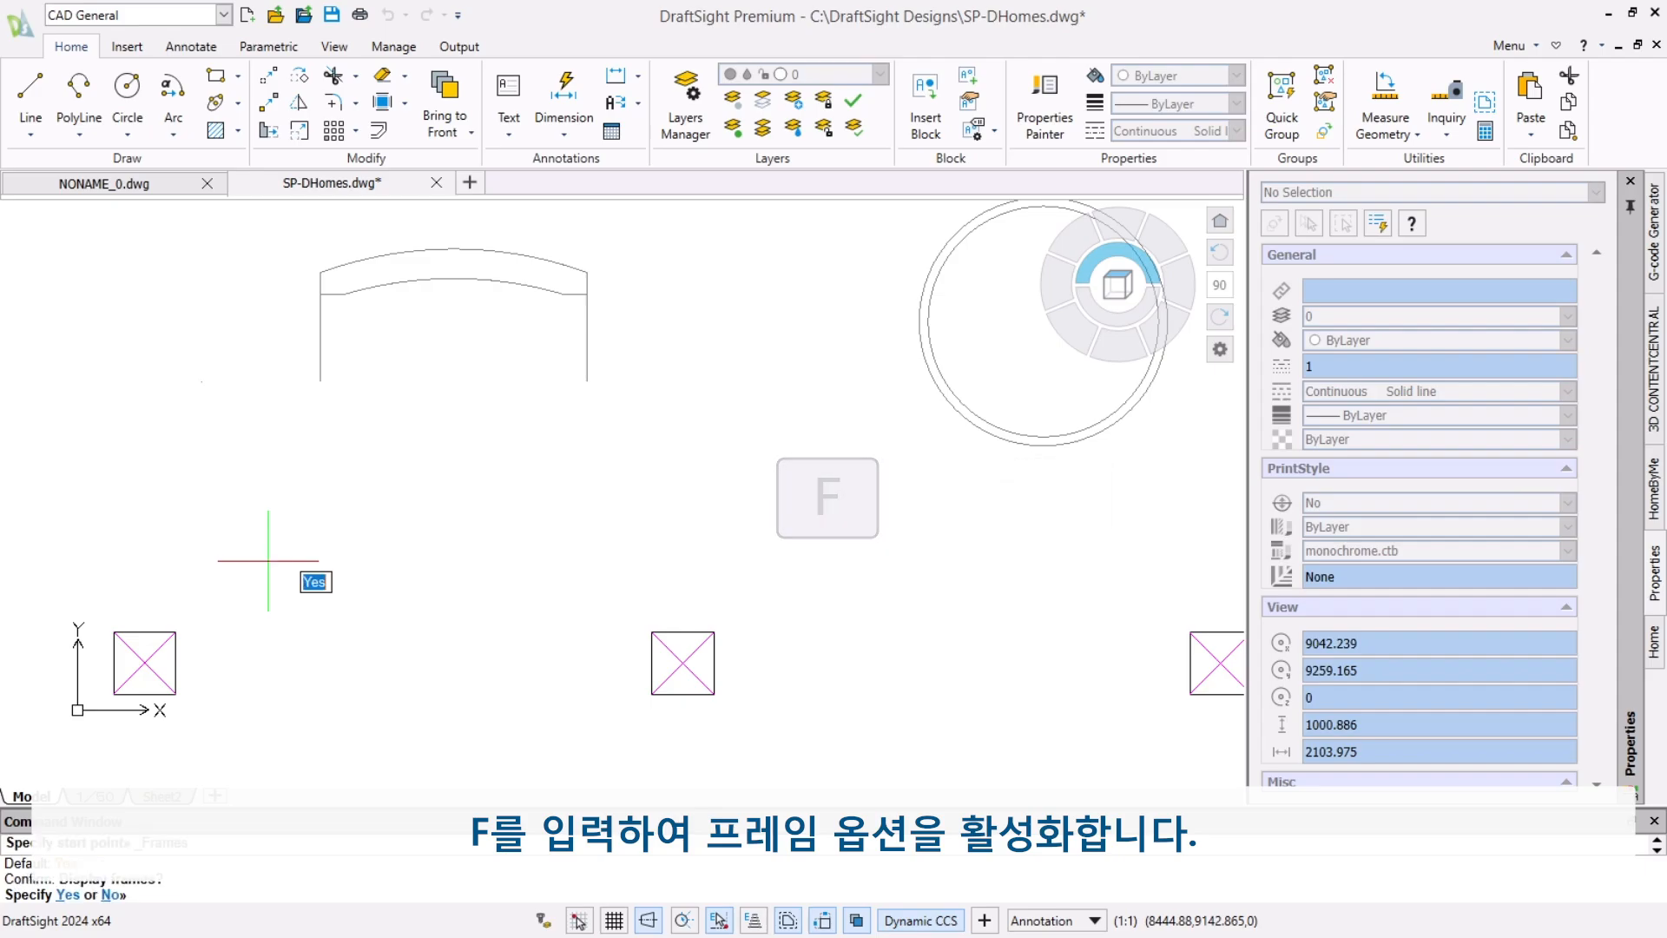
pyautogui.press('Return')
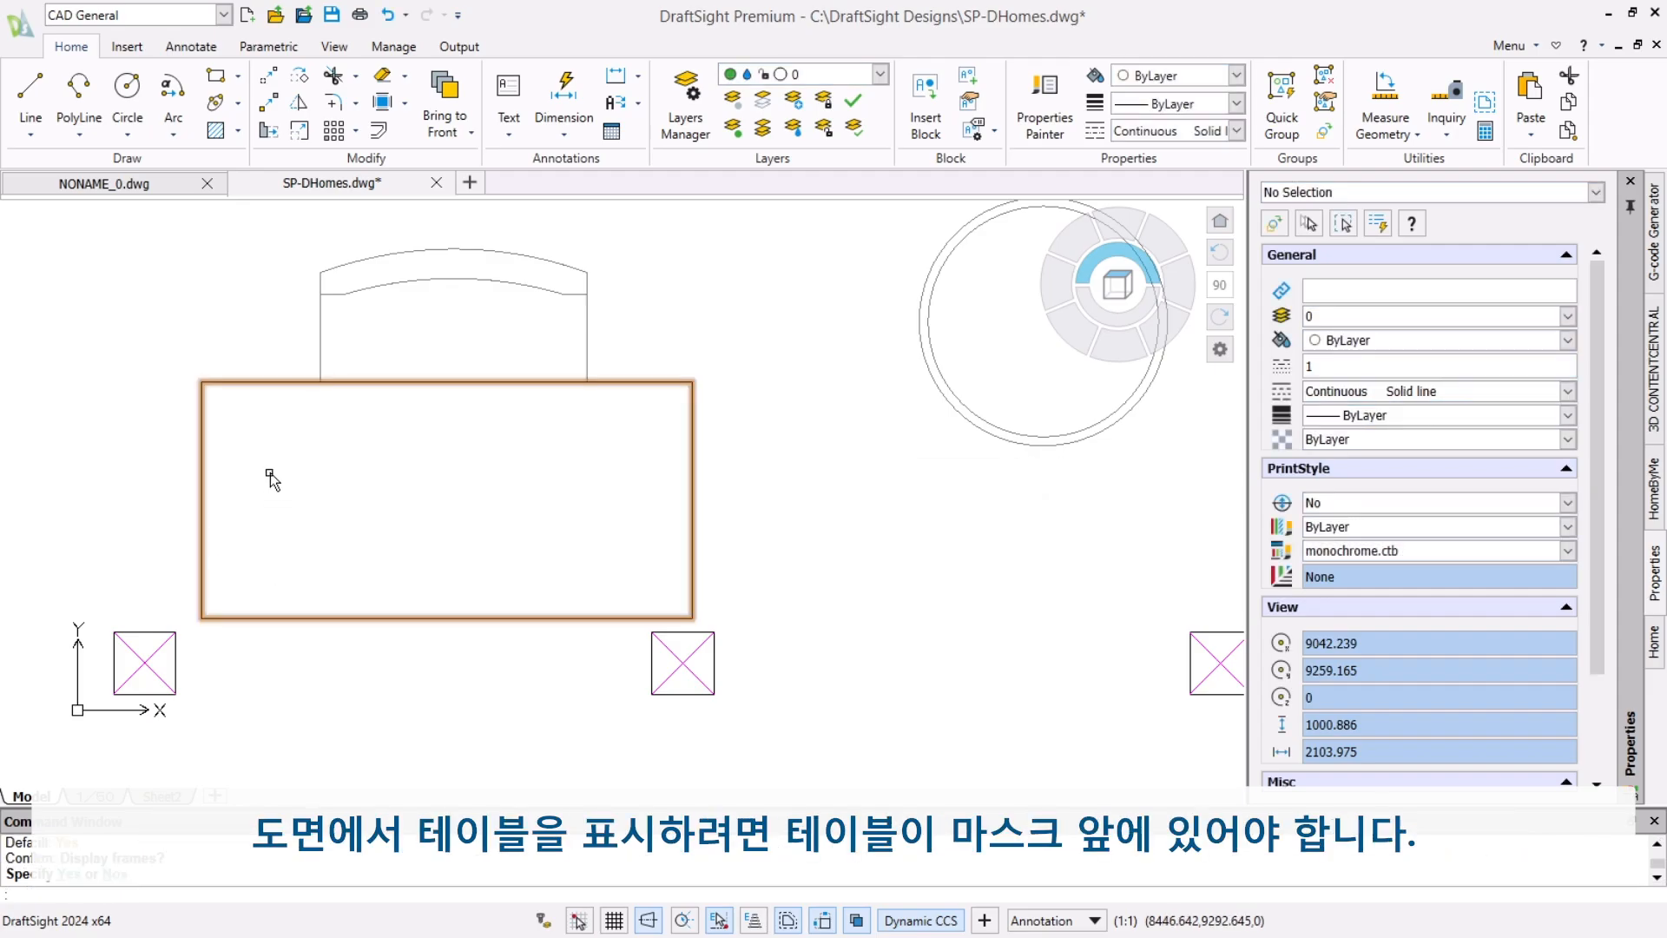
# Step: Select the dressing table's PolyLine rather than the overlapping mask image and bring it to the front of the display order
pyautogui.click(259, 379)
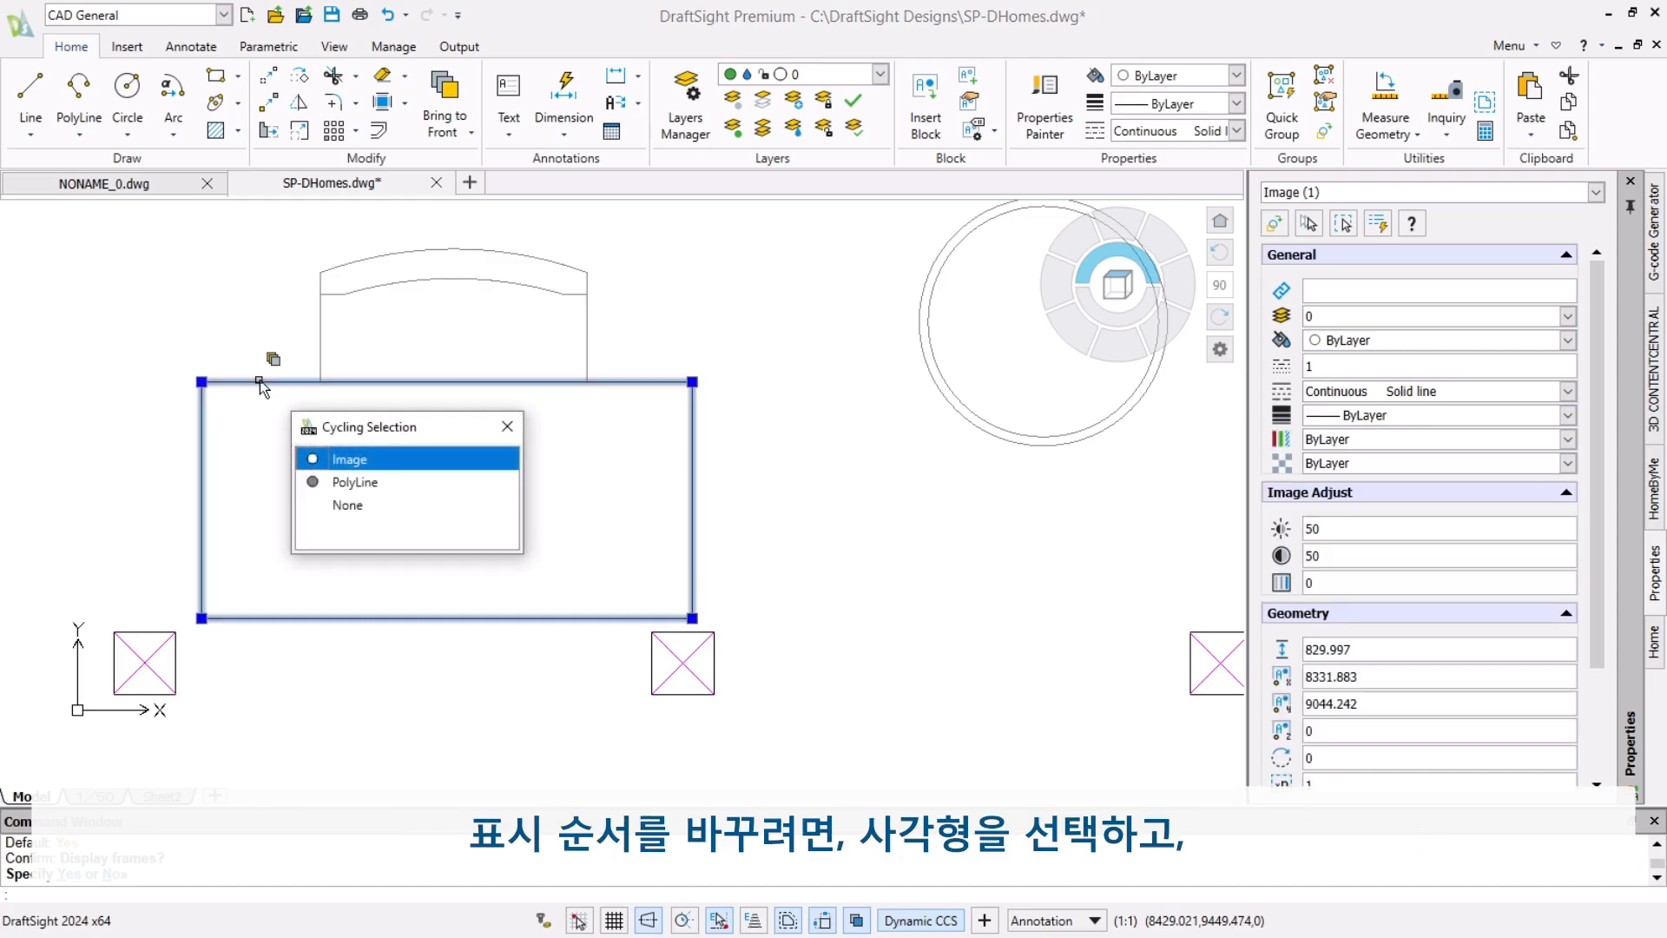
pyautogui.click(368, 483)
pyautogui.rightClick(393, 383)
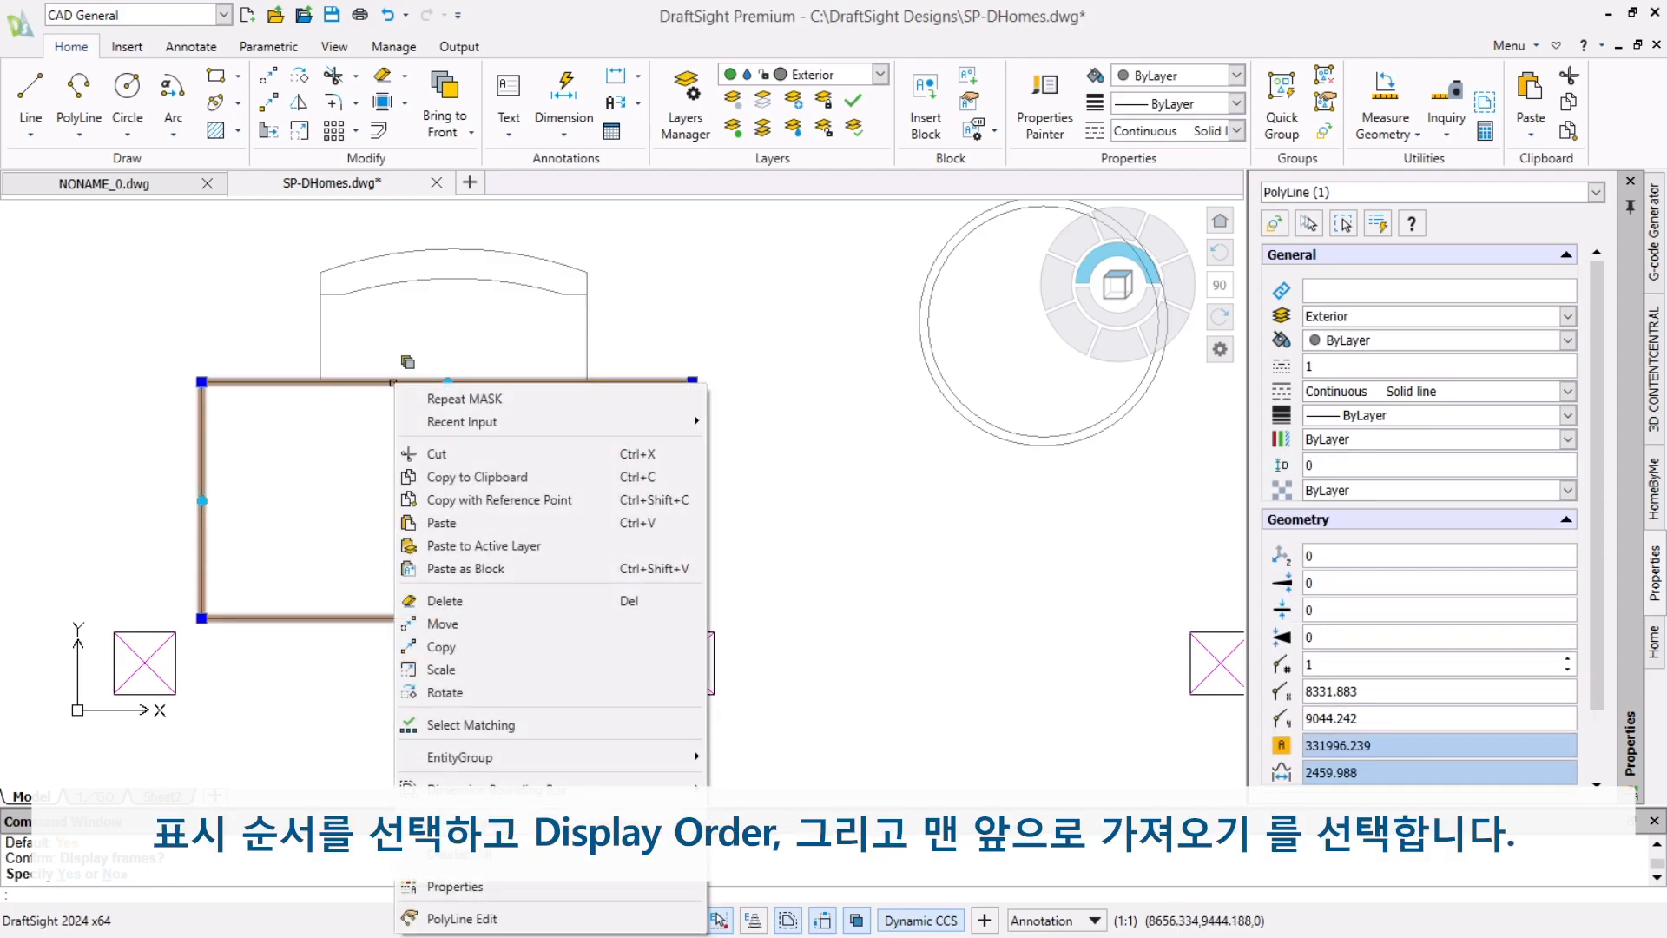
pyautogui.moveTo(669, 855)
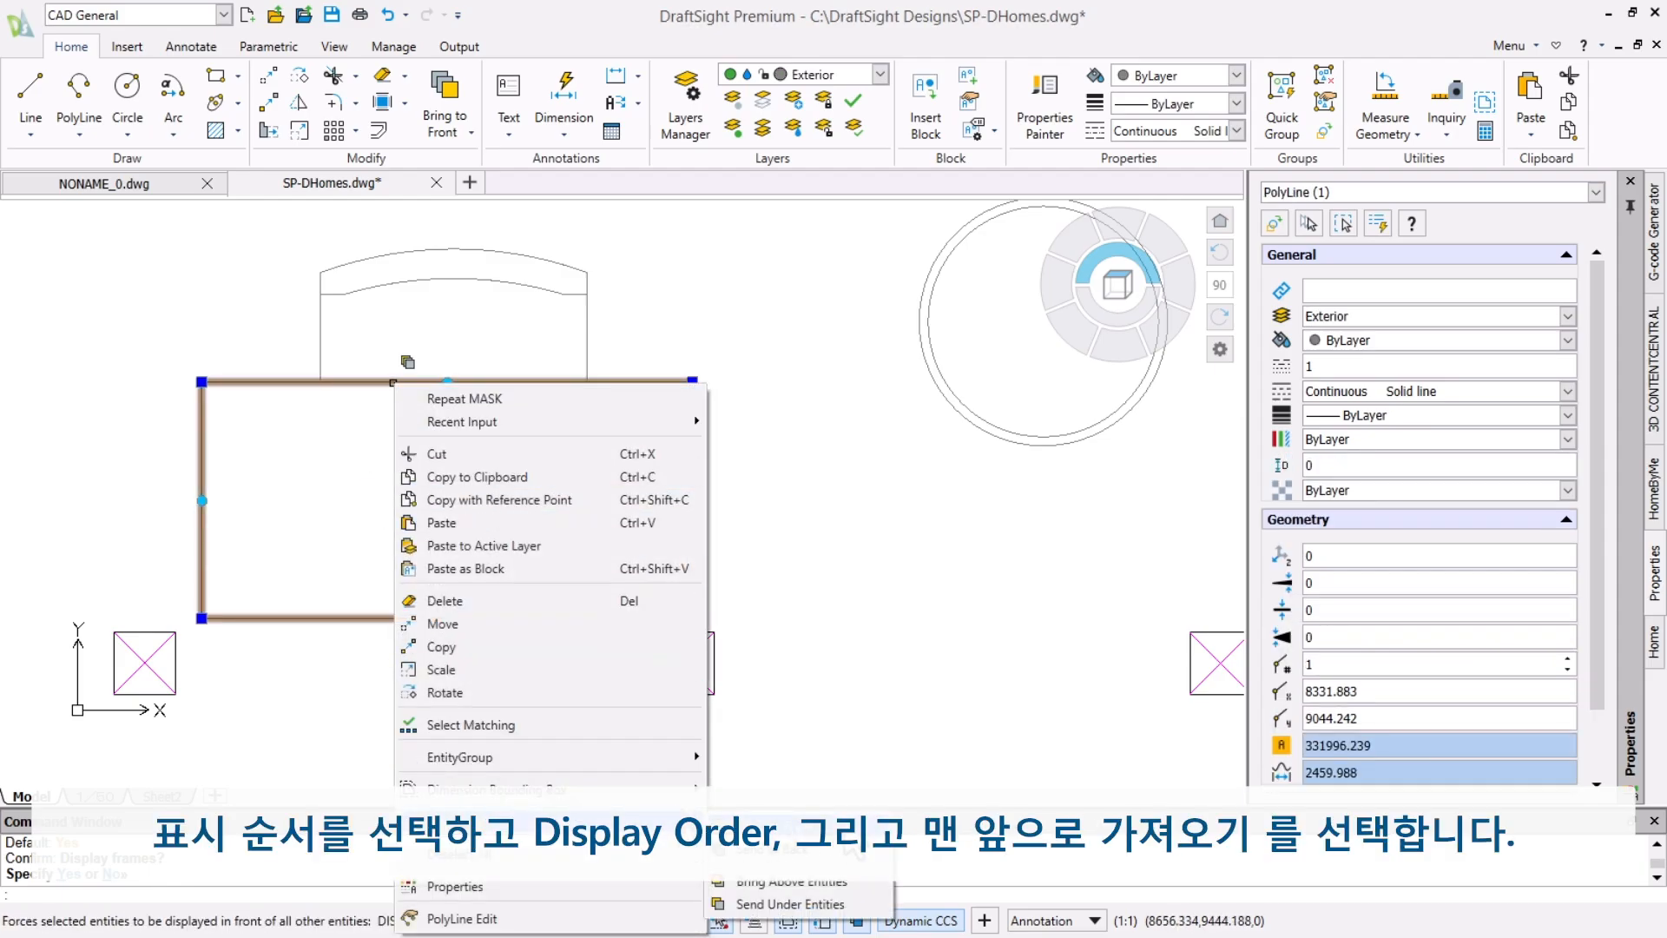
pyautogui.click(781, 890)
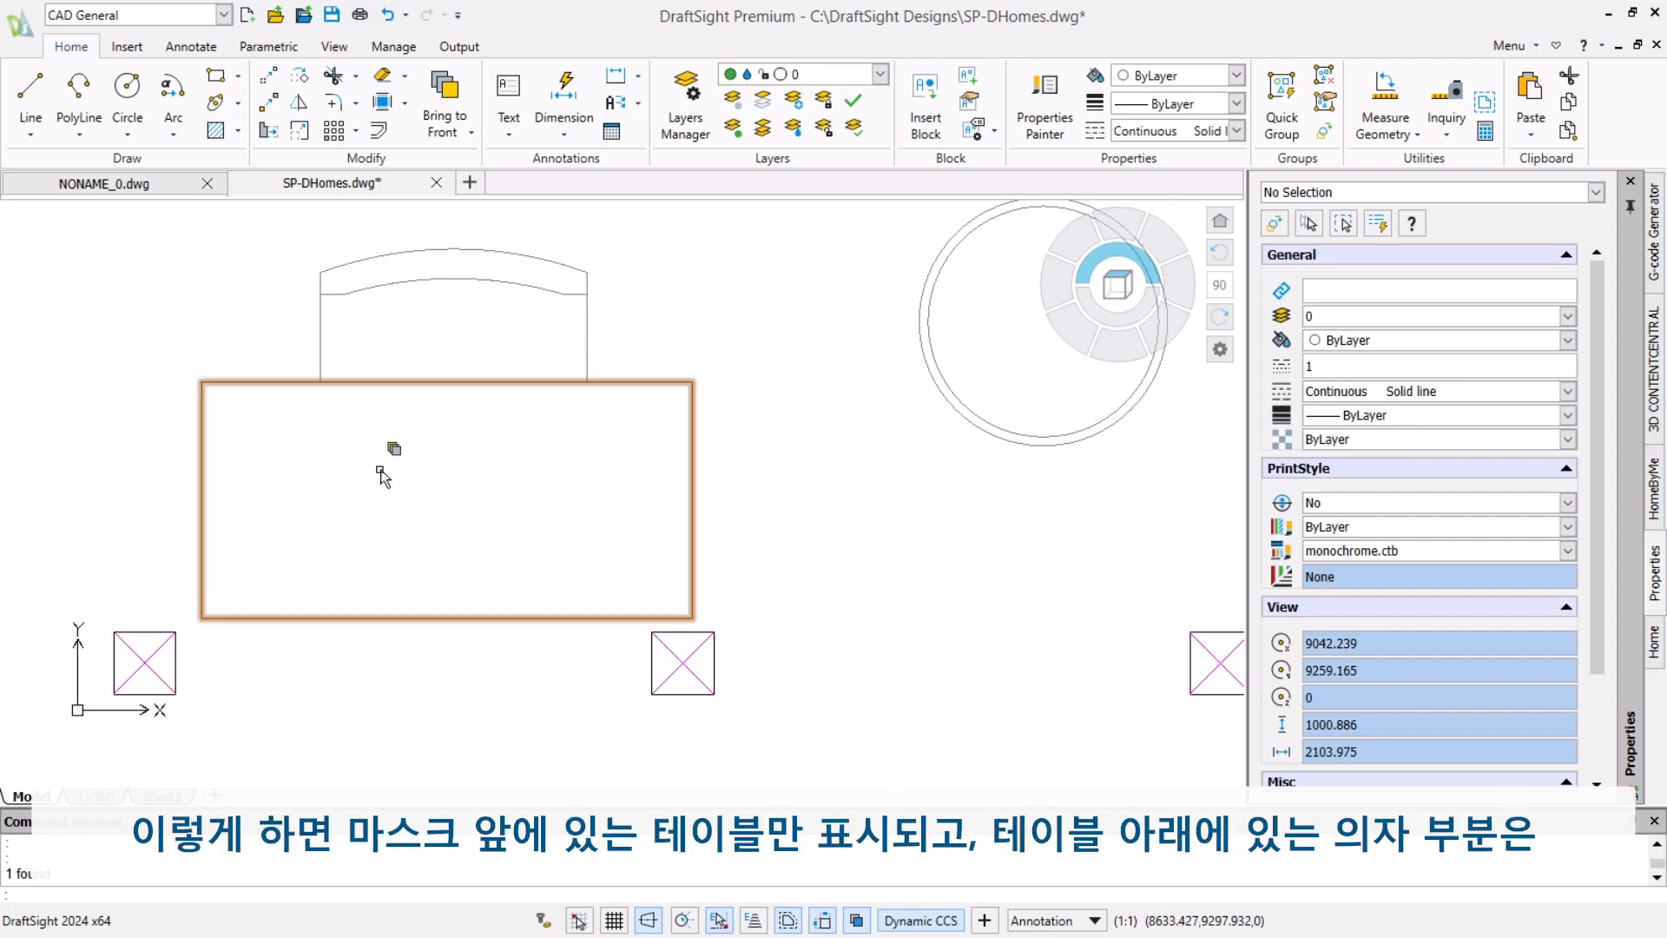
pyautogui.press('Return')
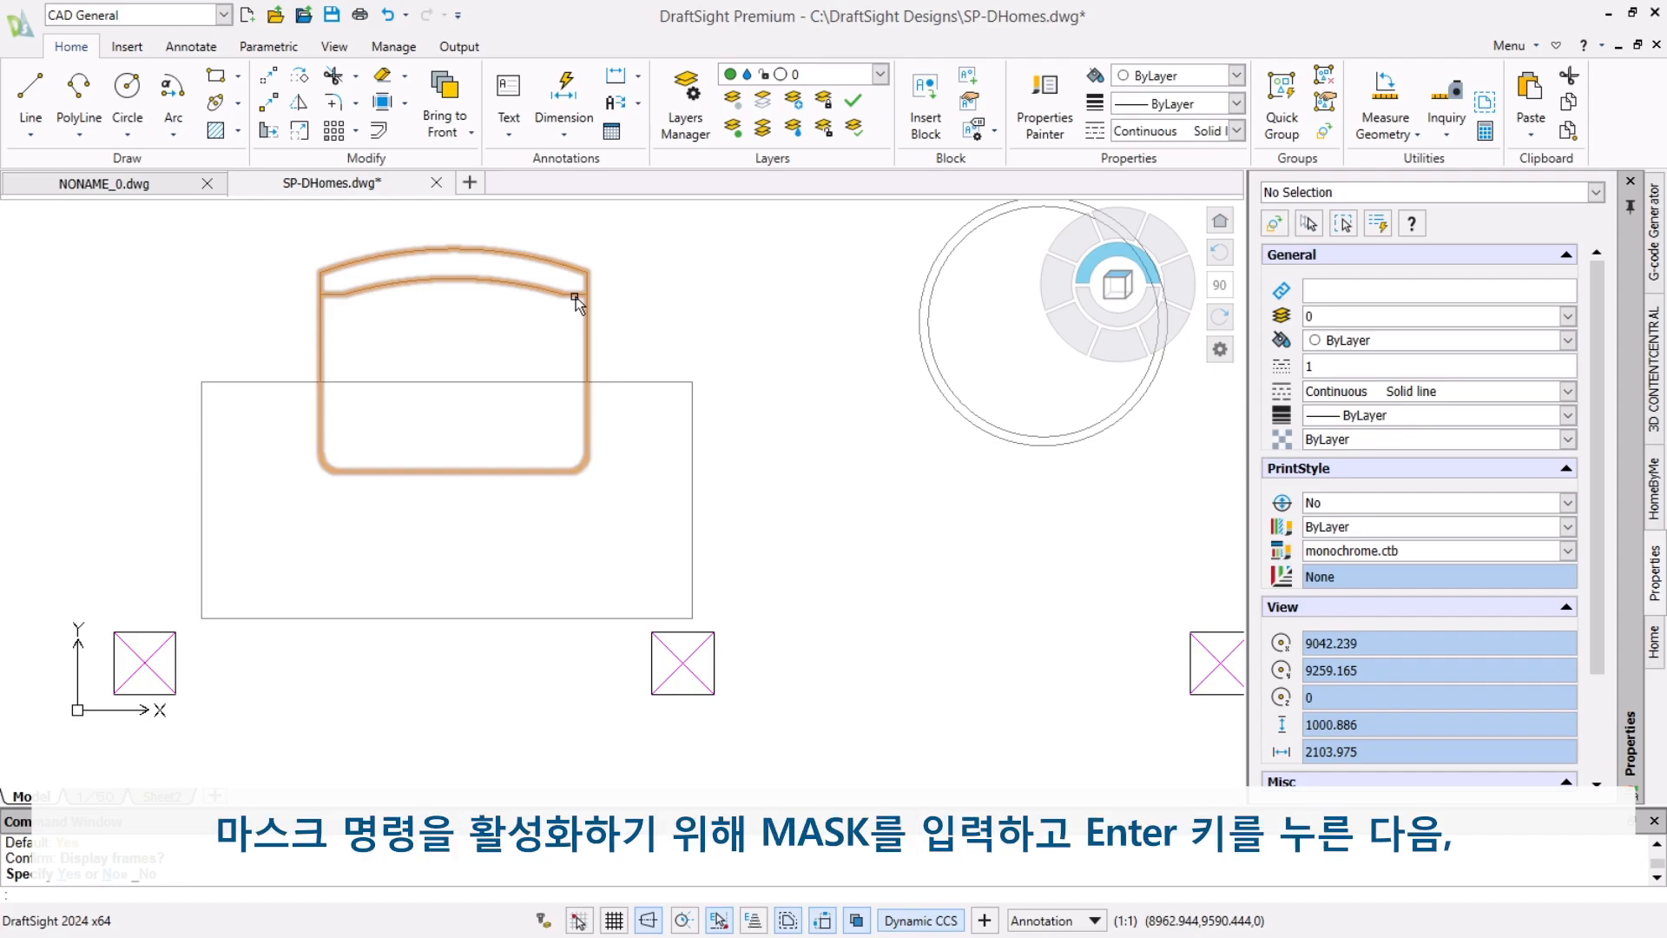
# Step: Hide the mask frames by setting the Mask command's Frames option to No
pyautogui.write('MASK')
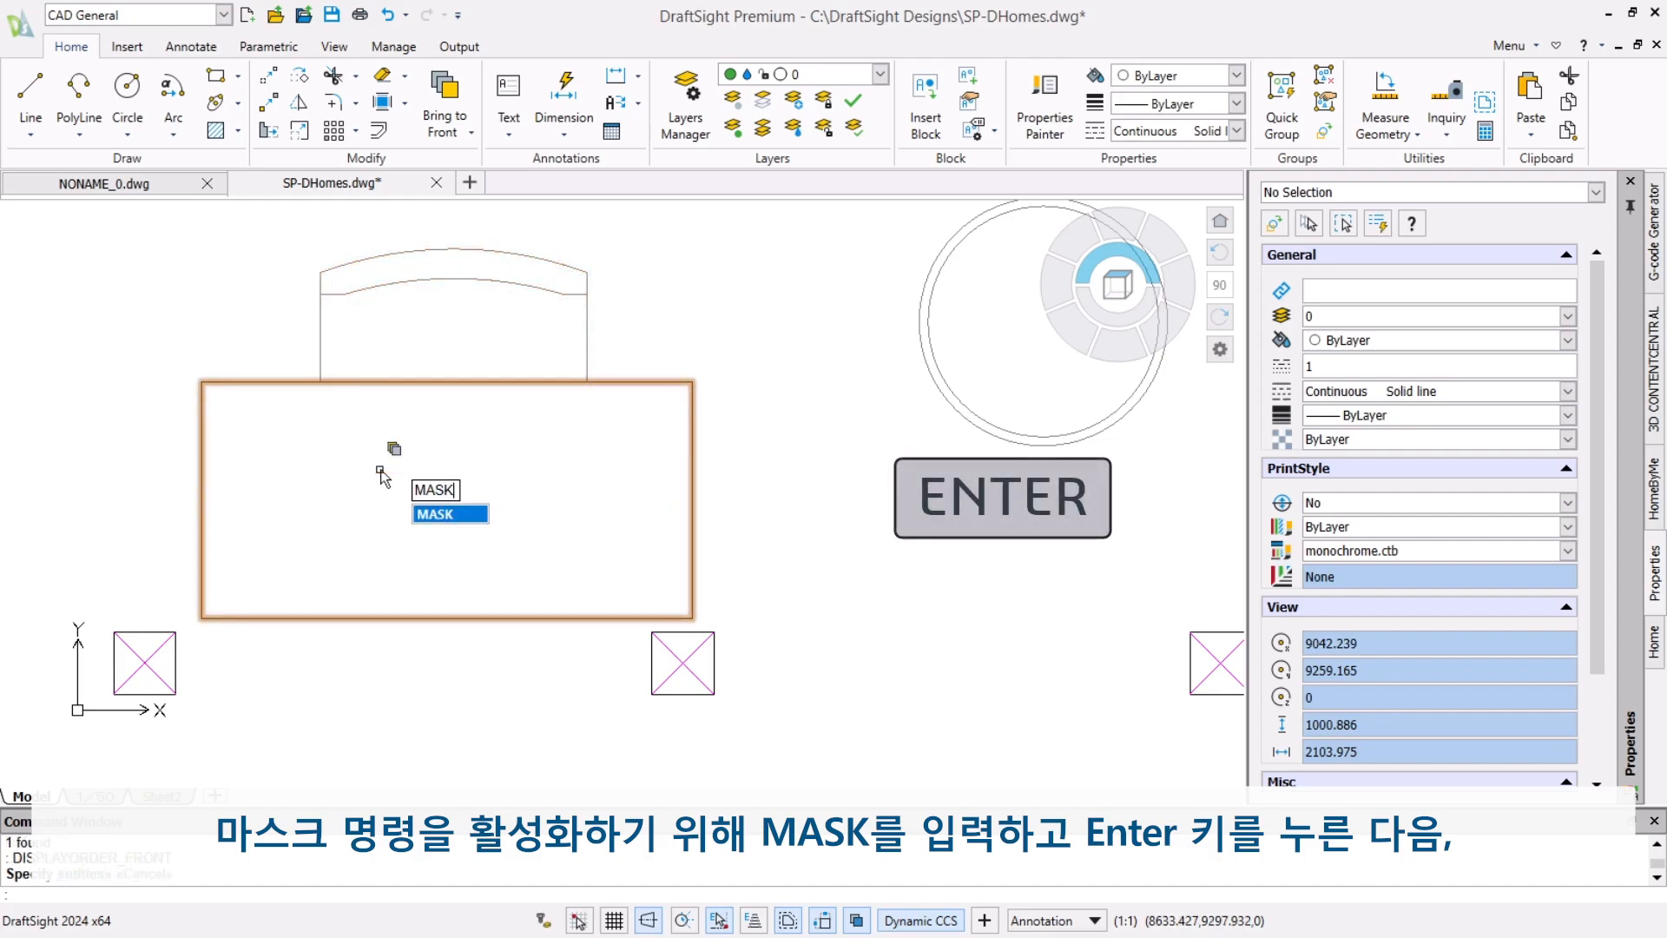
pyautogui.press('Return')
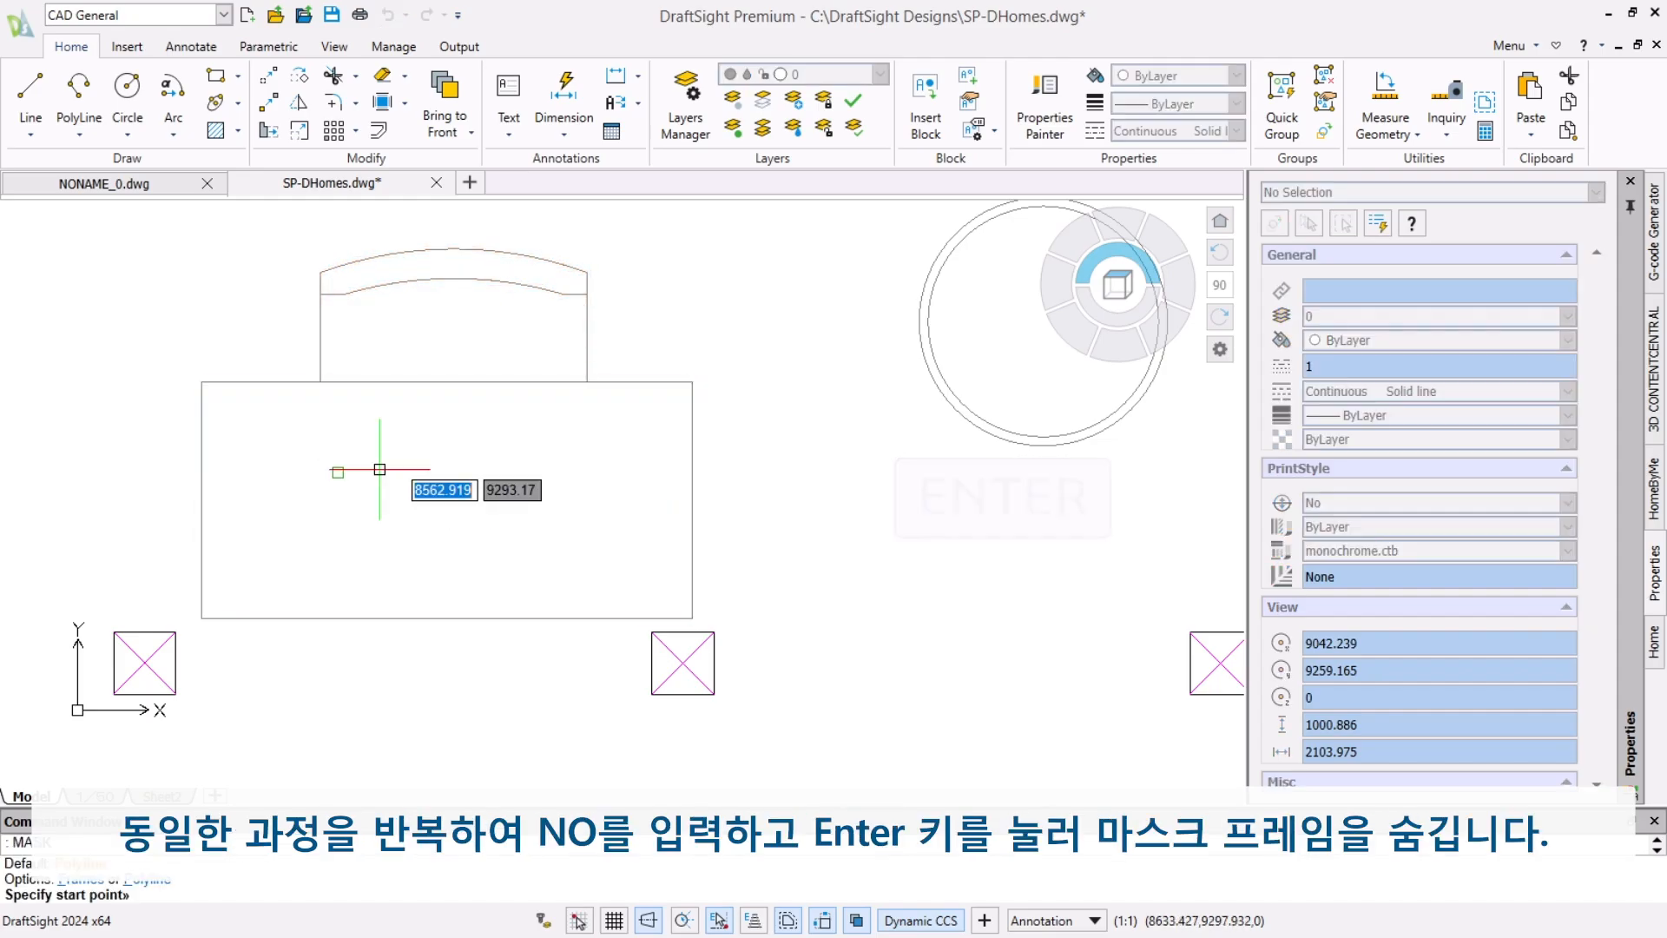
pyautogui.write('F')
pyautogui.press('Return')
pyautogui.write('NO')
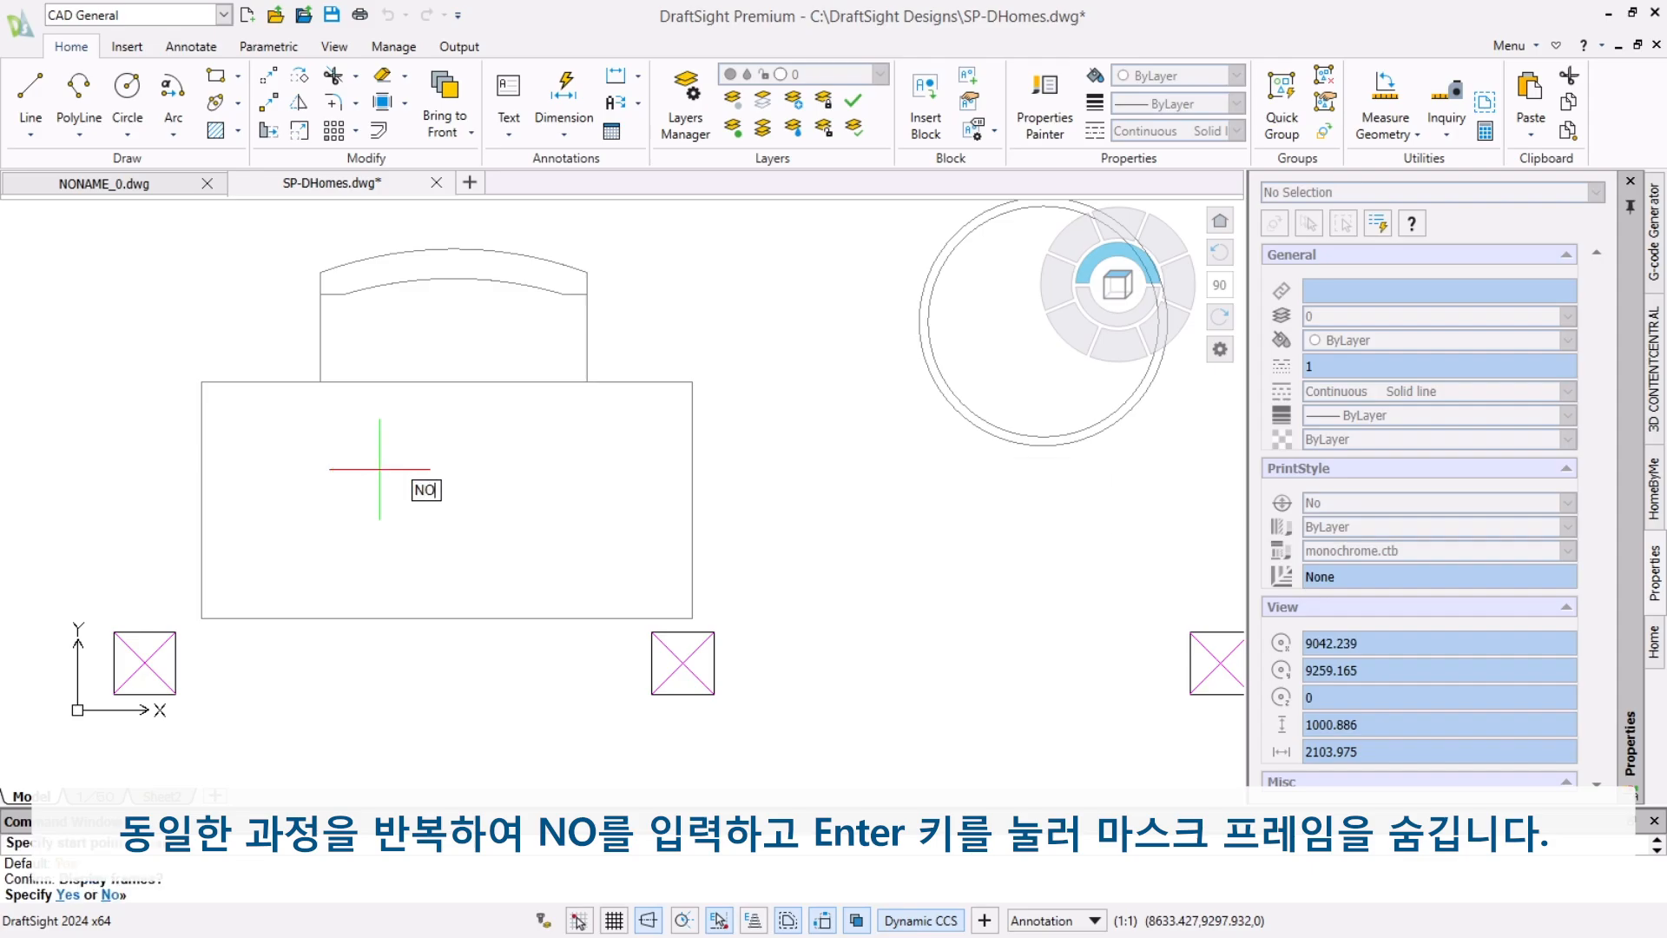
pyautogui.press('Return')
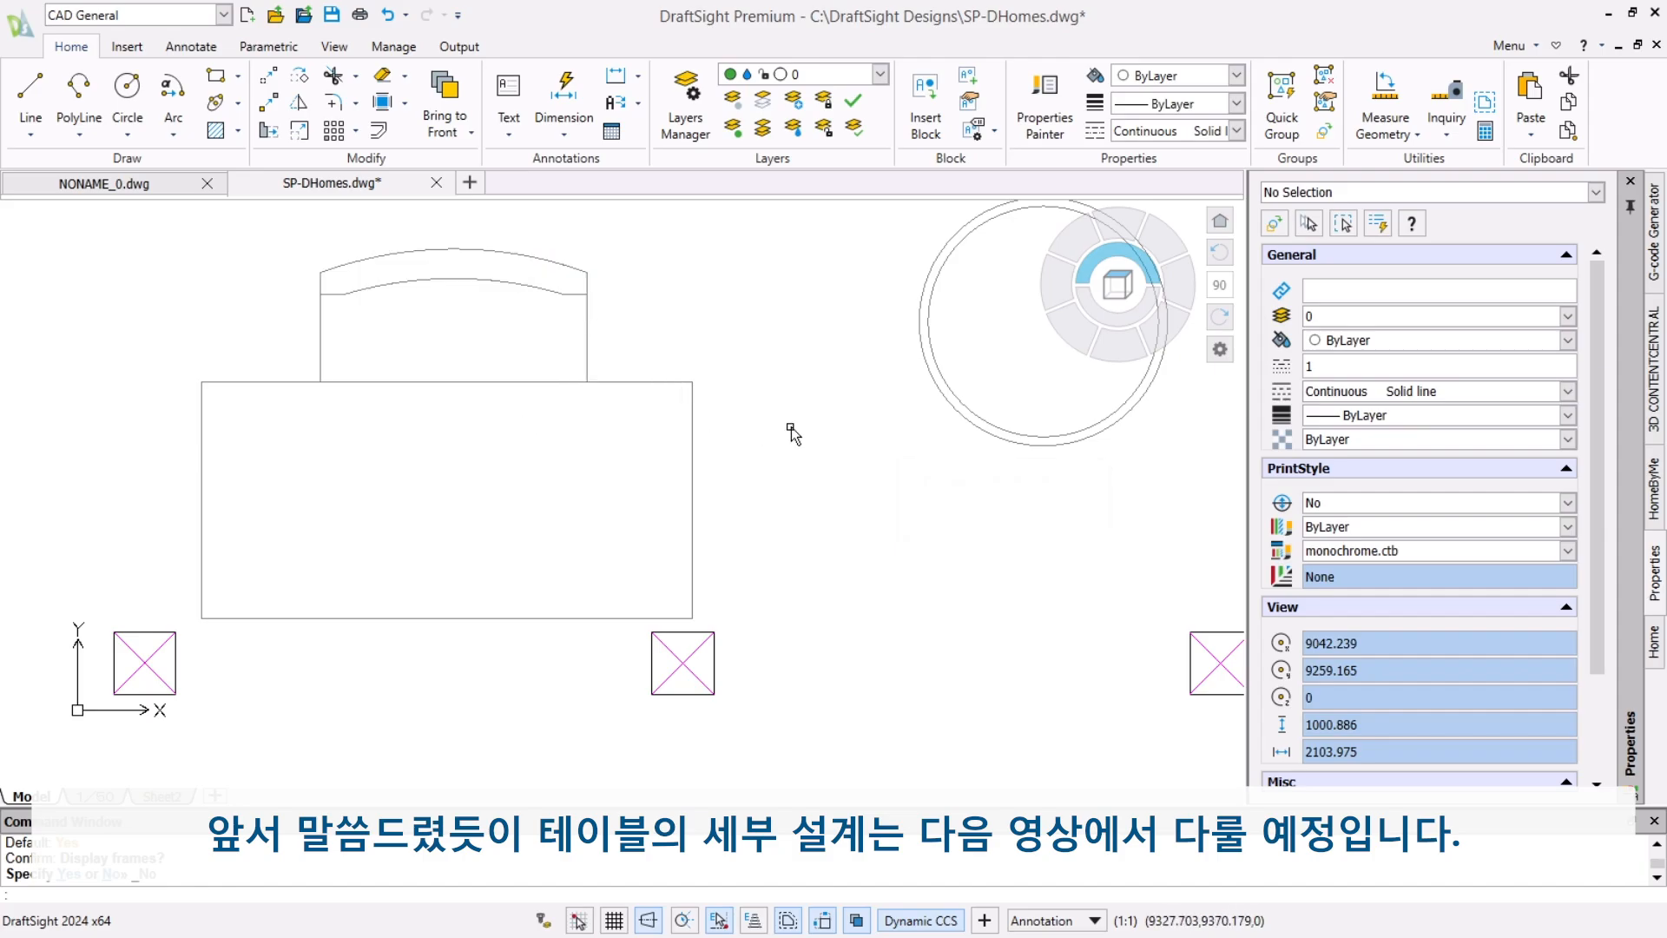
pyautogui.scroll(-10, 790, 425)
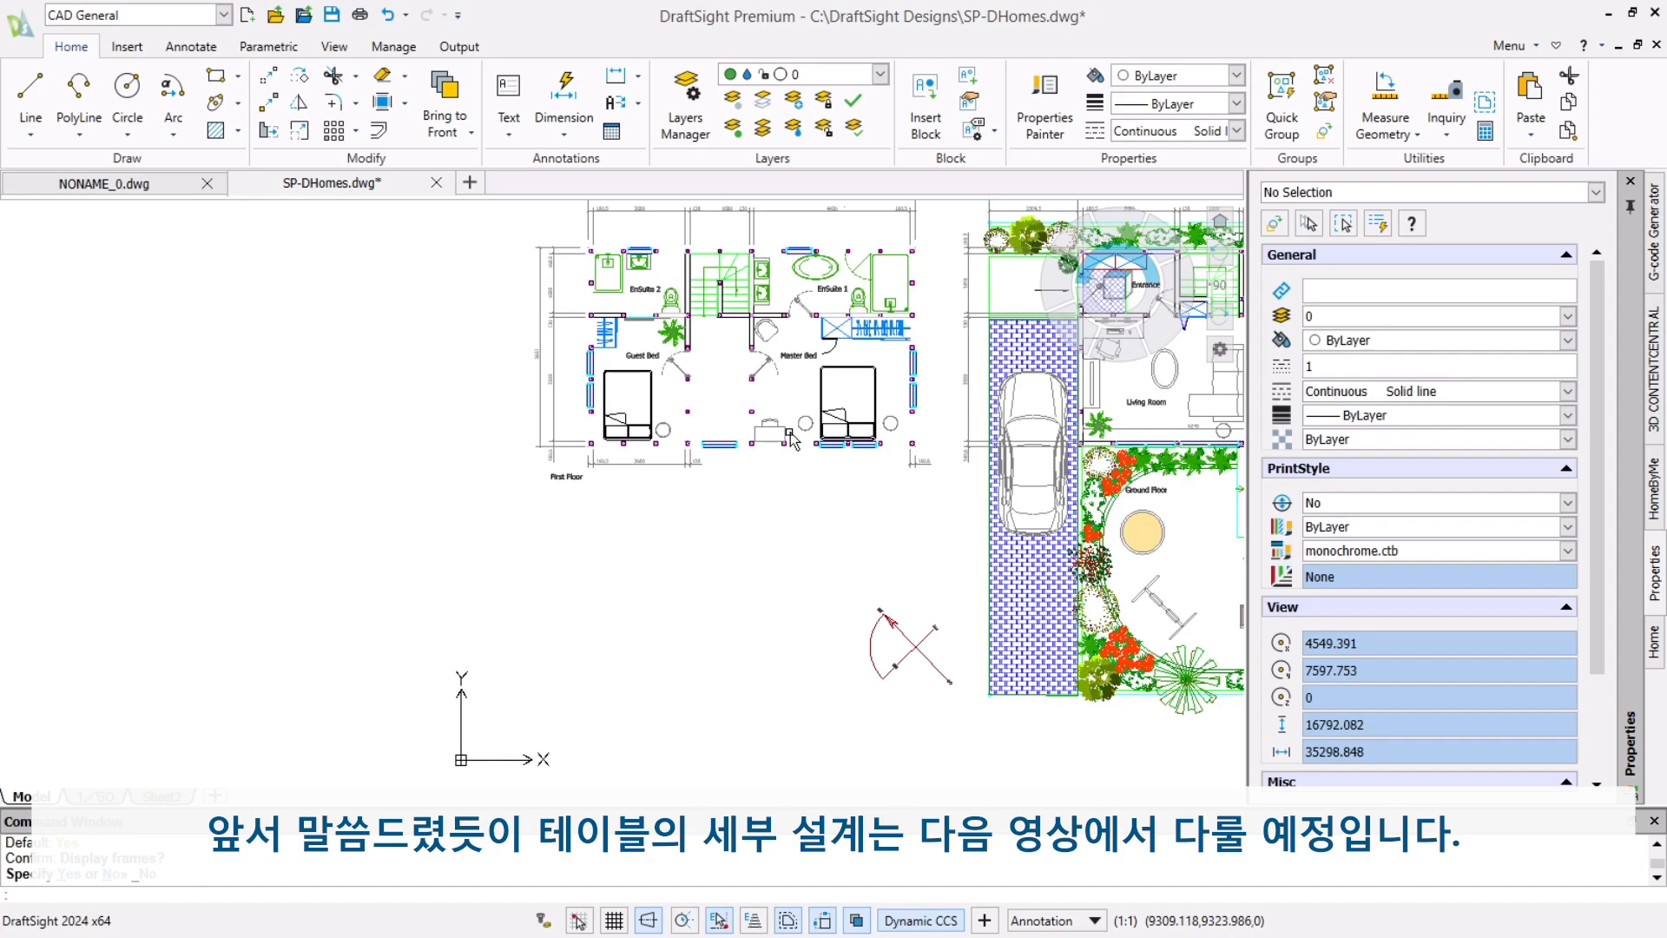
pyautogui.scroll(5, 716, 416)
pyautogui.scroll(-3, 660, 456)
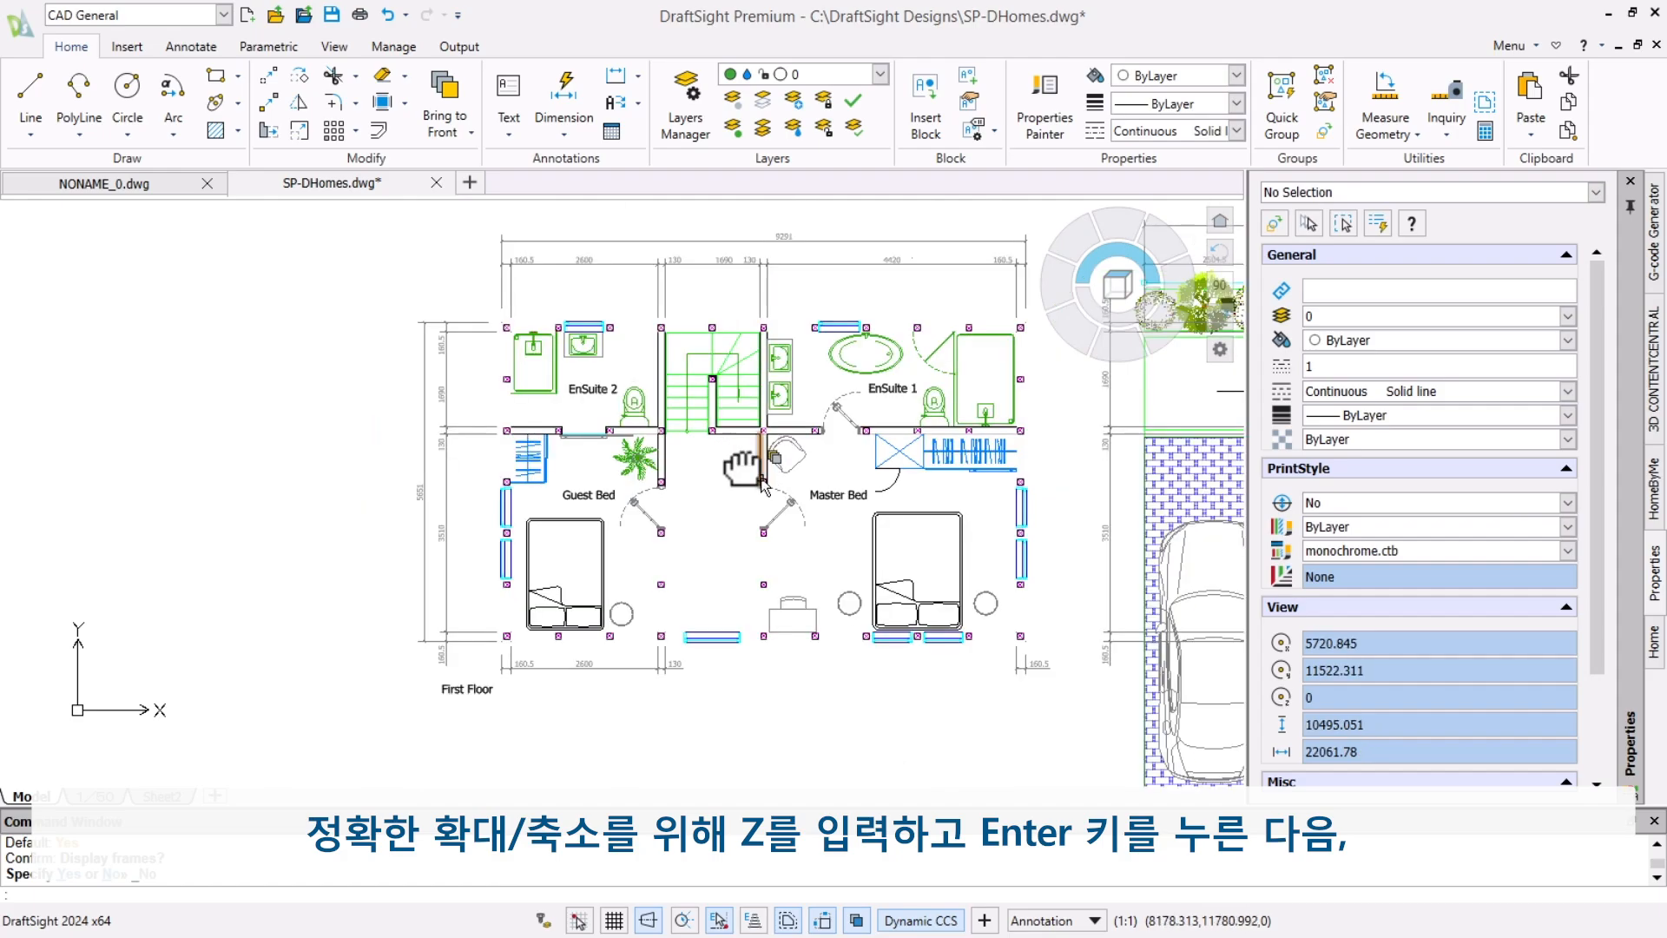
# Step: Frame the whole first floor plan with a window zoom and start the RichLine command for its walls
pyautogui.write('z')
pyautogui.press('Return')
pyautogui.click(942, 295)
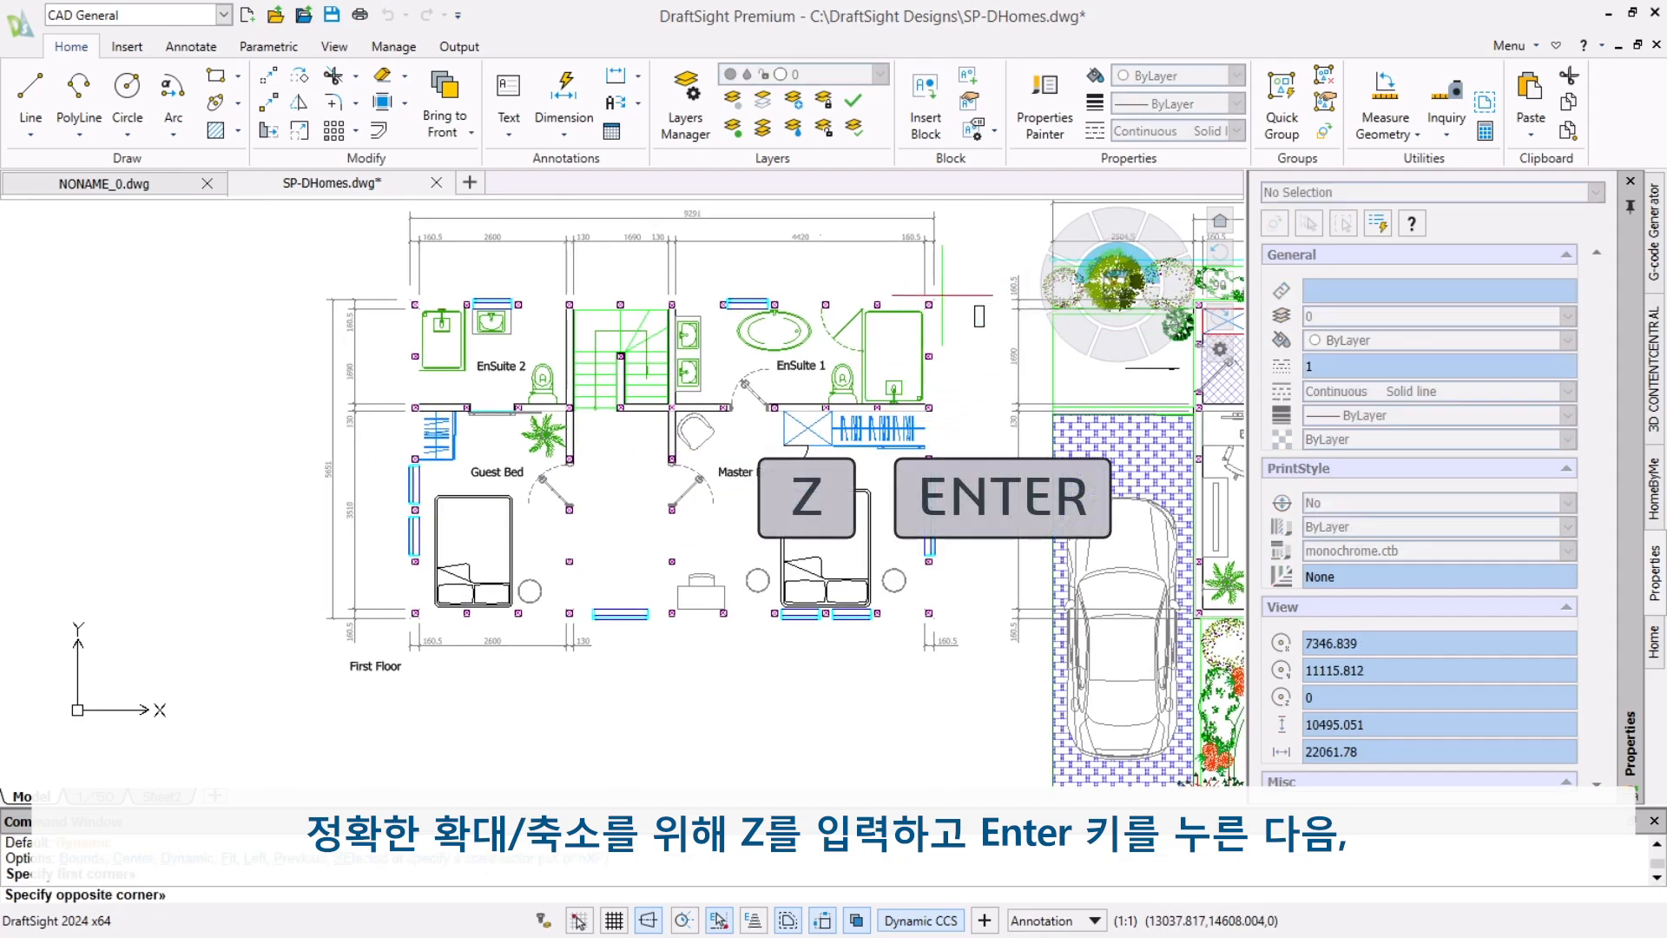
pyautogui.click(398, 642)
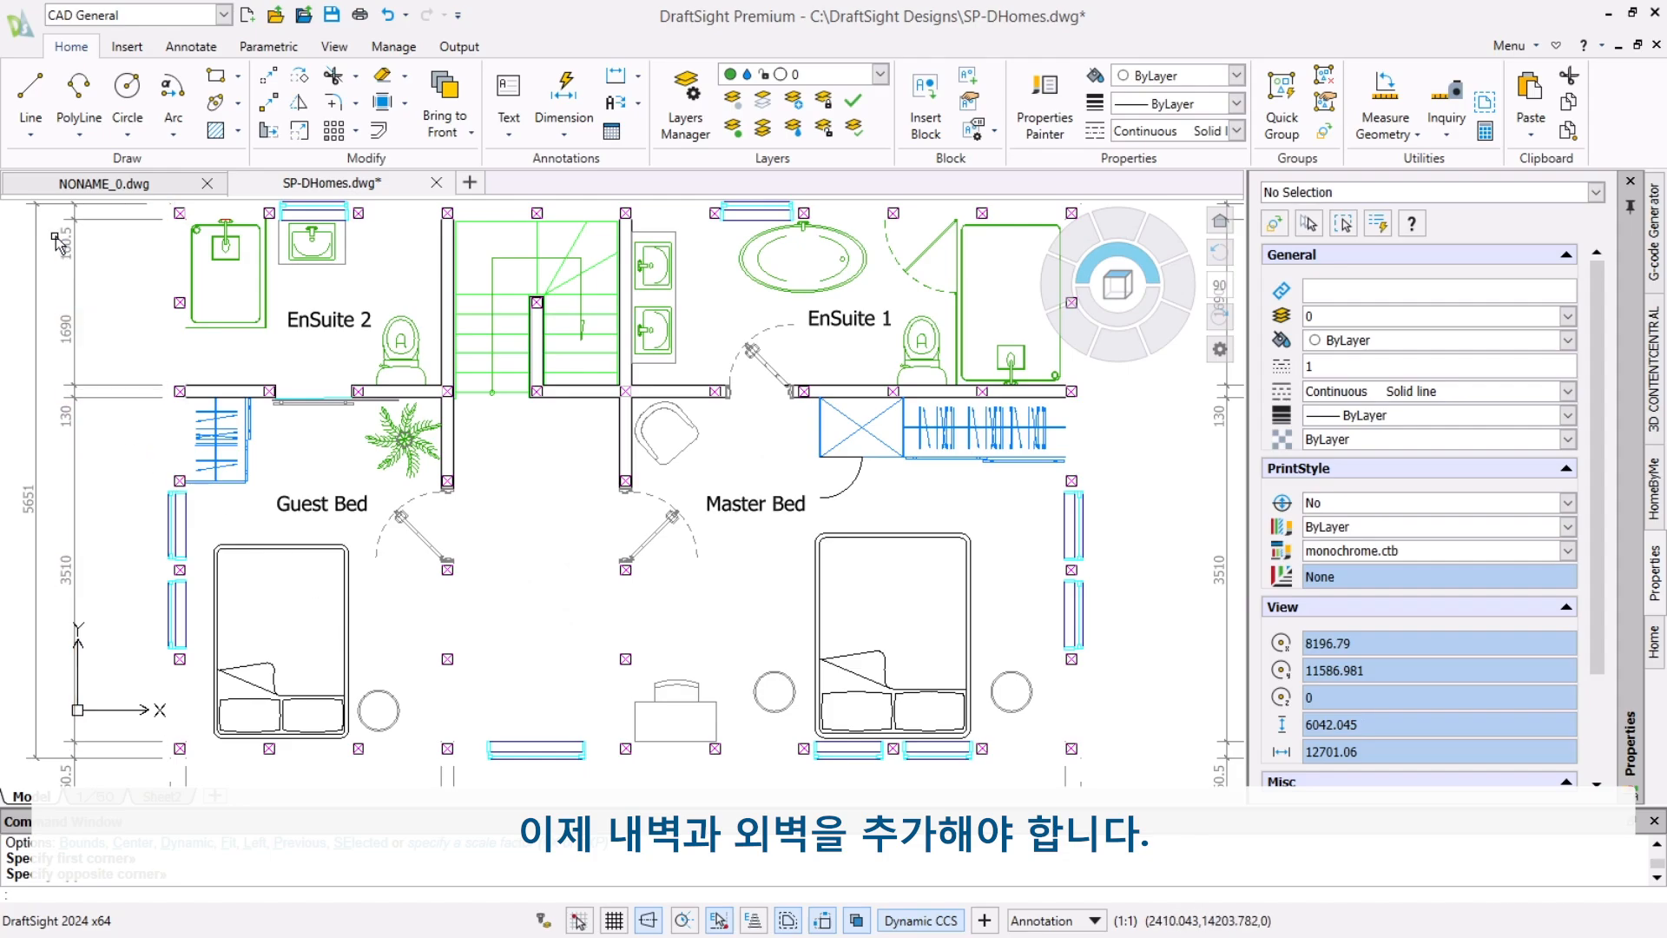
pyautogui.click(29, 142)
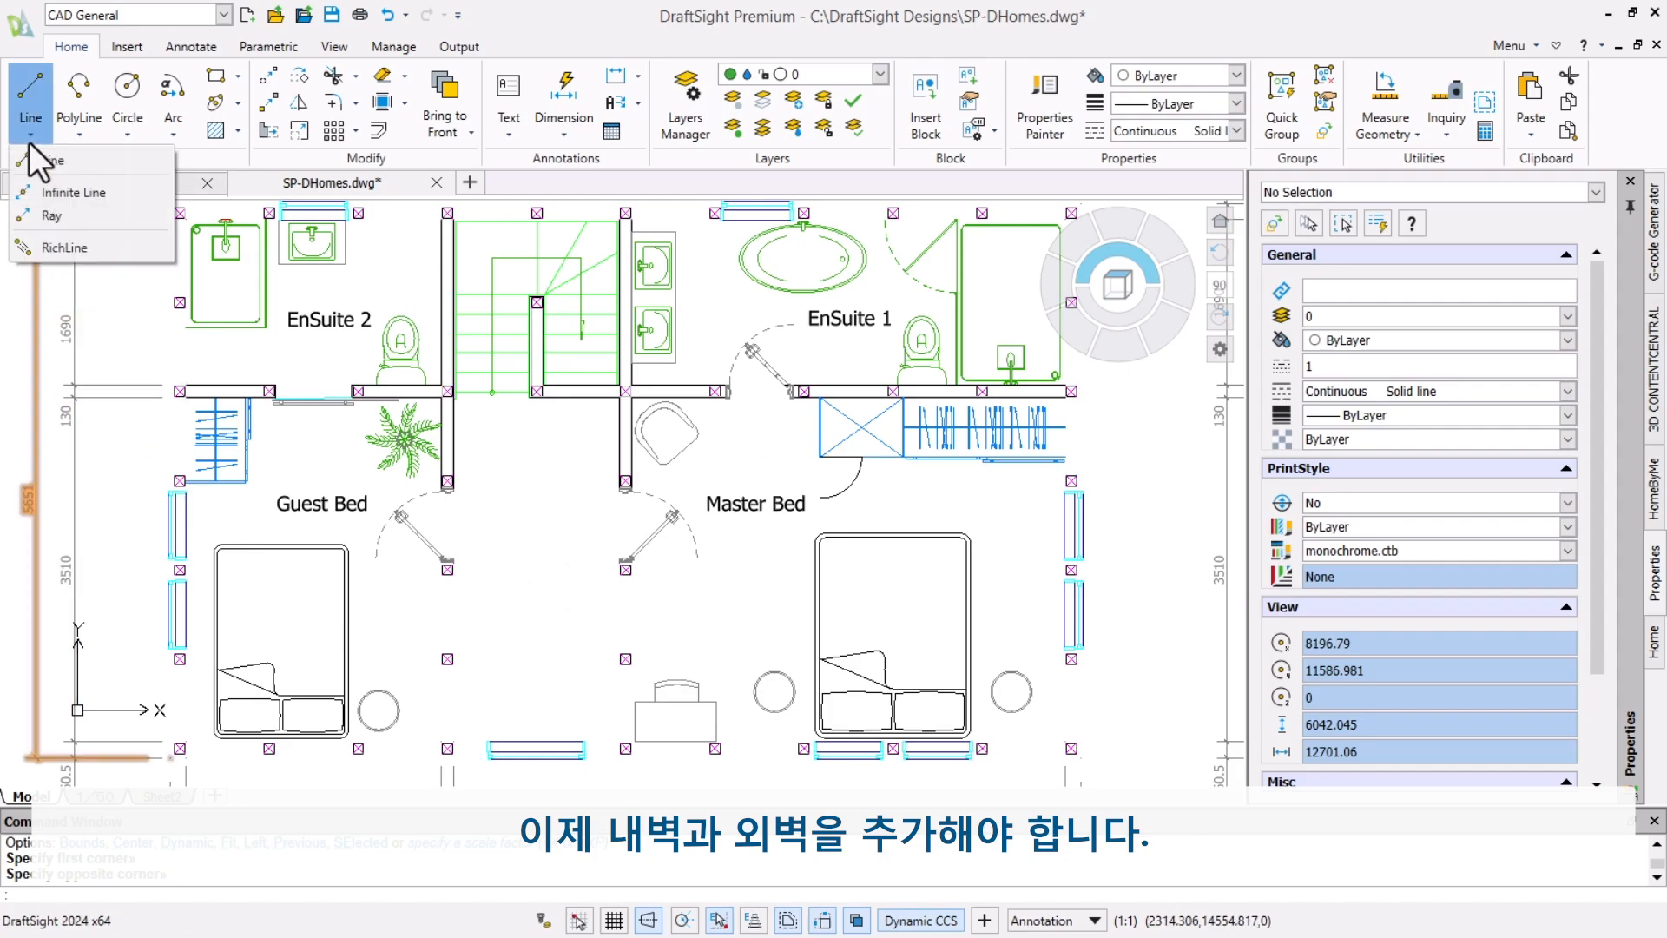
pyautogui.click(50, 247)
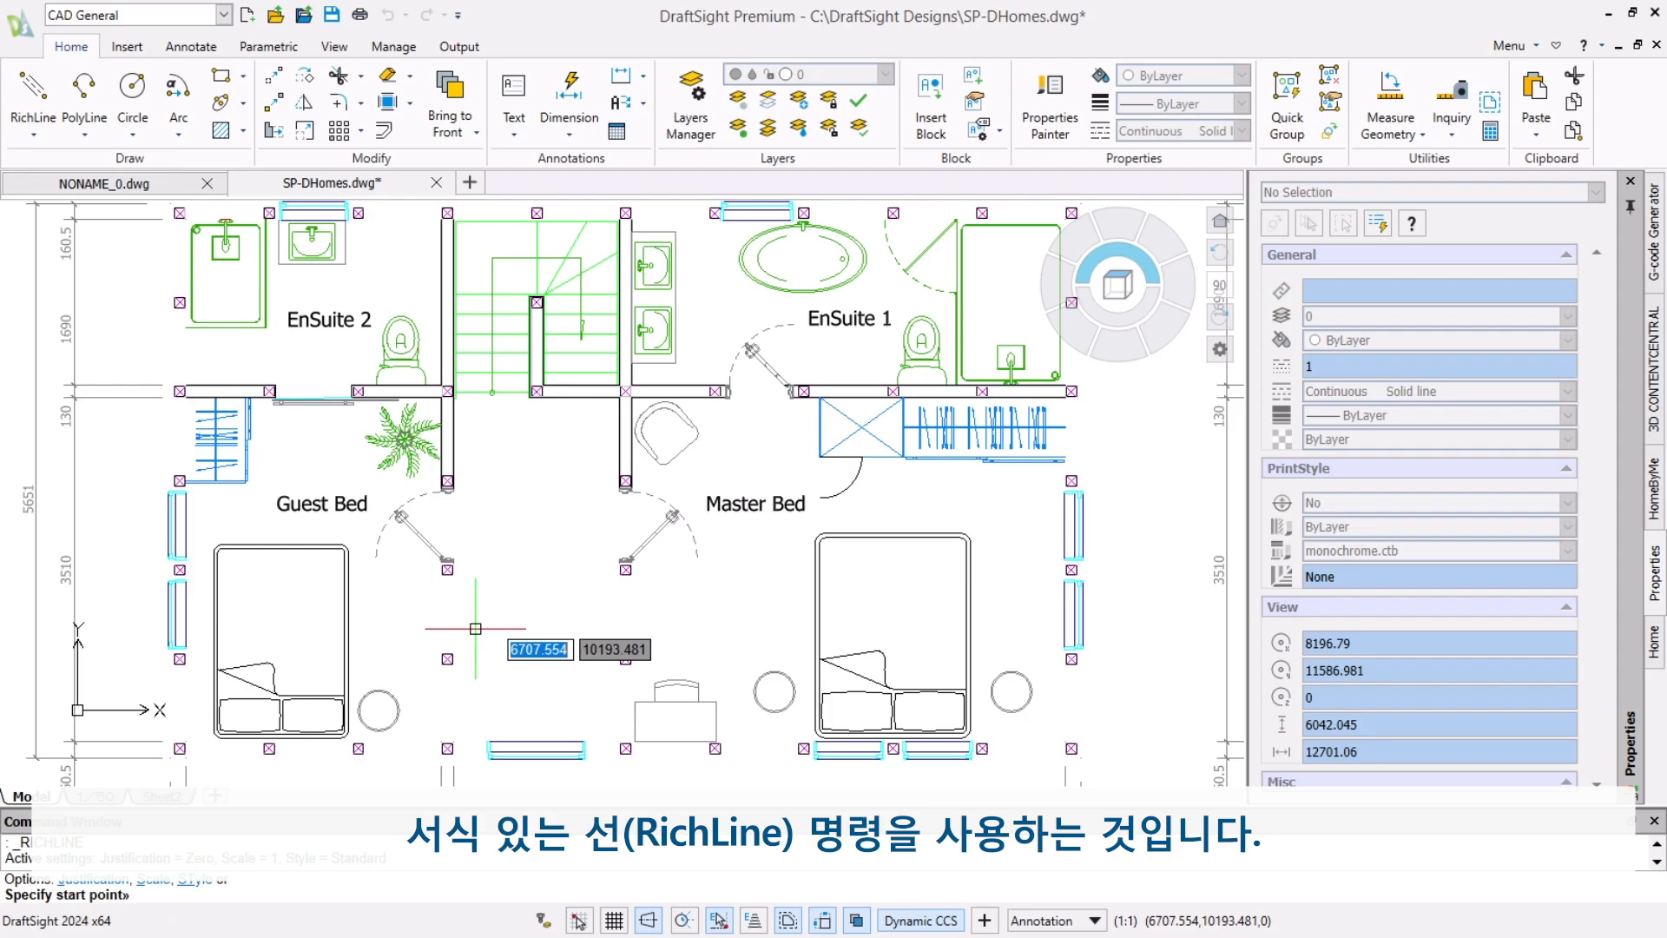
# Step: Examine the line offsets, colors and styles of the Int_Wall, Standard and Ext_Wall RichLine styles in the drafting style options
pyautogui.click(23, 34)
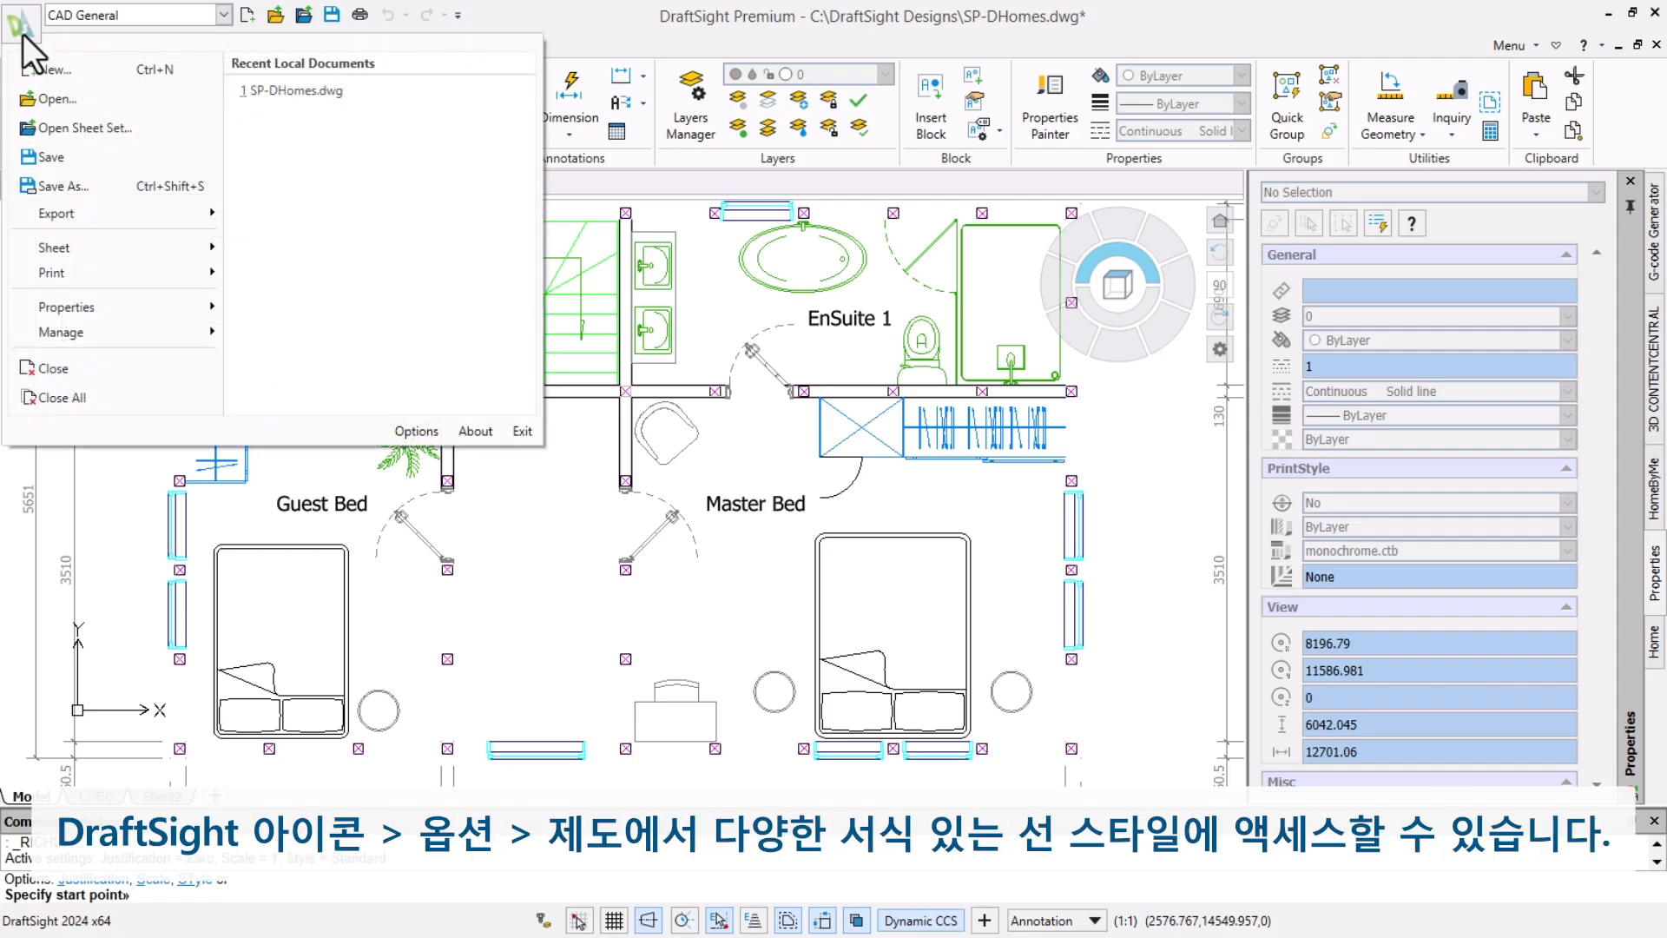
pyautogui.click(425, 427)
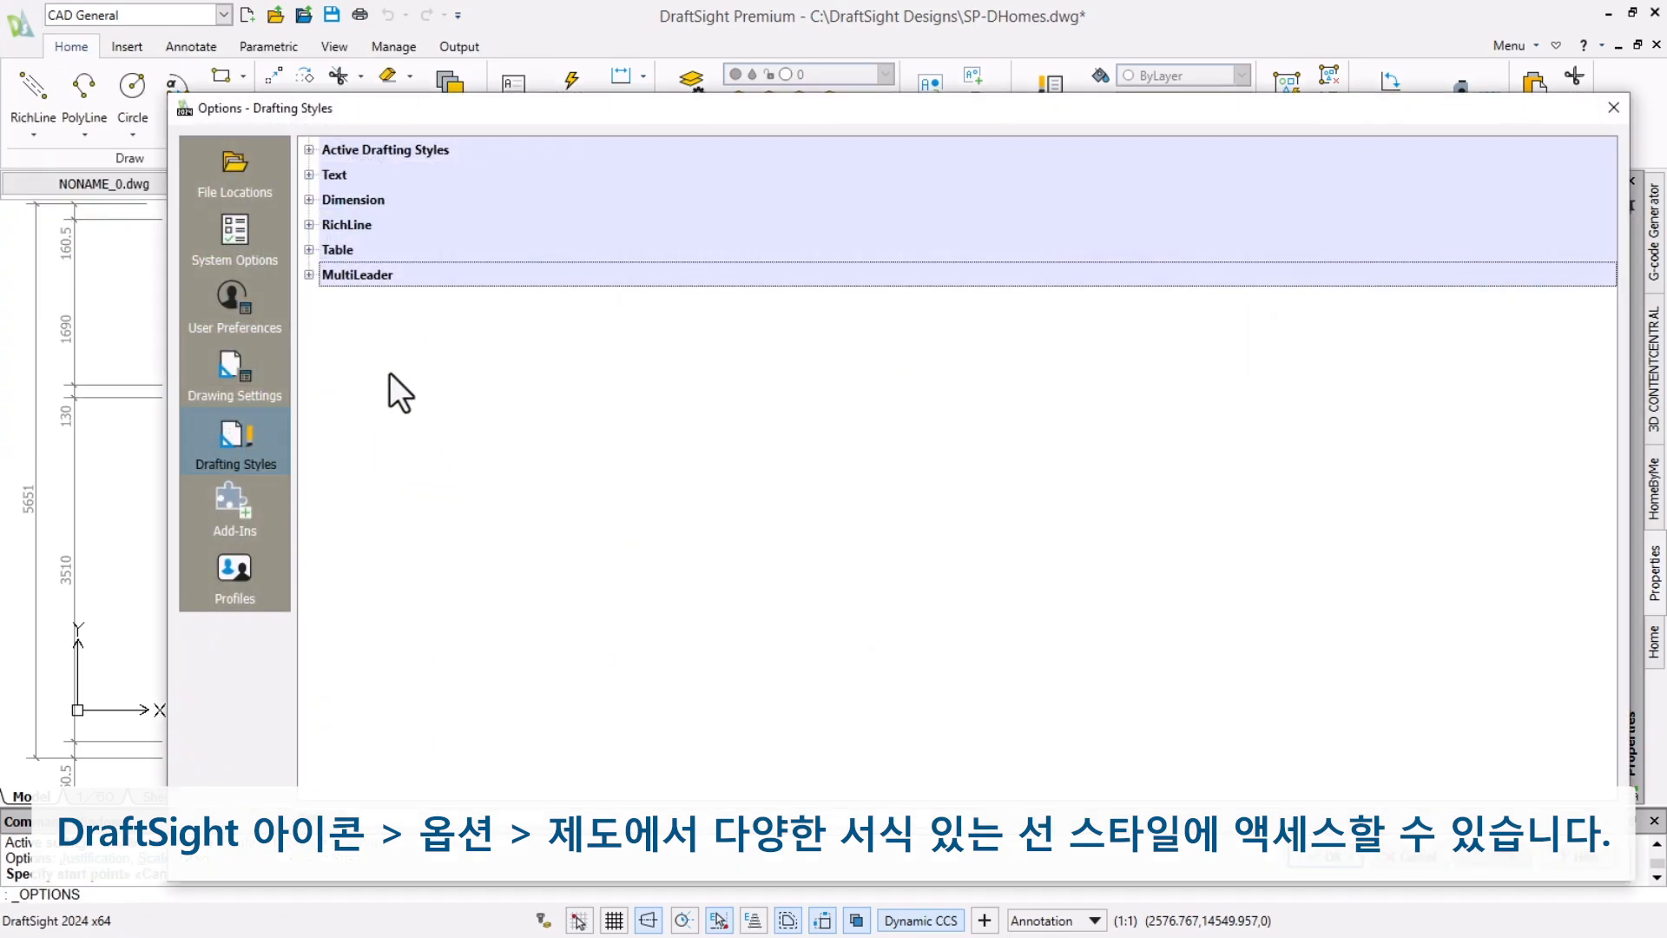
pyautogui.click(308, 224)
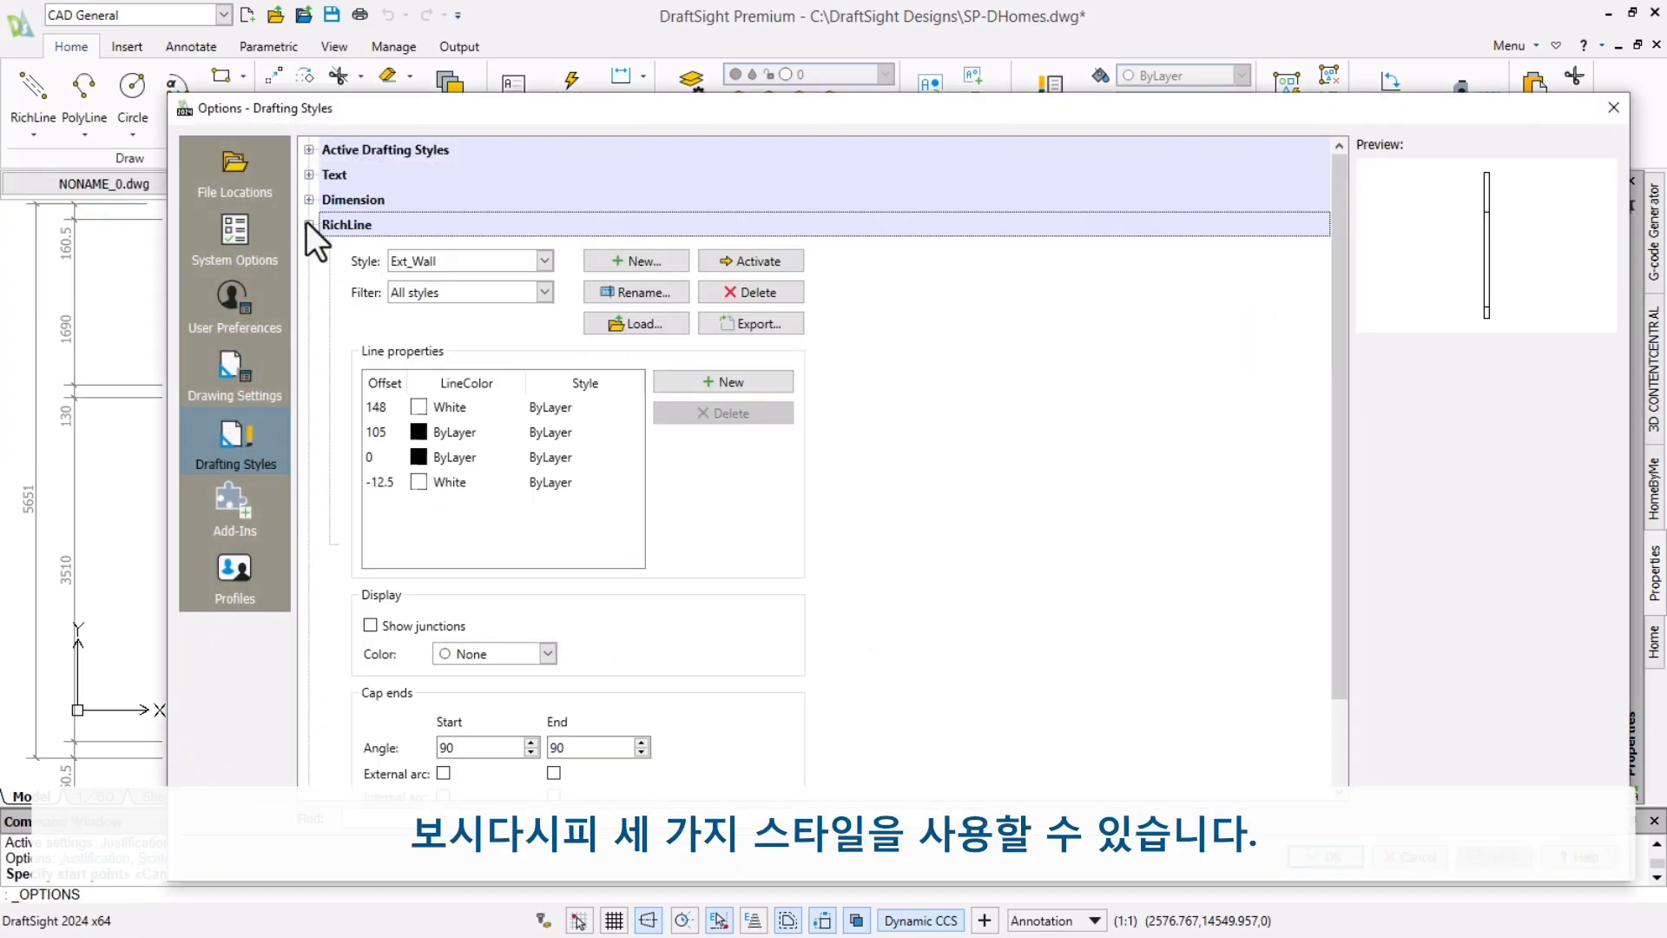
pyautogui.click(543, 259)
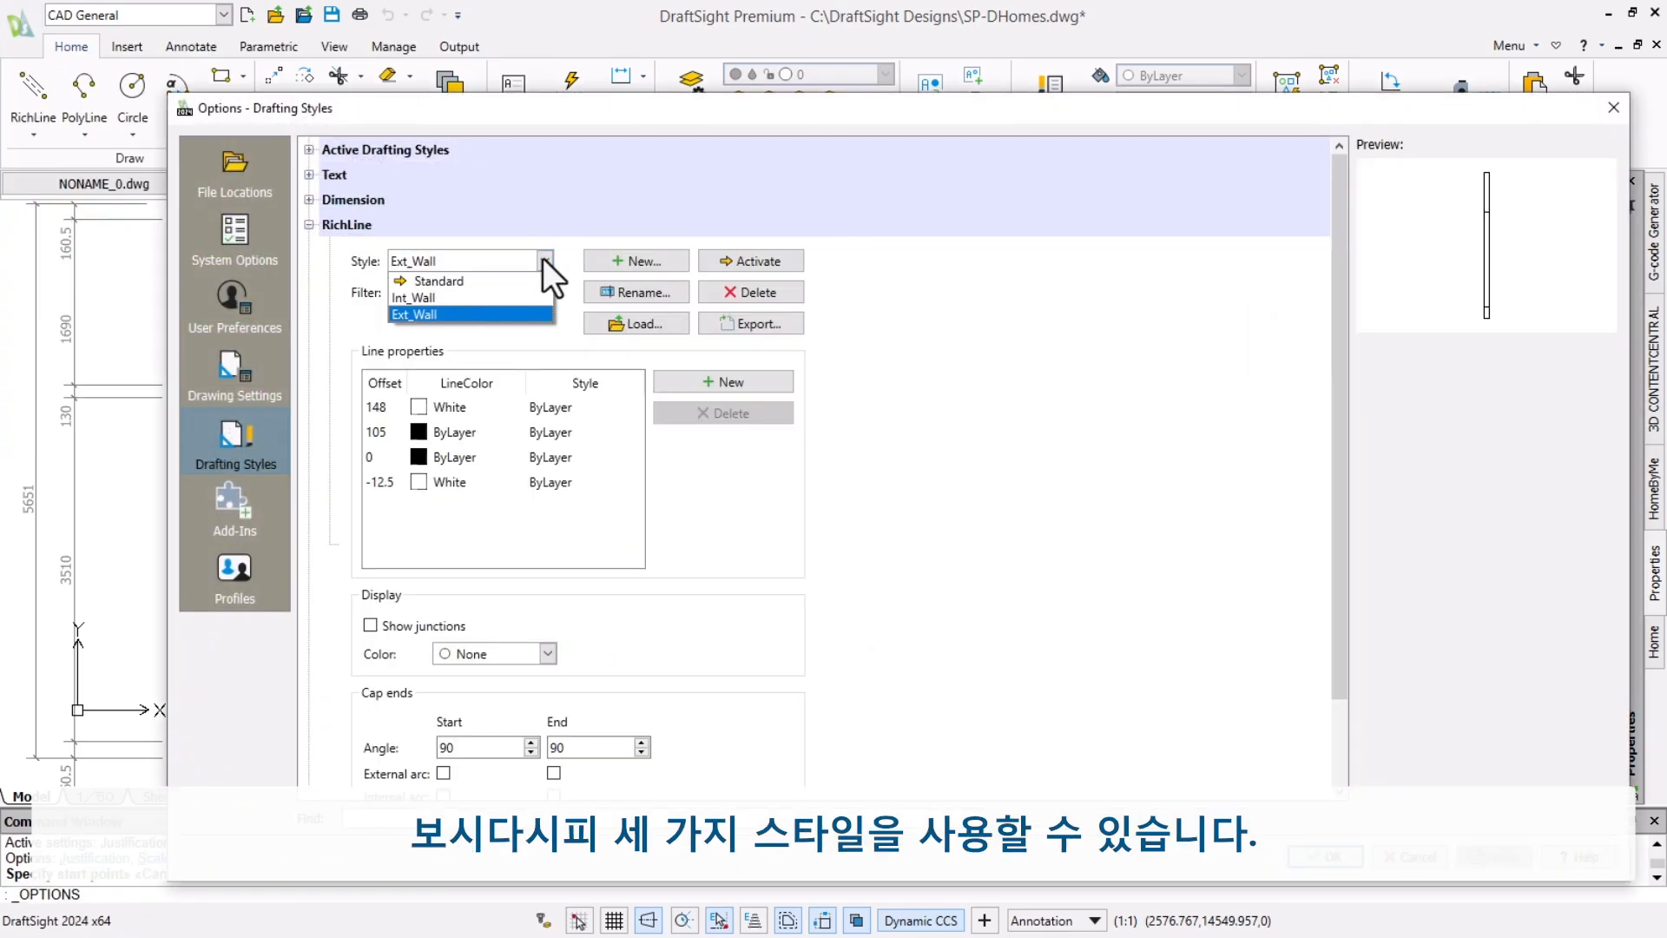
pyautogui.click(477, 298)
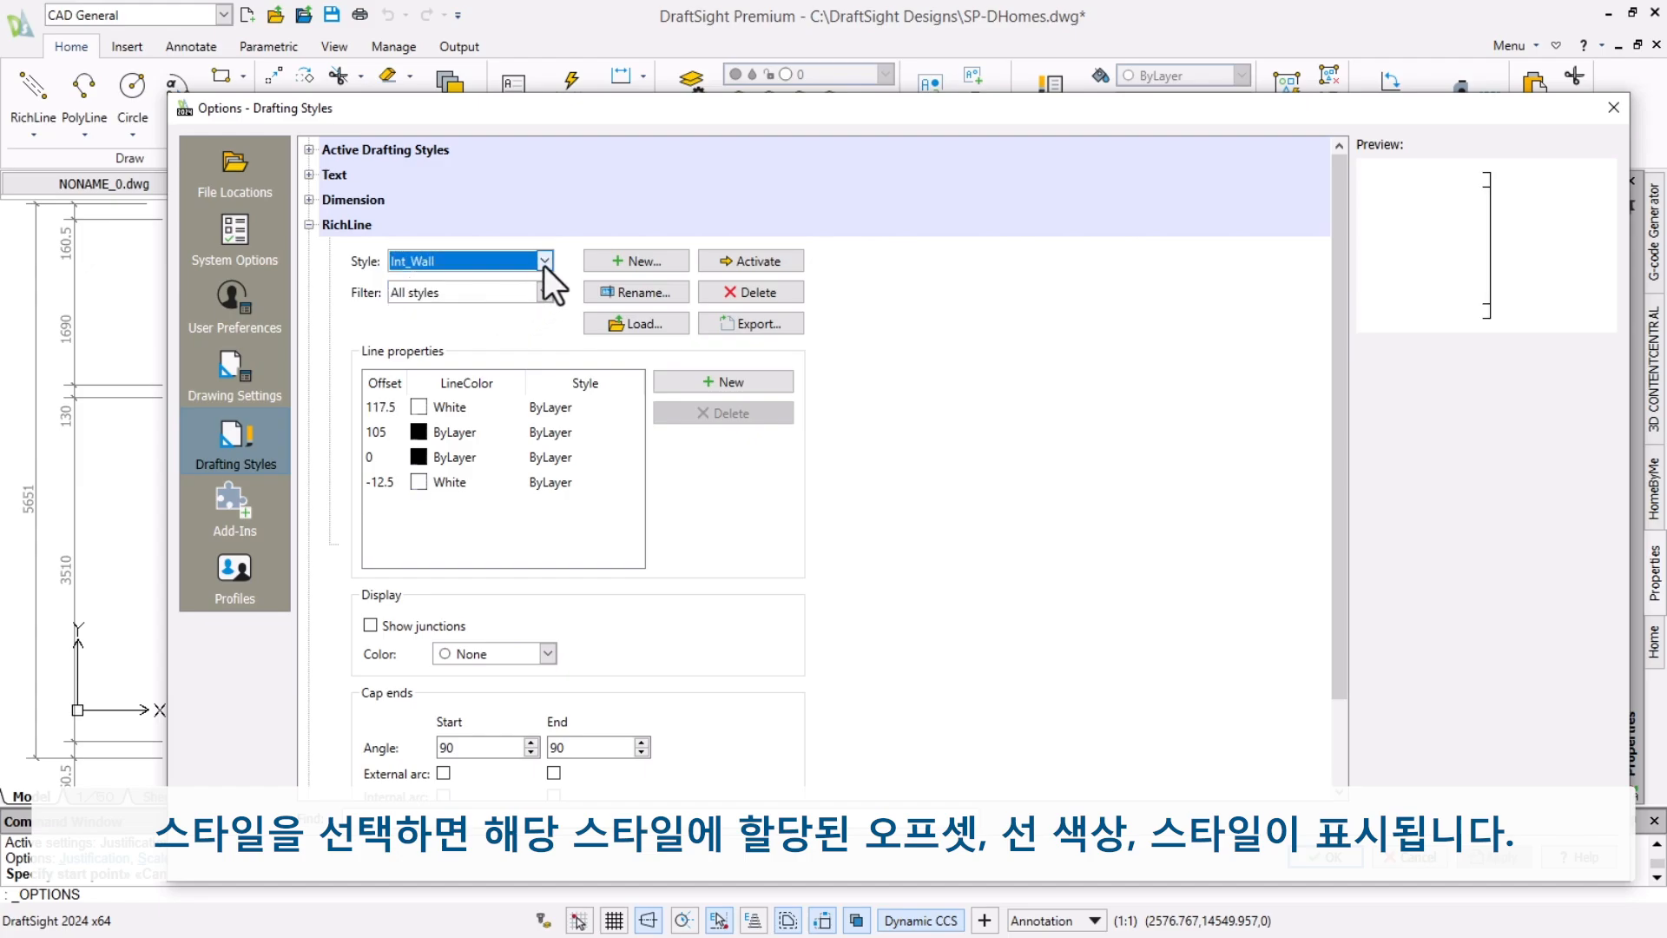
pyautogui.click(544, 261)
pyautogui.click(495, 280)
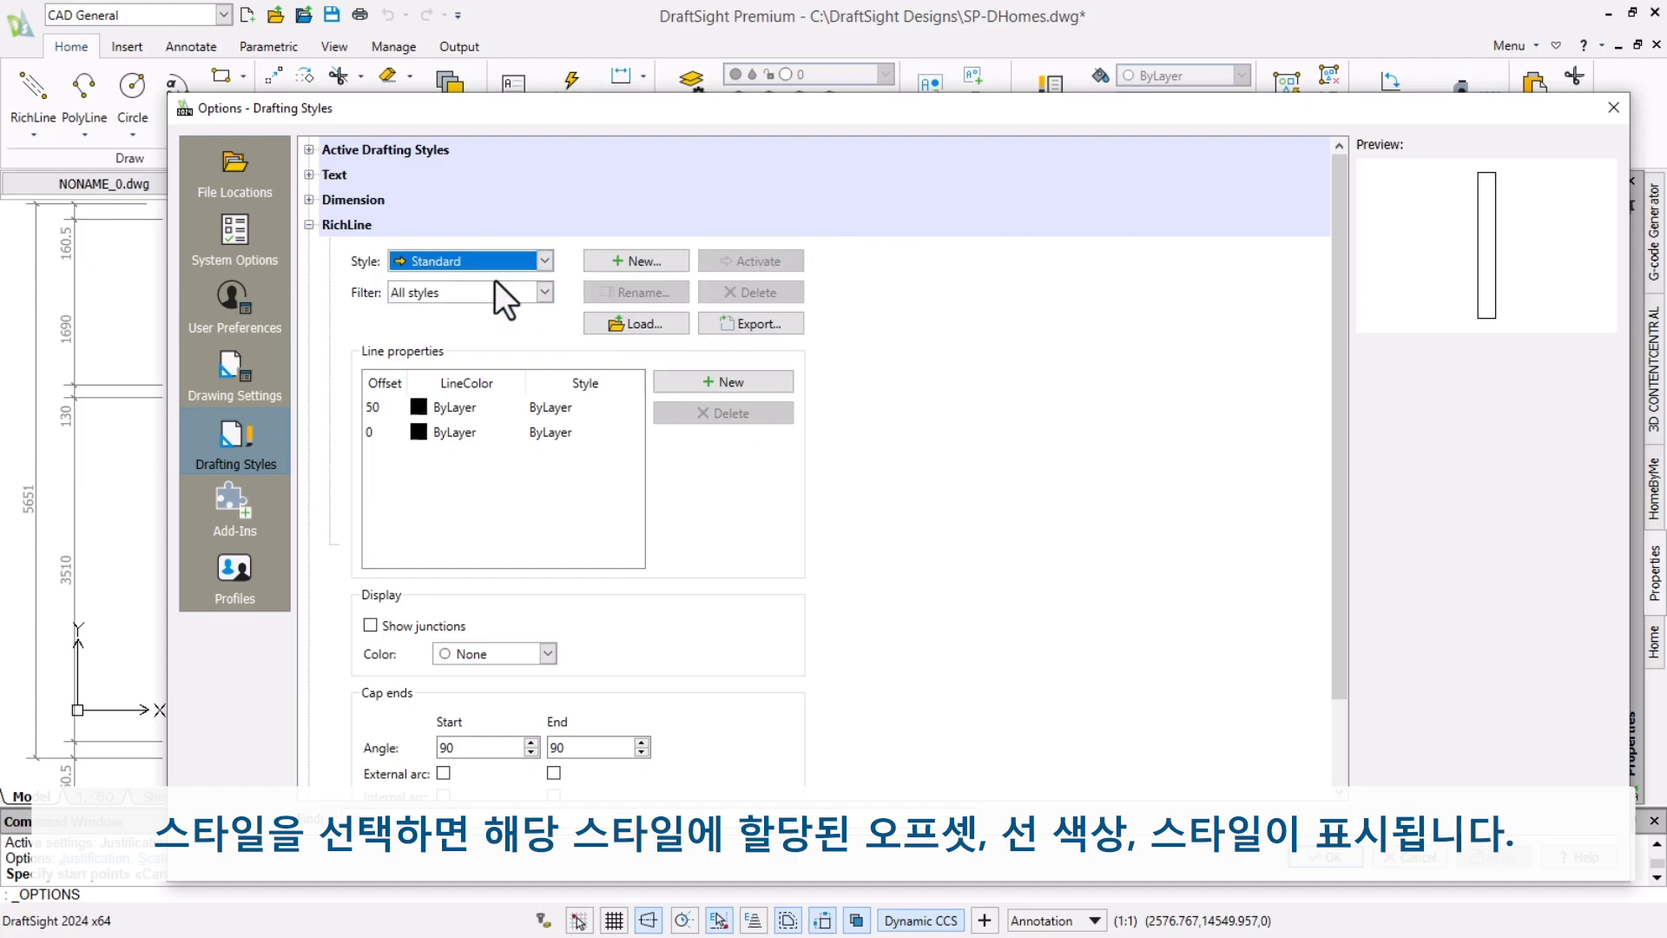
pyautogui.click(545, 261)
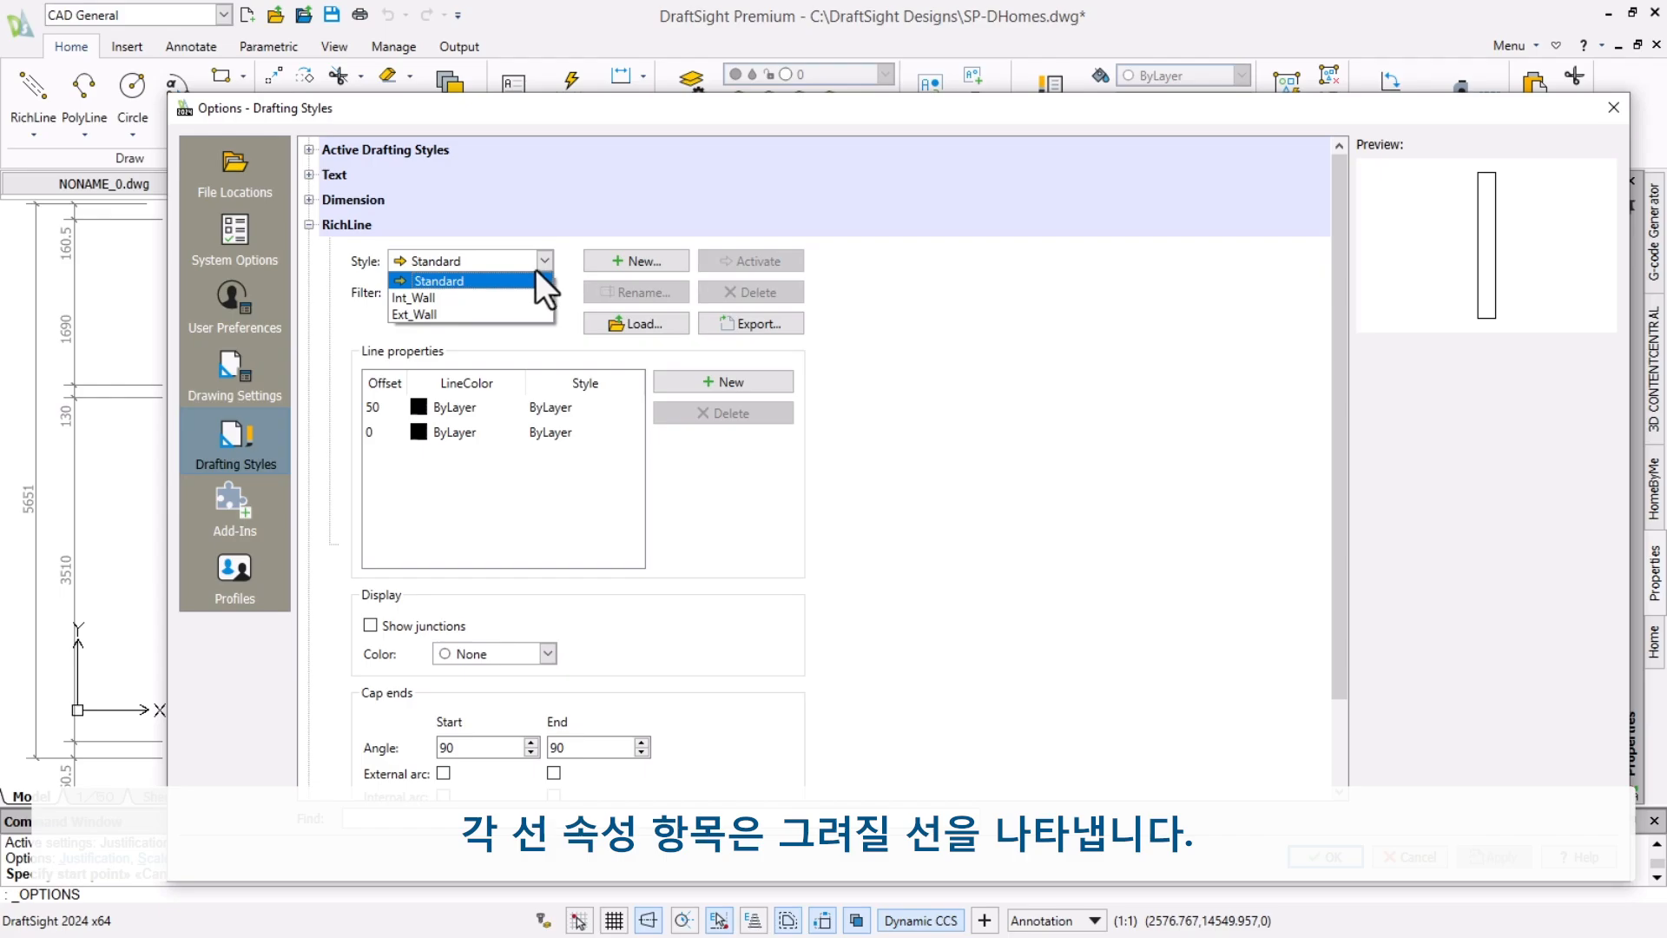
pyautogui.click(502, 314)
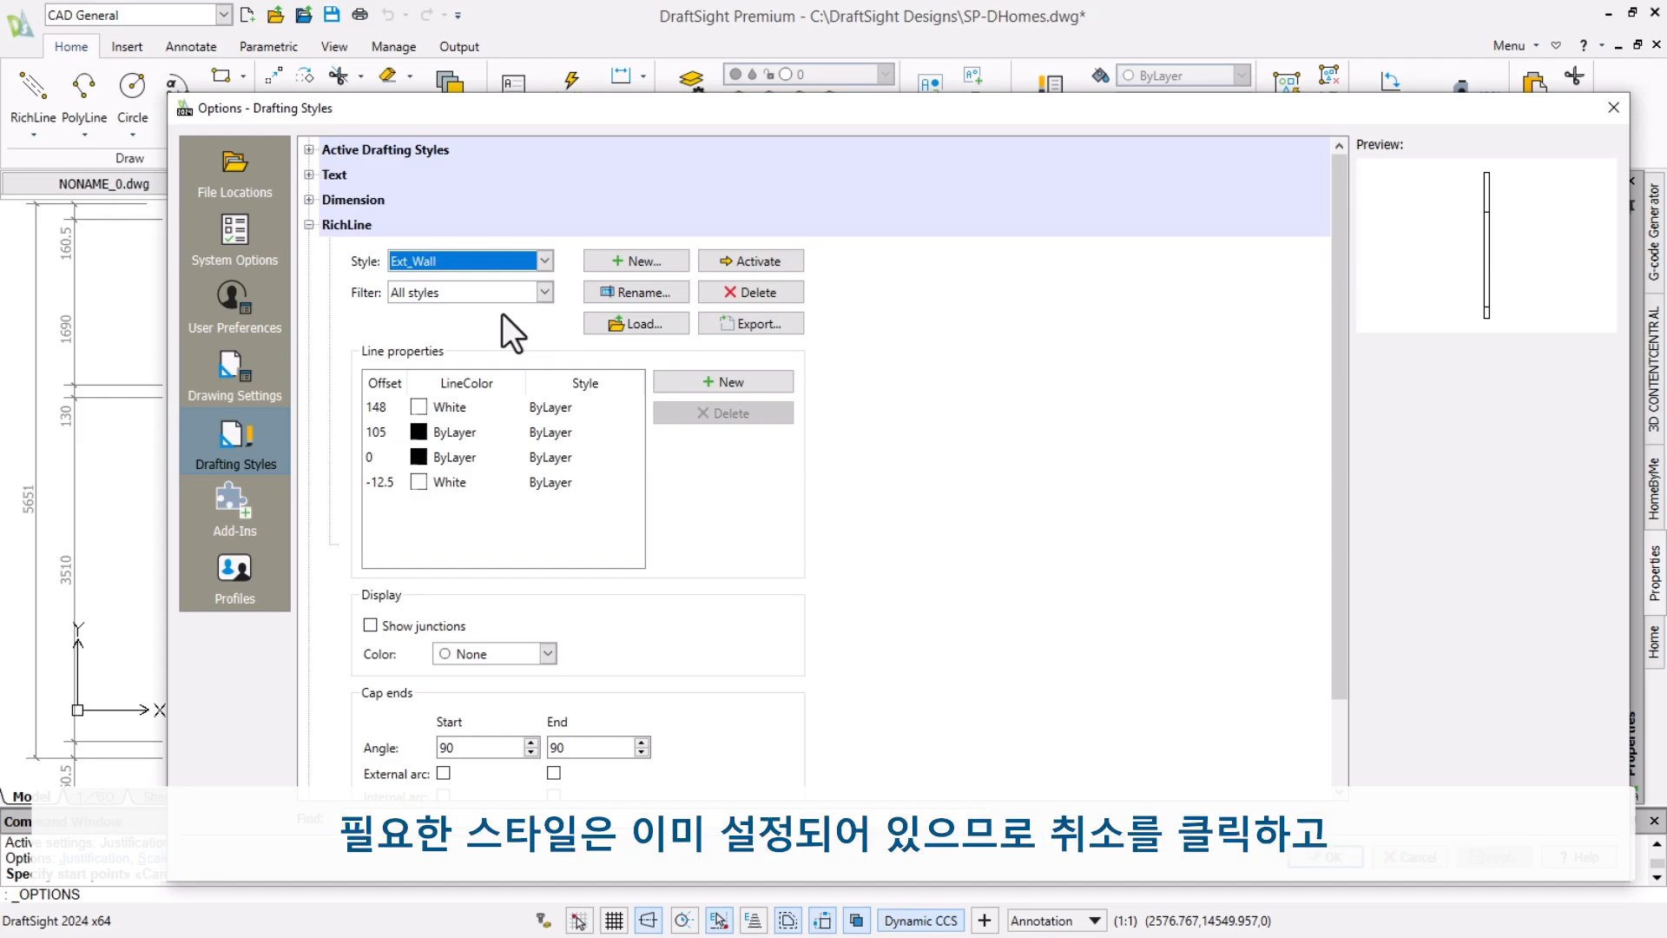
pyautogui.click(1416, 858)
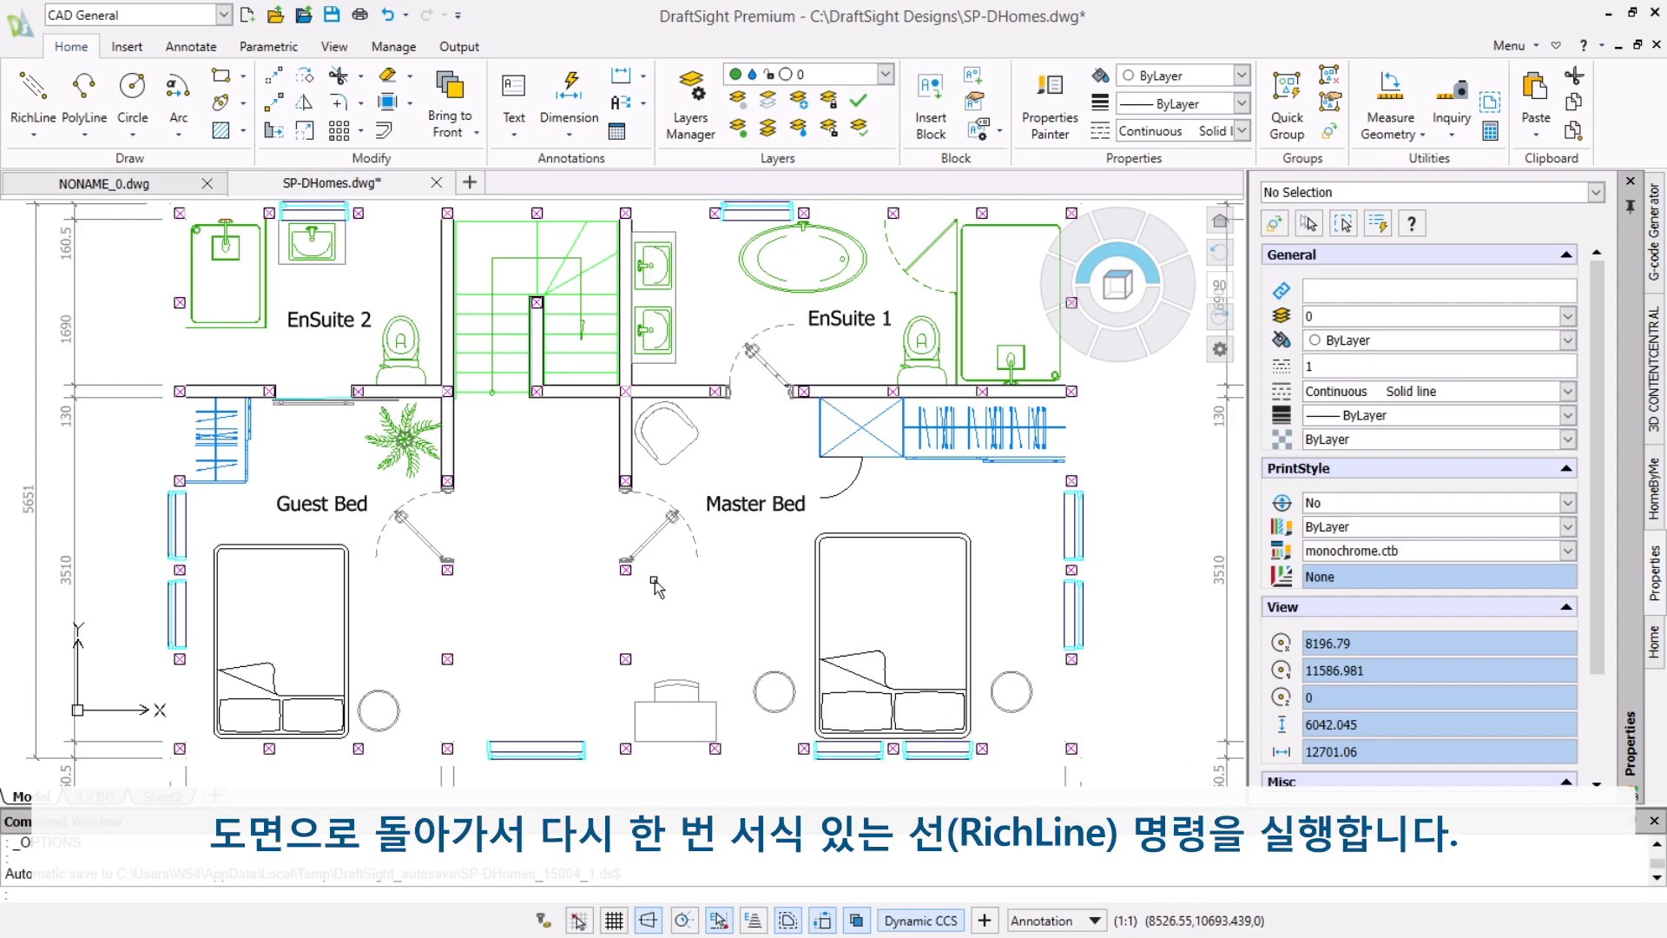
# Step: Draw the exterior wall as a closed RichLine in style EXT_WALL through the inner corners of the four corner studs, starting at the lower-right one
pyautogui.click(31, 87)
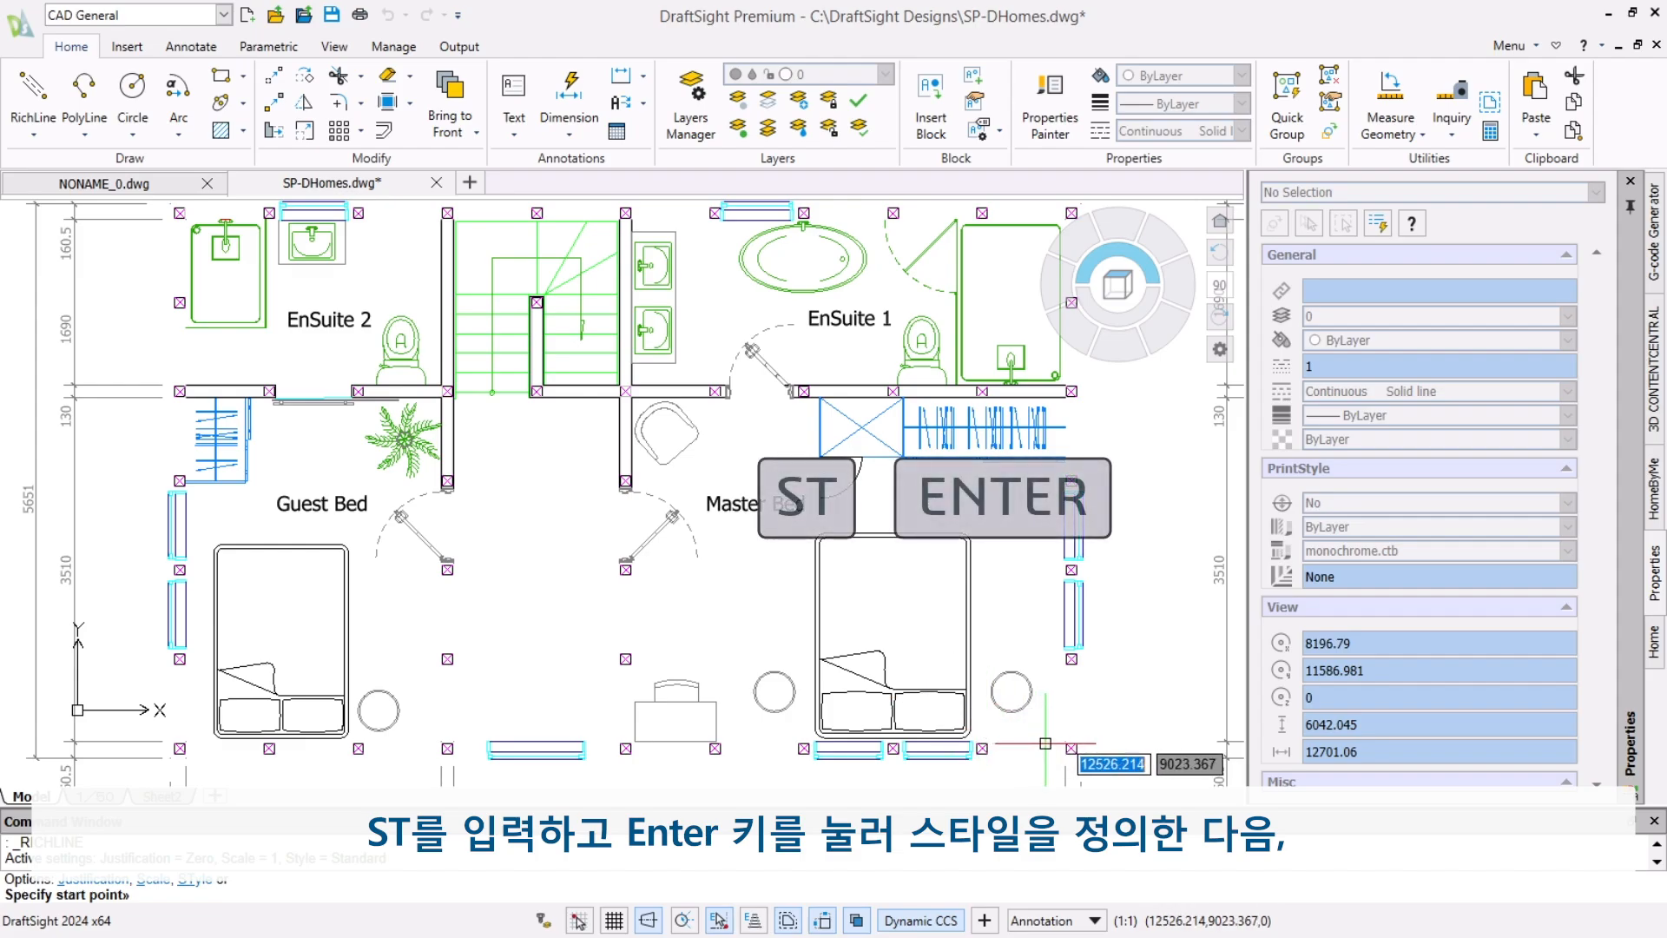
pyautogui.write('ST')
pyautogui.press('Return')
pyautogui.write('EXT_')
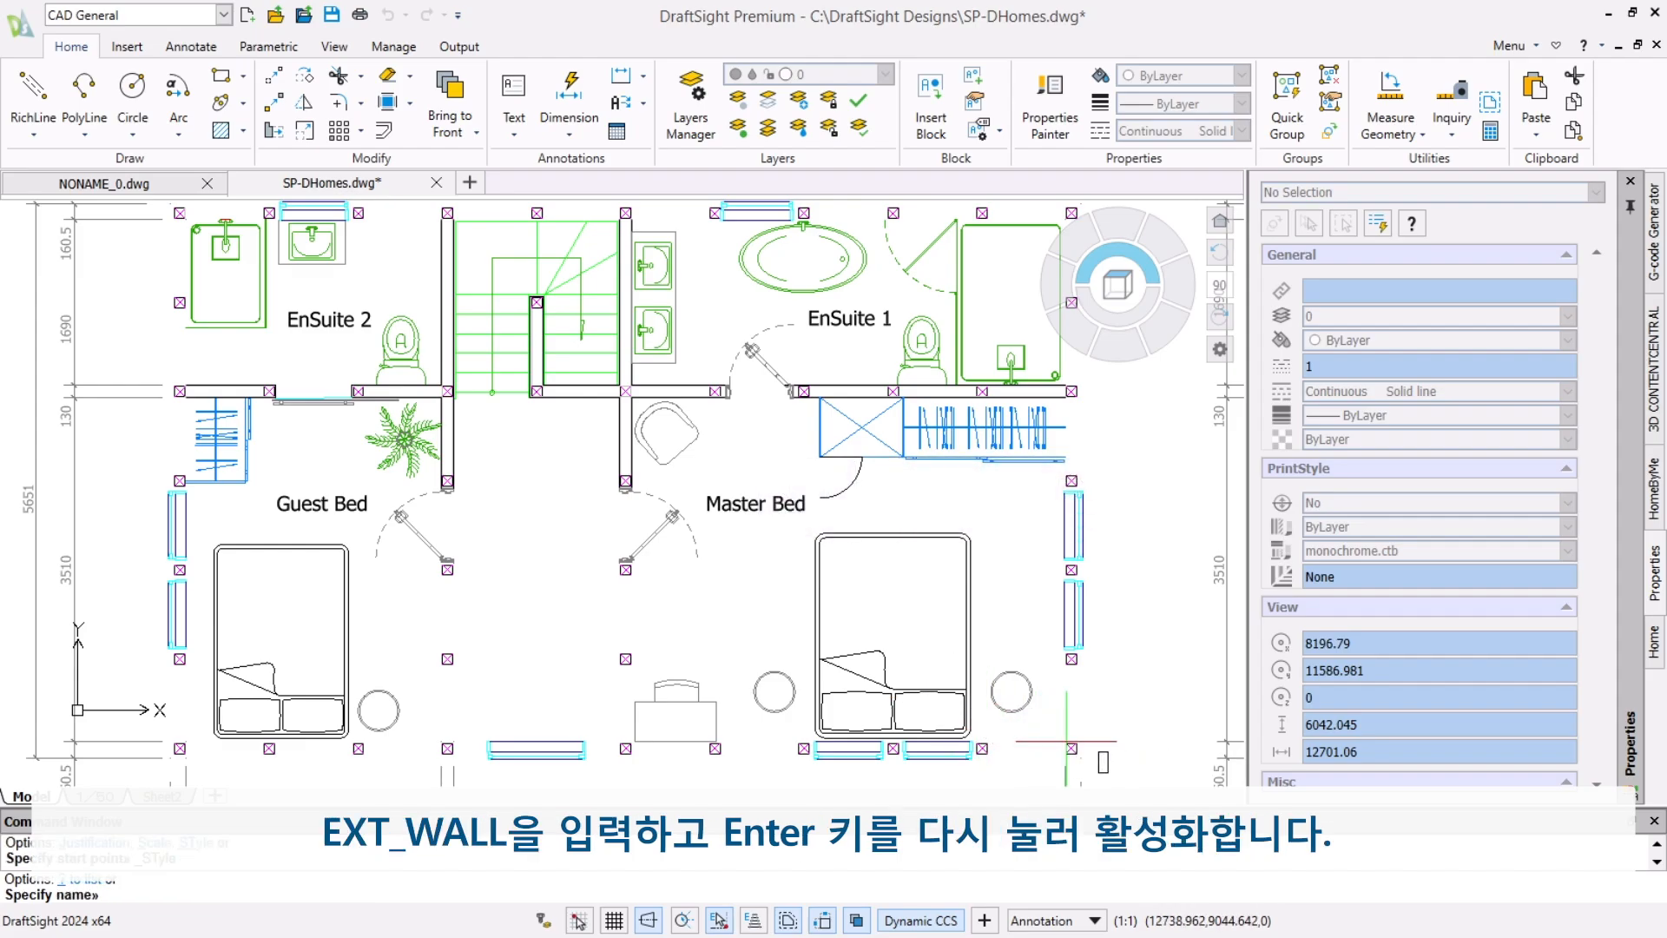
pyautogui.write('WALL')
pyautogui.press('Return')
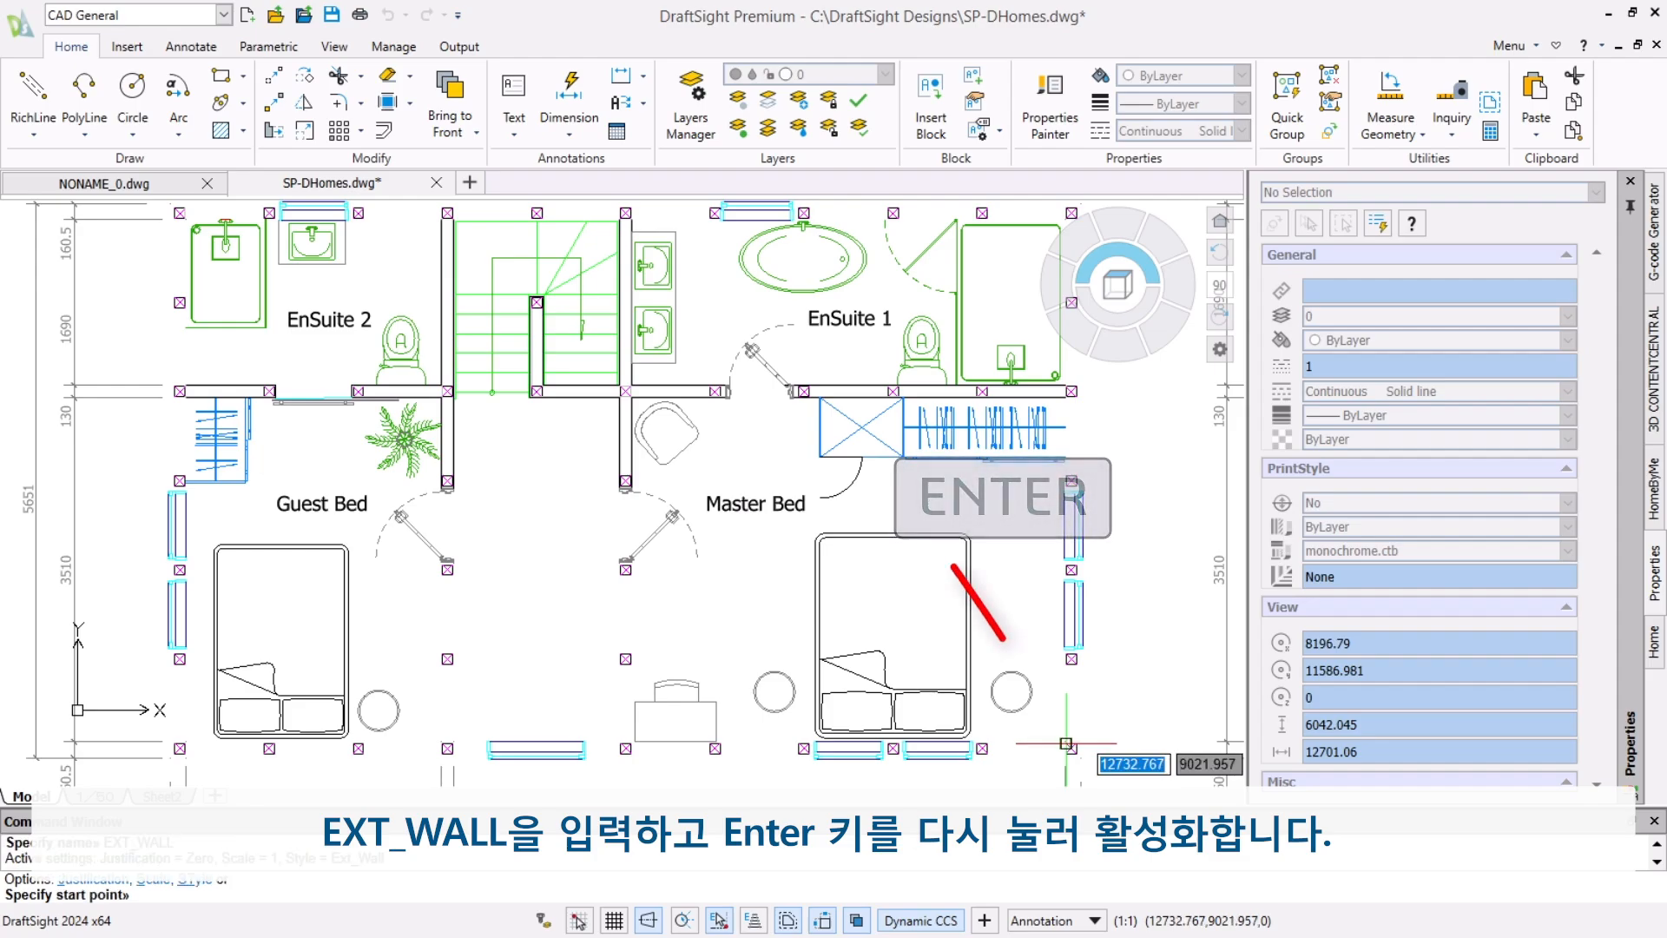
pyautogui.click(1066, 743)
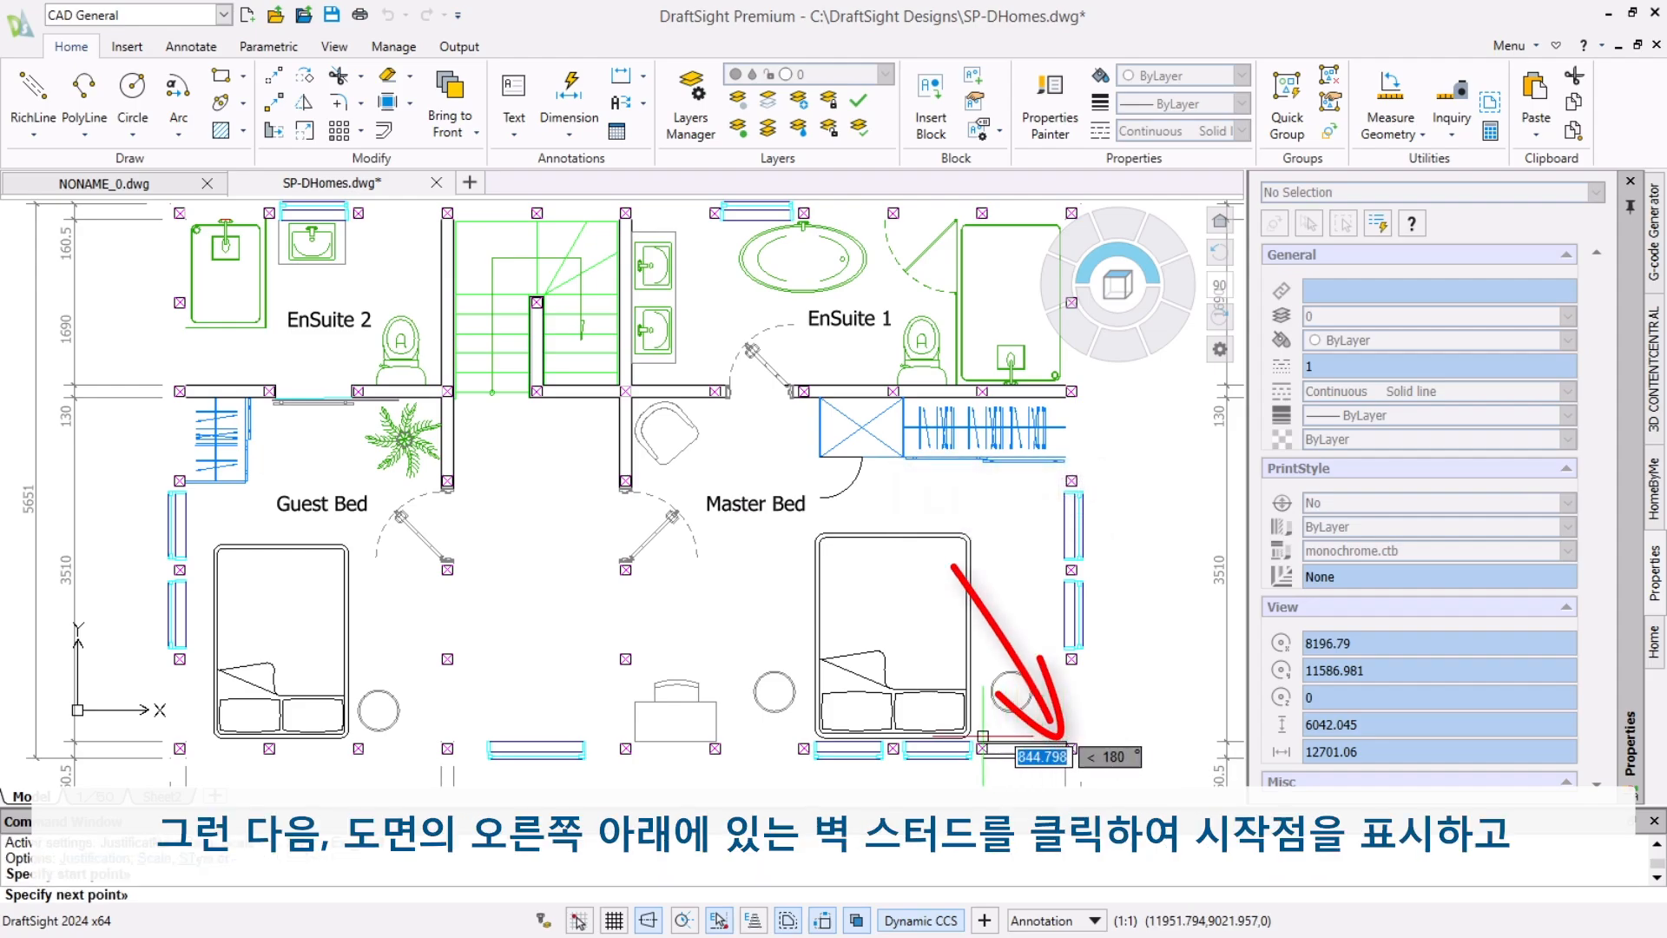
pyautogui.click(185, 744)
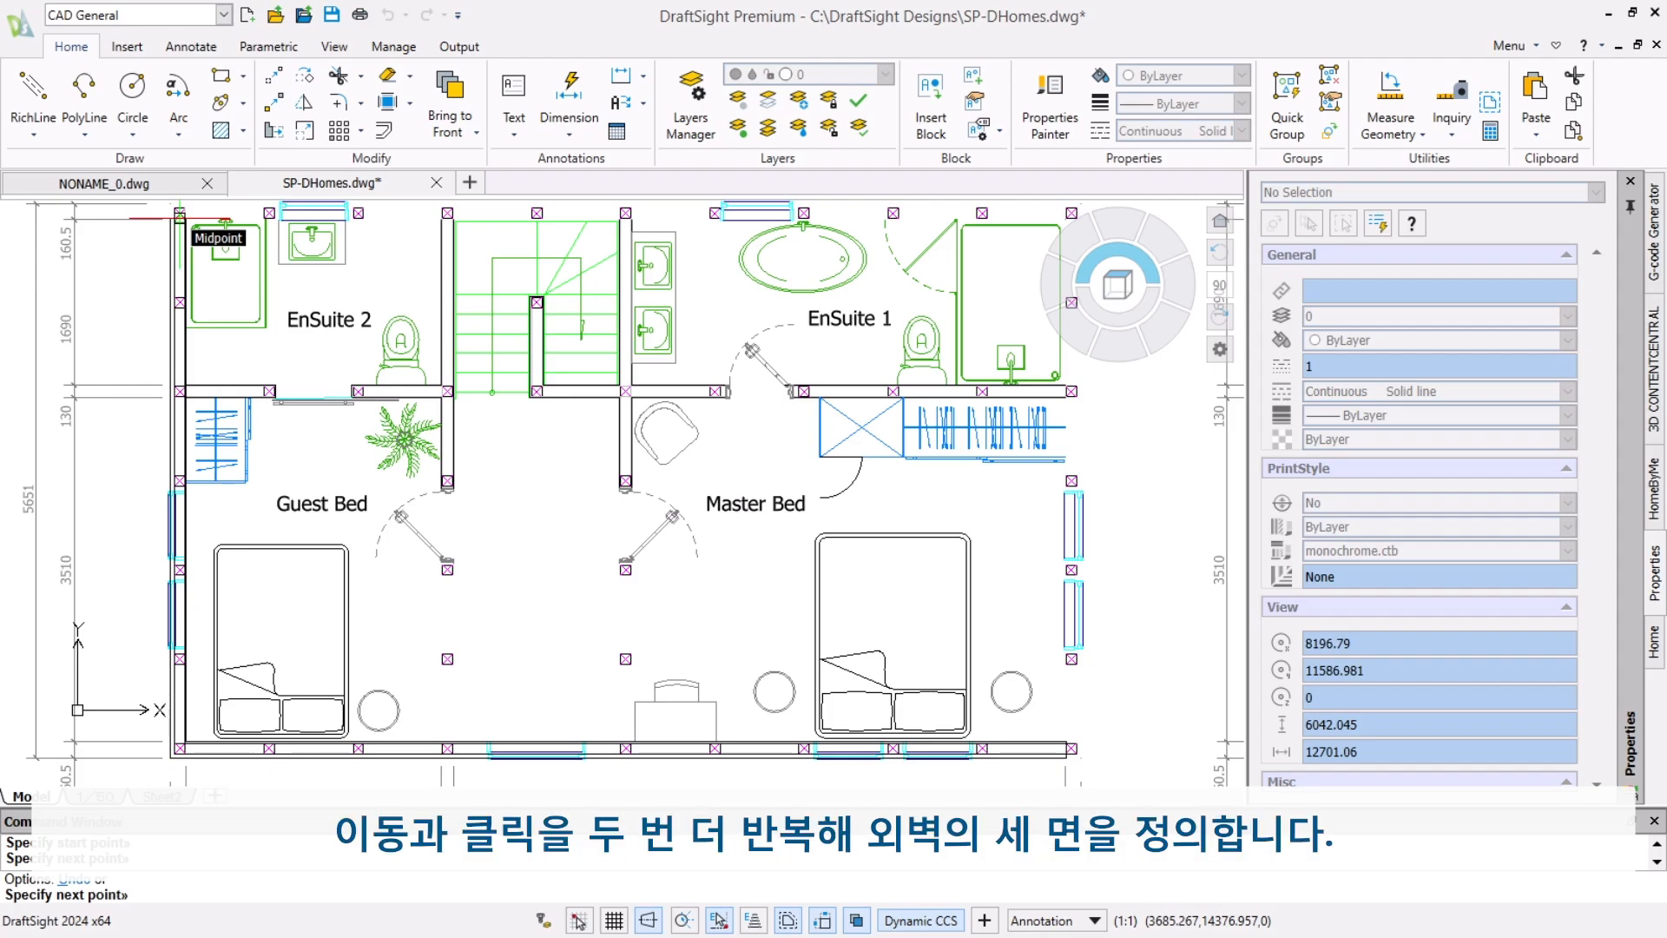
pyautogui.click(184, 217)
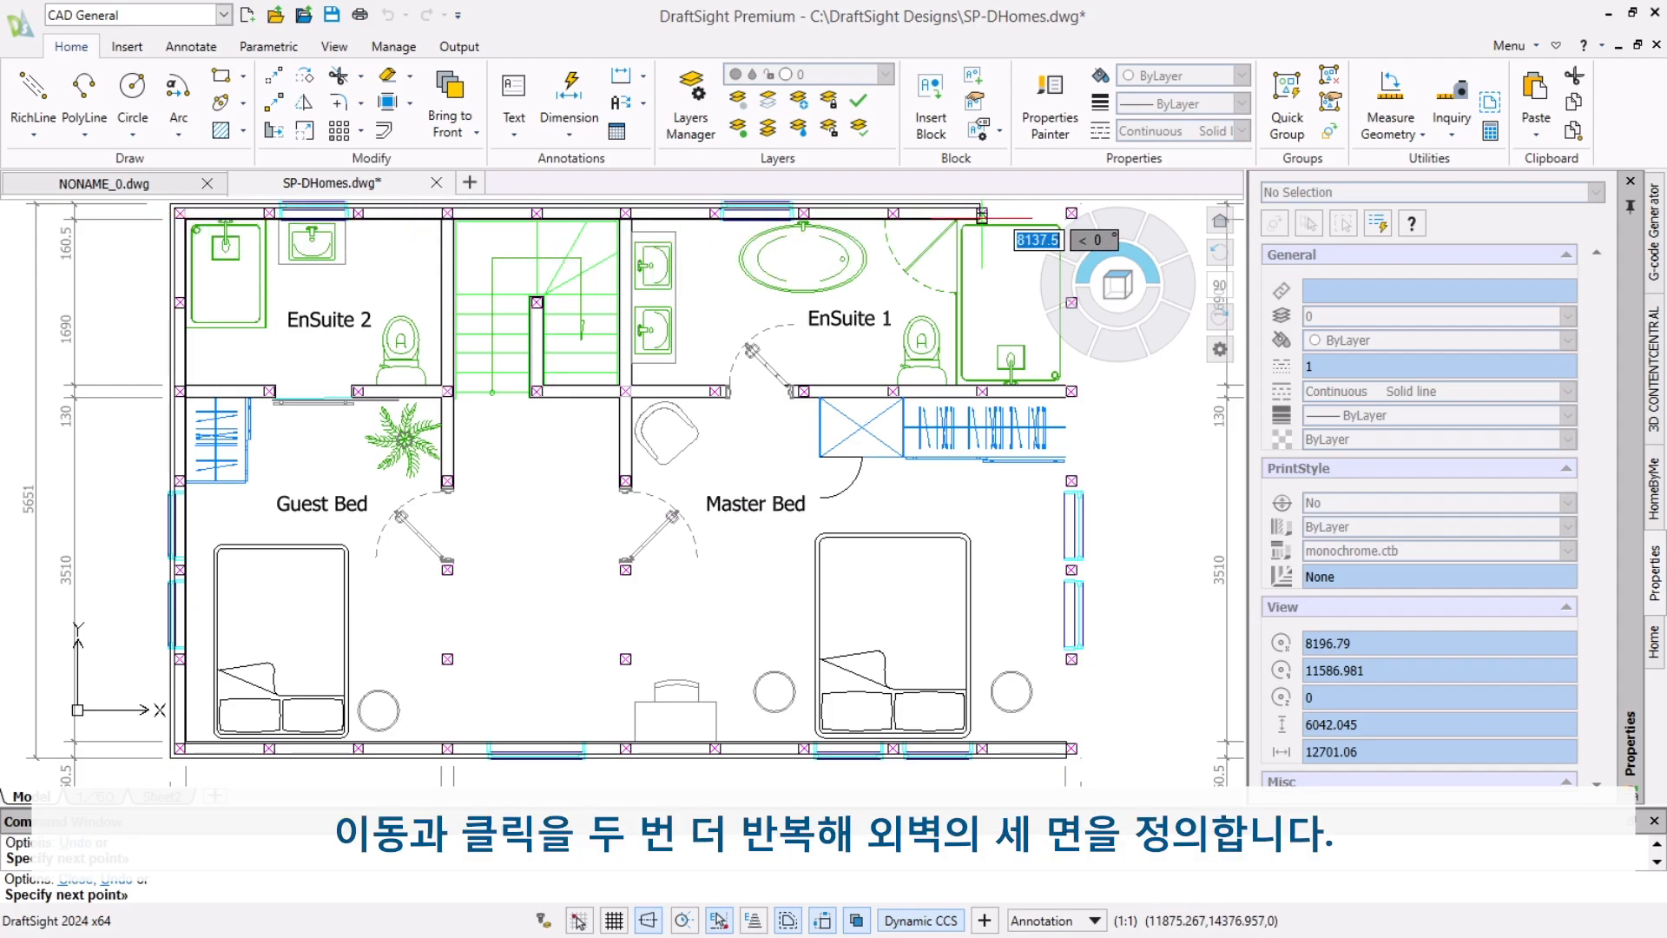
pyautogui.click(1065, 217)
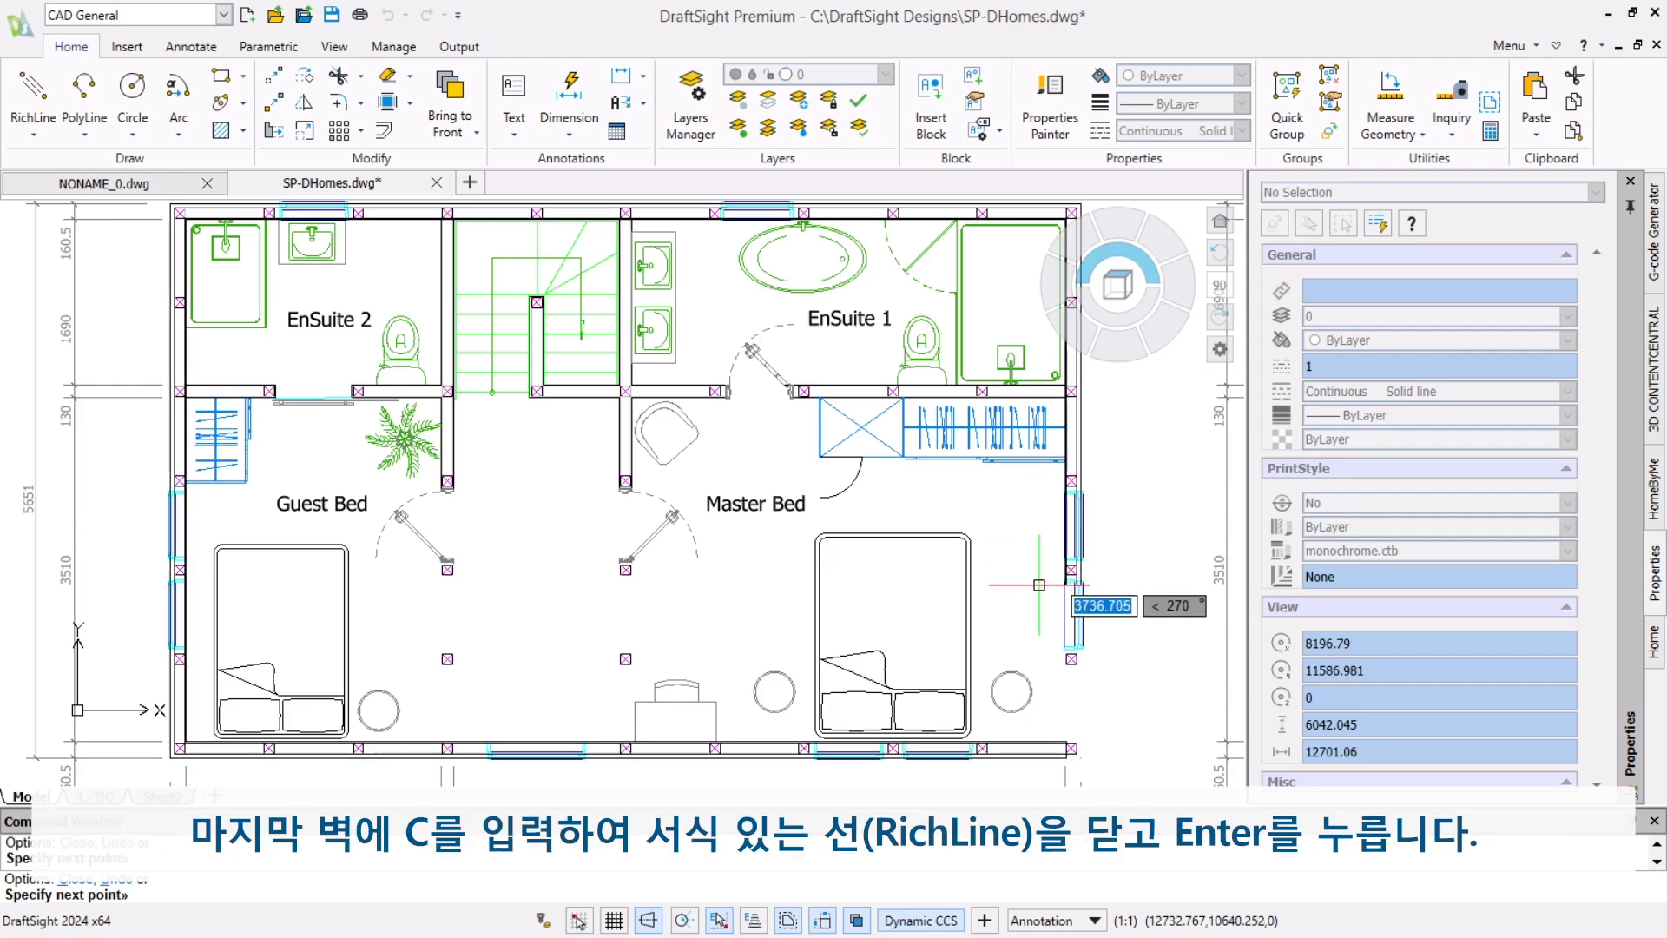
pyautogui.write('C')
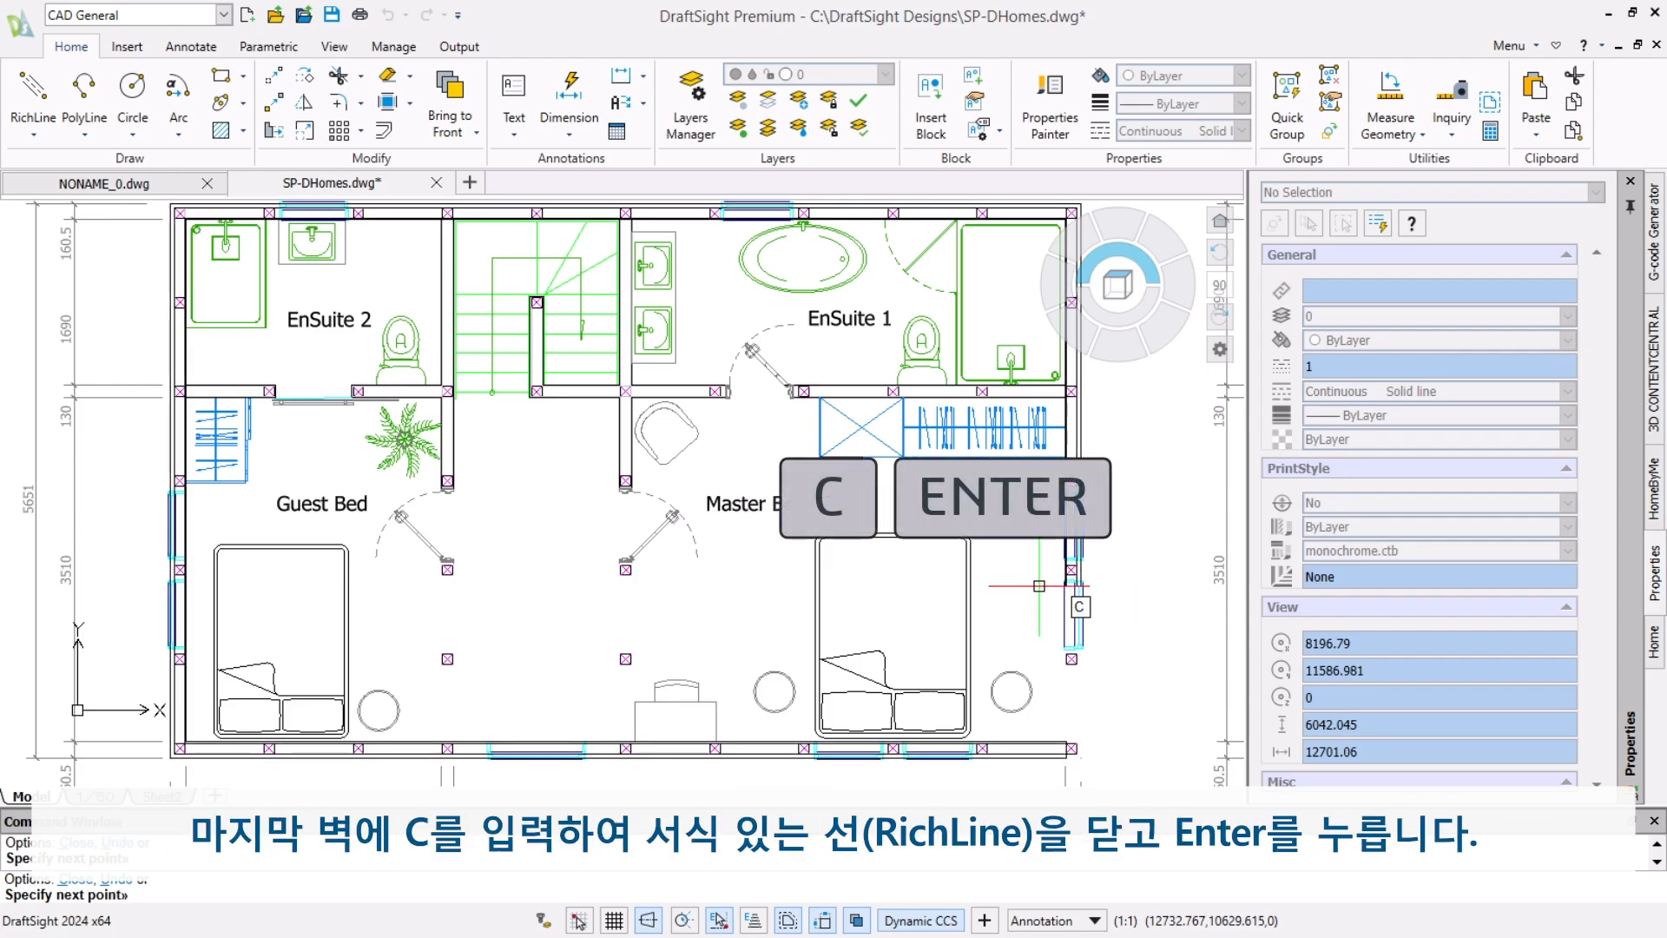
pyautogui.press('Return')
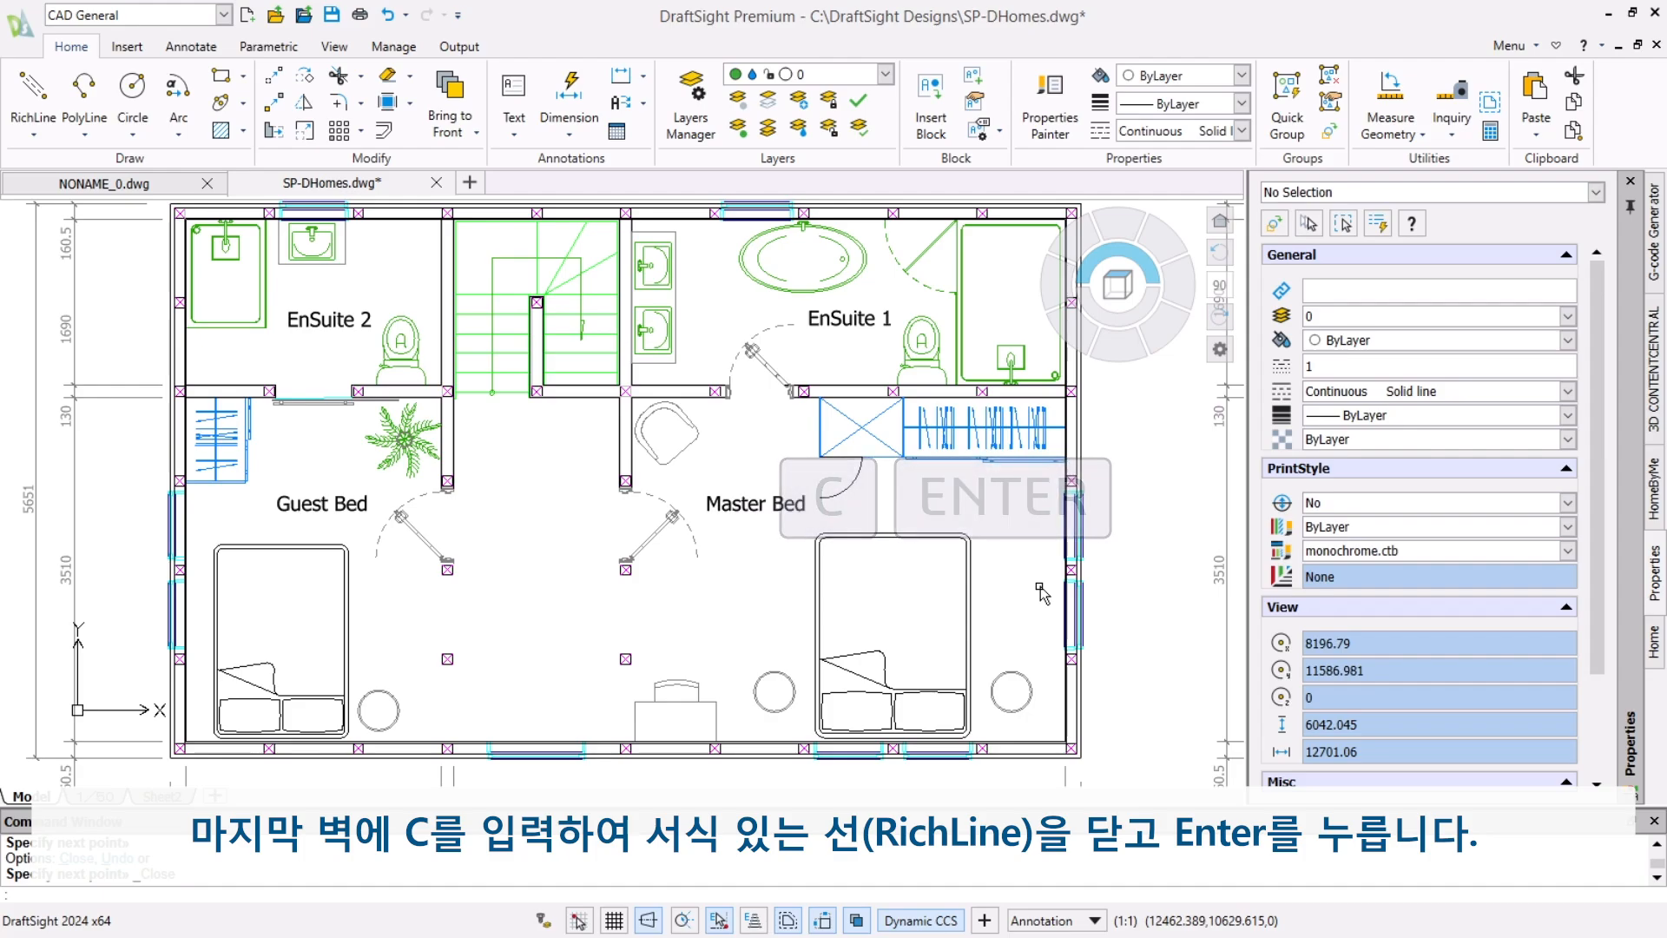
# Step: Send the exterior wall RichLine to the back of the display order, behind the windows
pyautogui.press('z')
pyautogui.press('Return')
pyautogui.click(1110, 474)
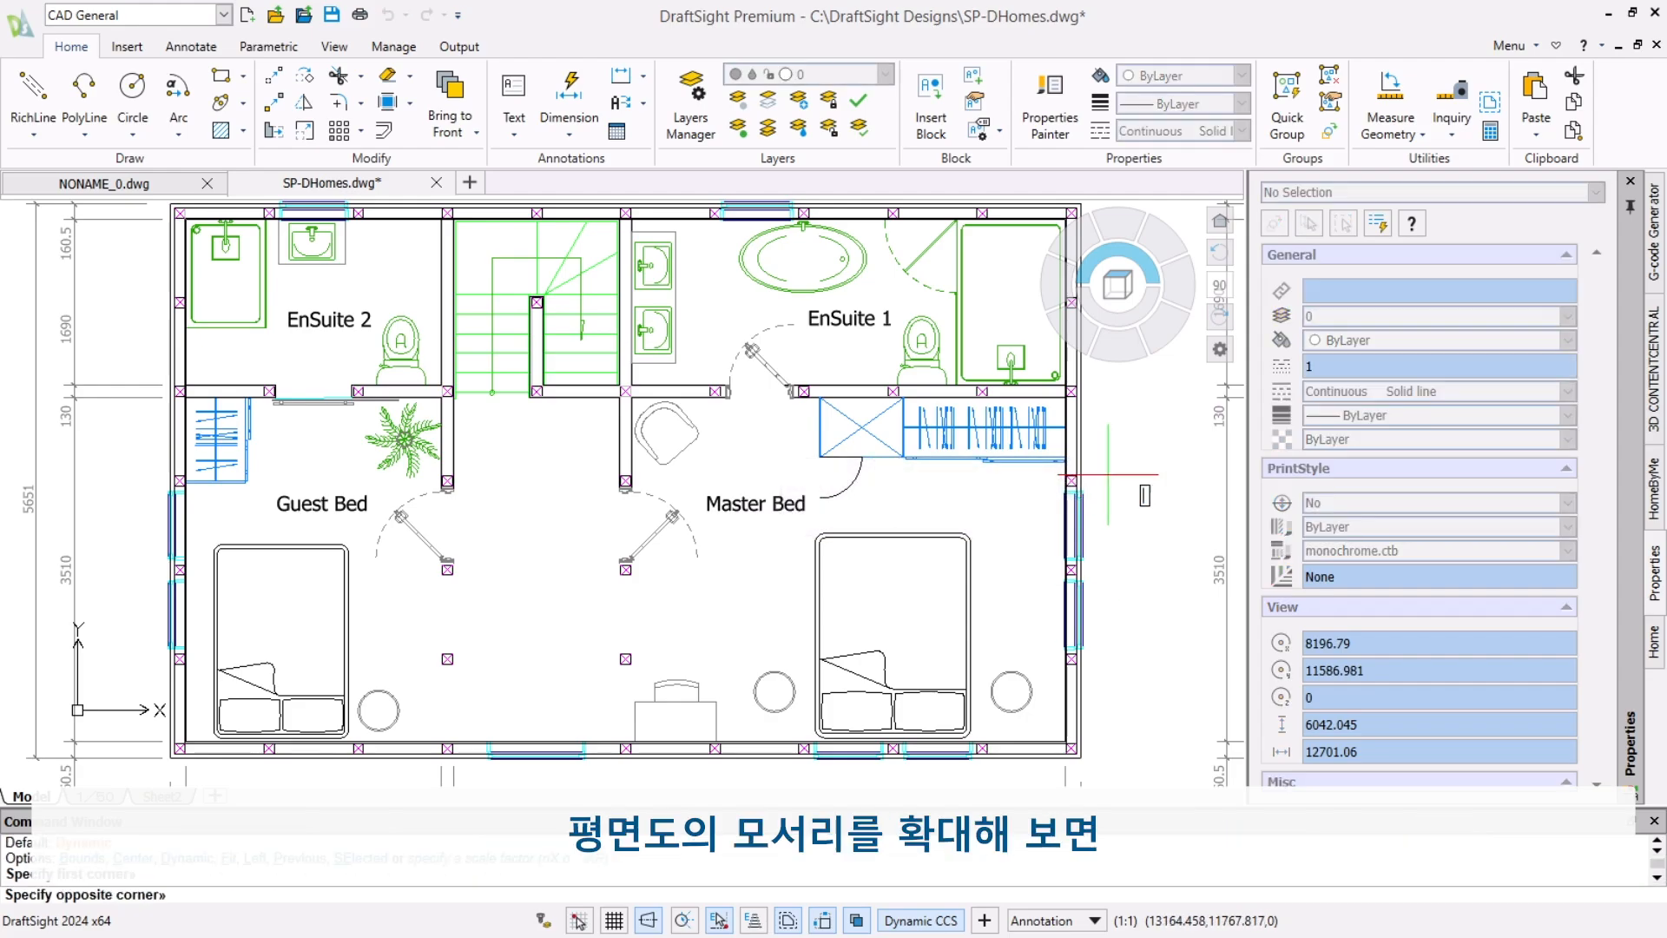
pyautogui.click(787, 773)
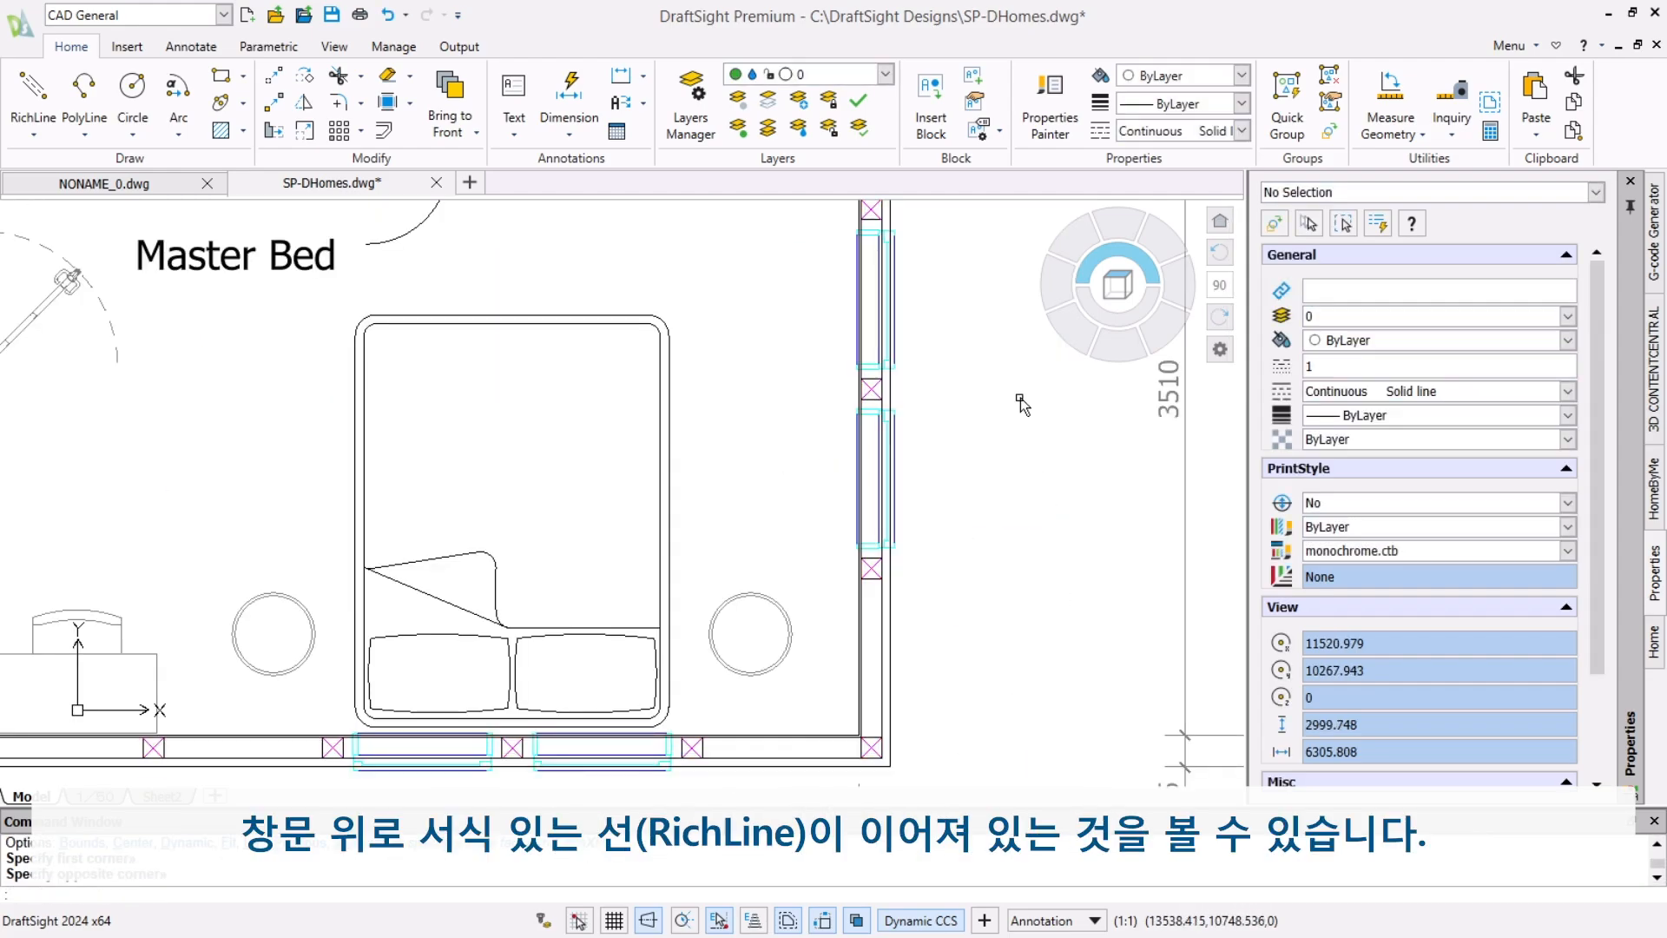
pyautogui.click(955, 677)
pyautogui.click(888, 679)
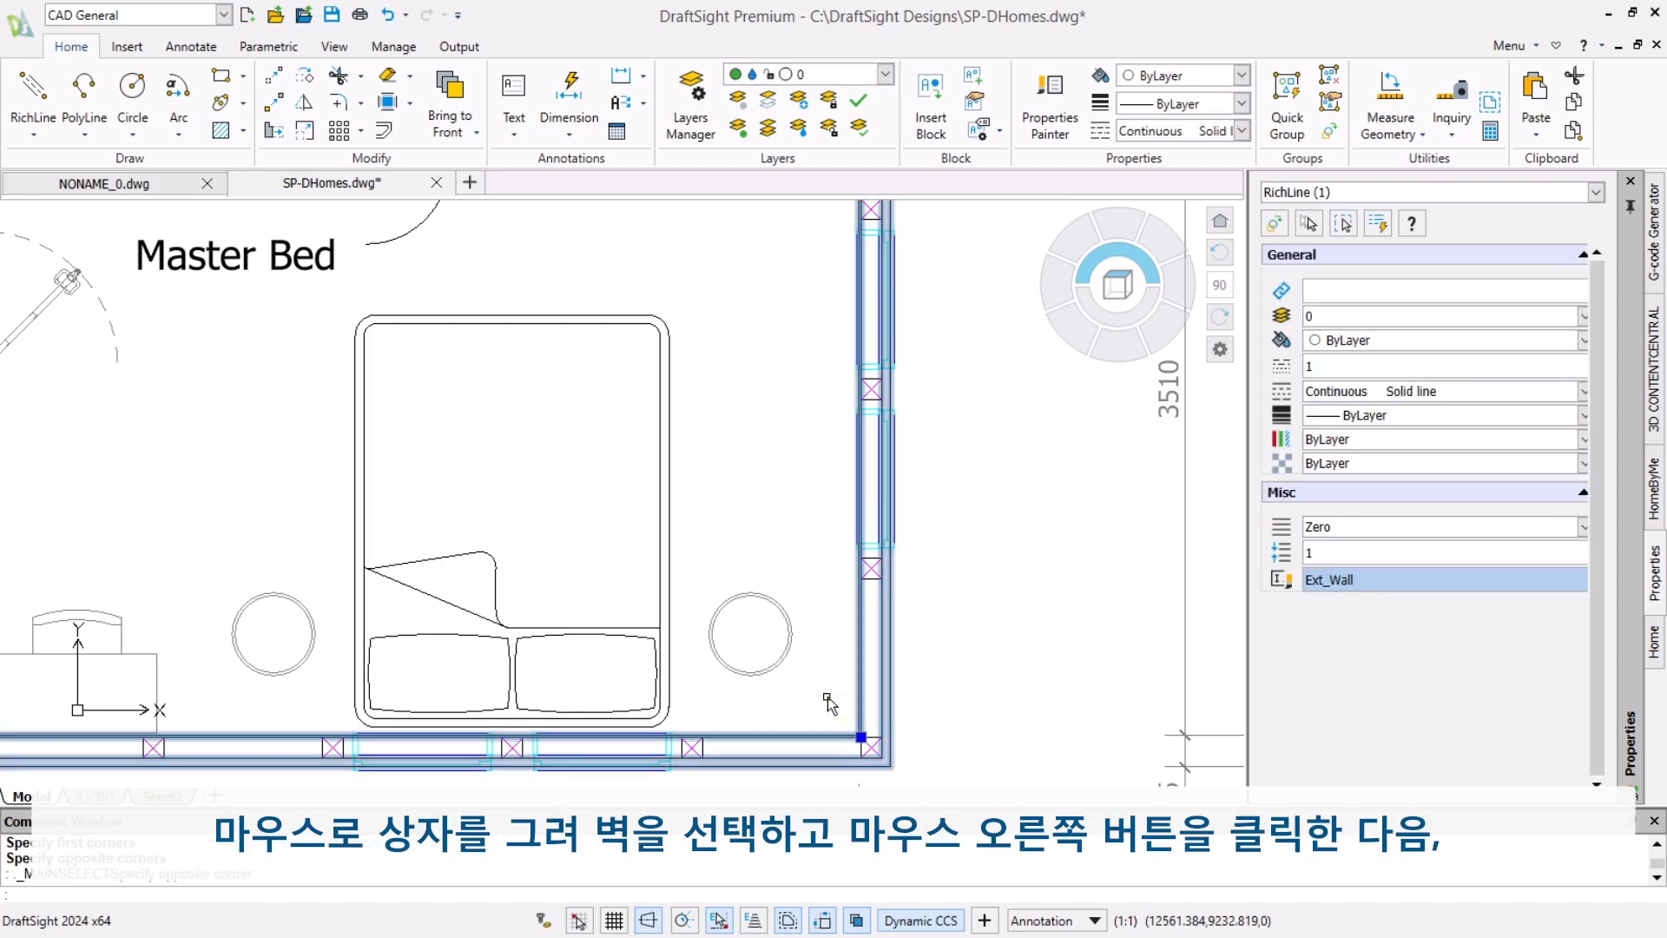
pyautogui.rightClick(884, 676)
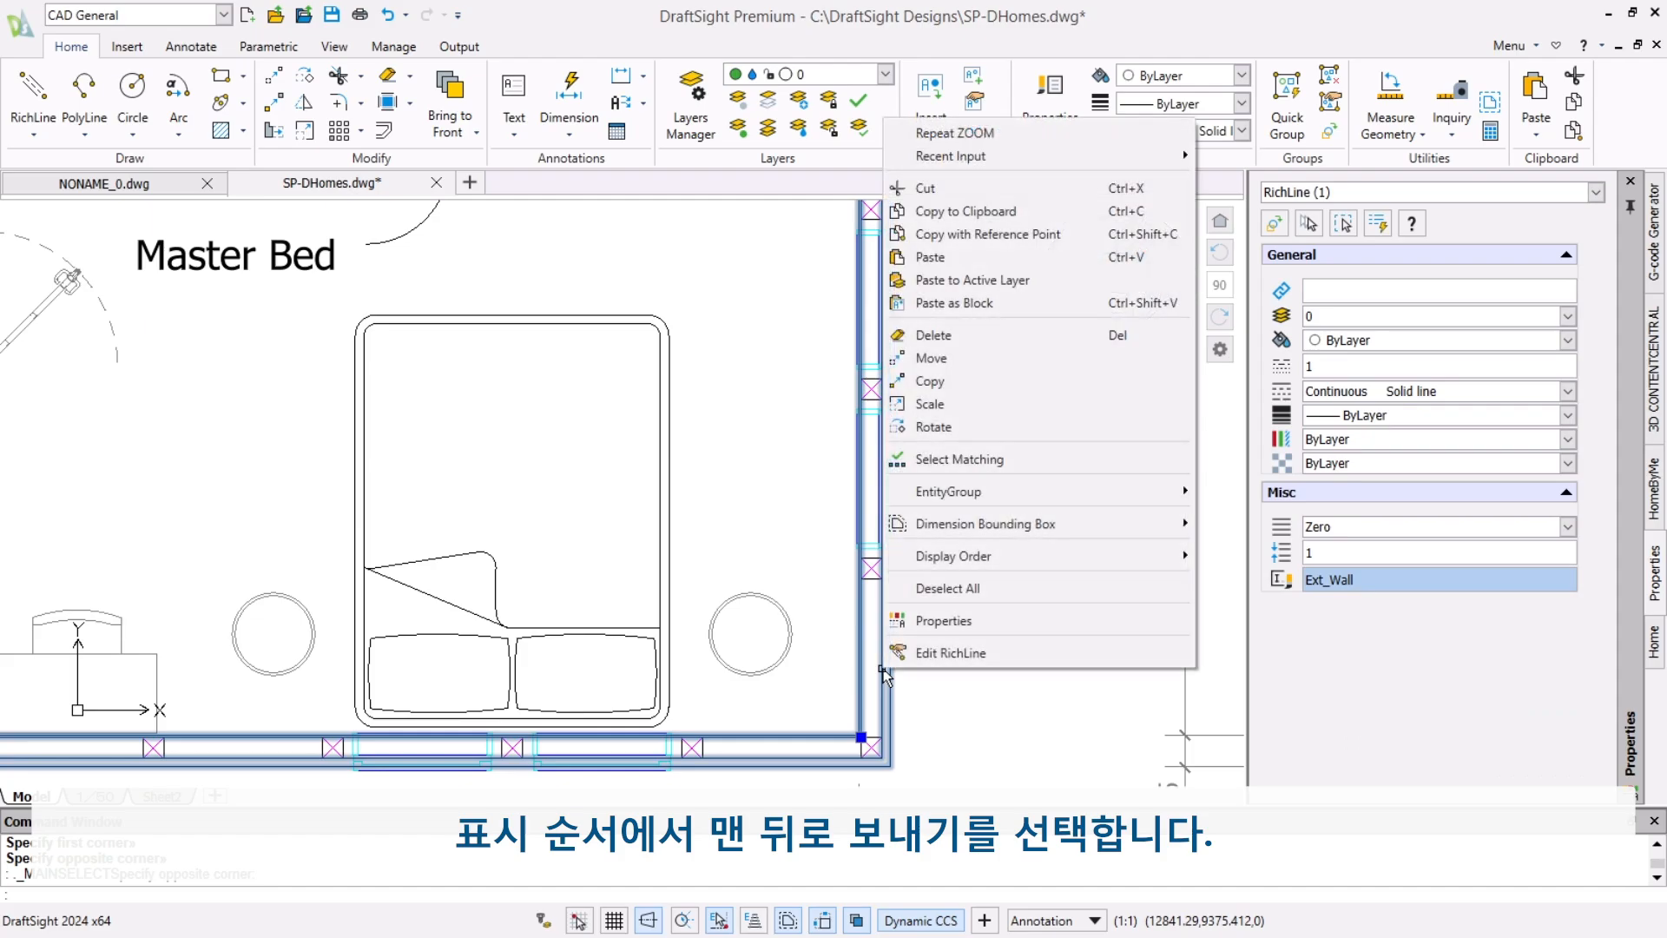
pyautogui.moveTo(1124, 560)
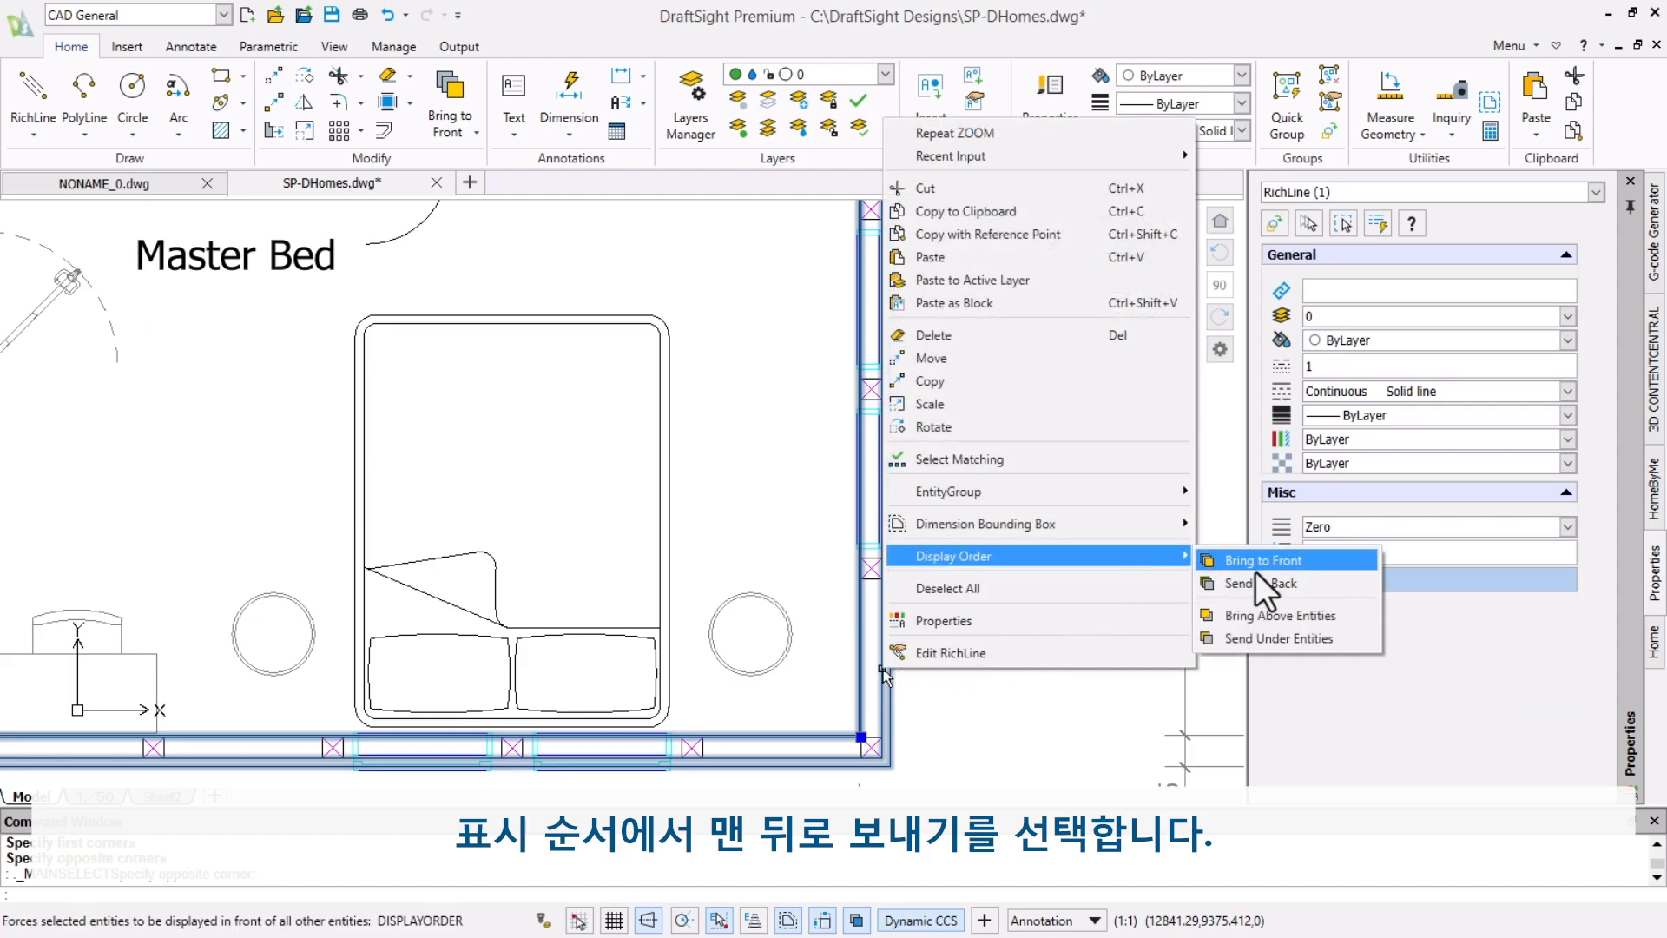
pyautogui.click(1262, 580)
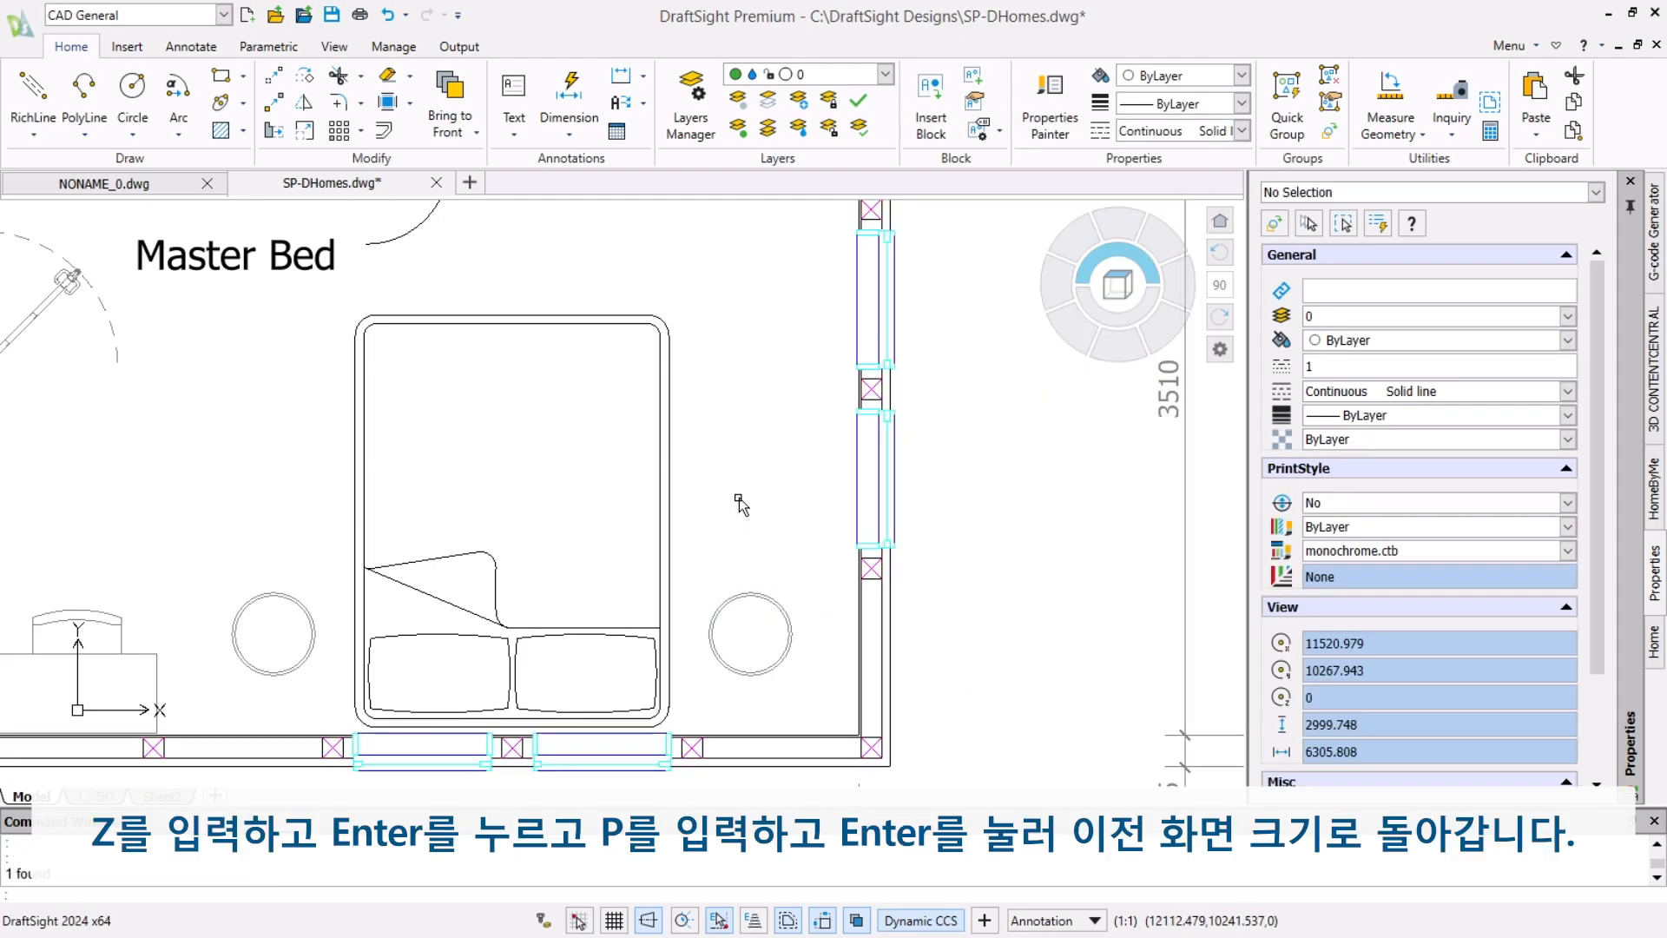
# Step: Start a RichLine for the interior walls between Guest Bed and Master Bed and set its style to INT_WALL
pyautogui.write('z')
pyautogui.press('Return')
pyautogui.write('p')
pyautogui.press('Return')
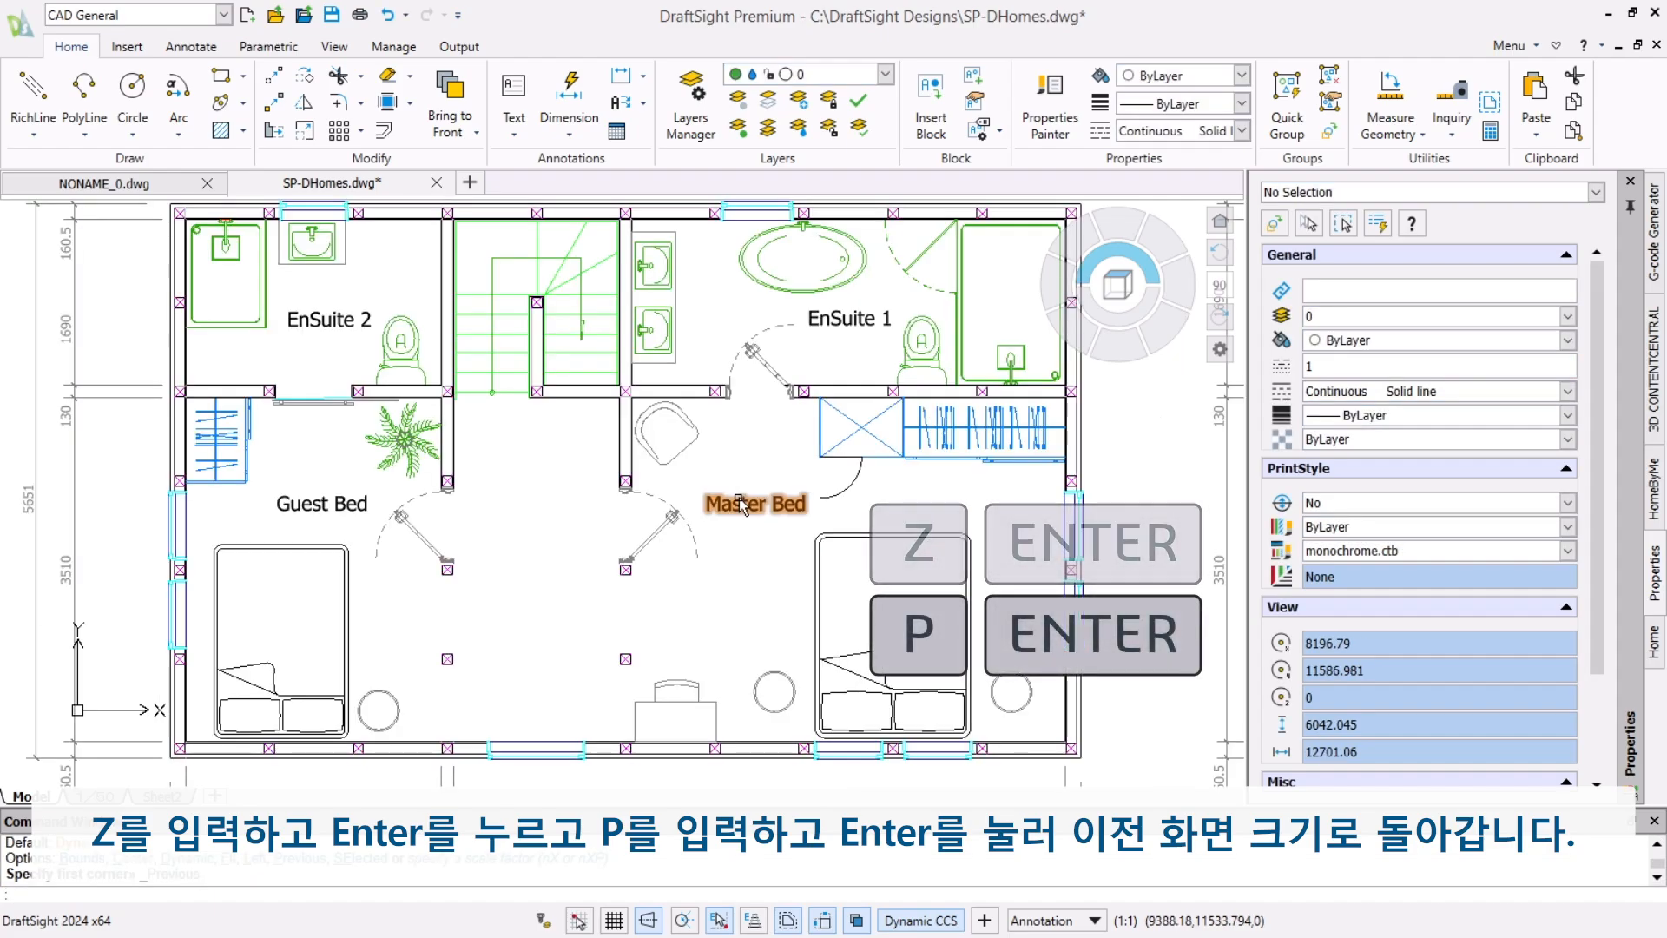
pyautogui.scroll(4, 536, 664)
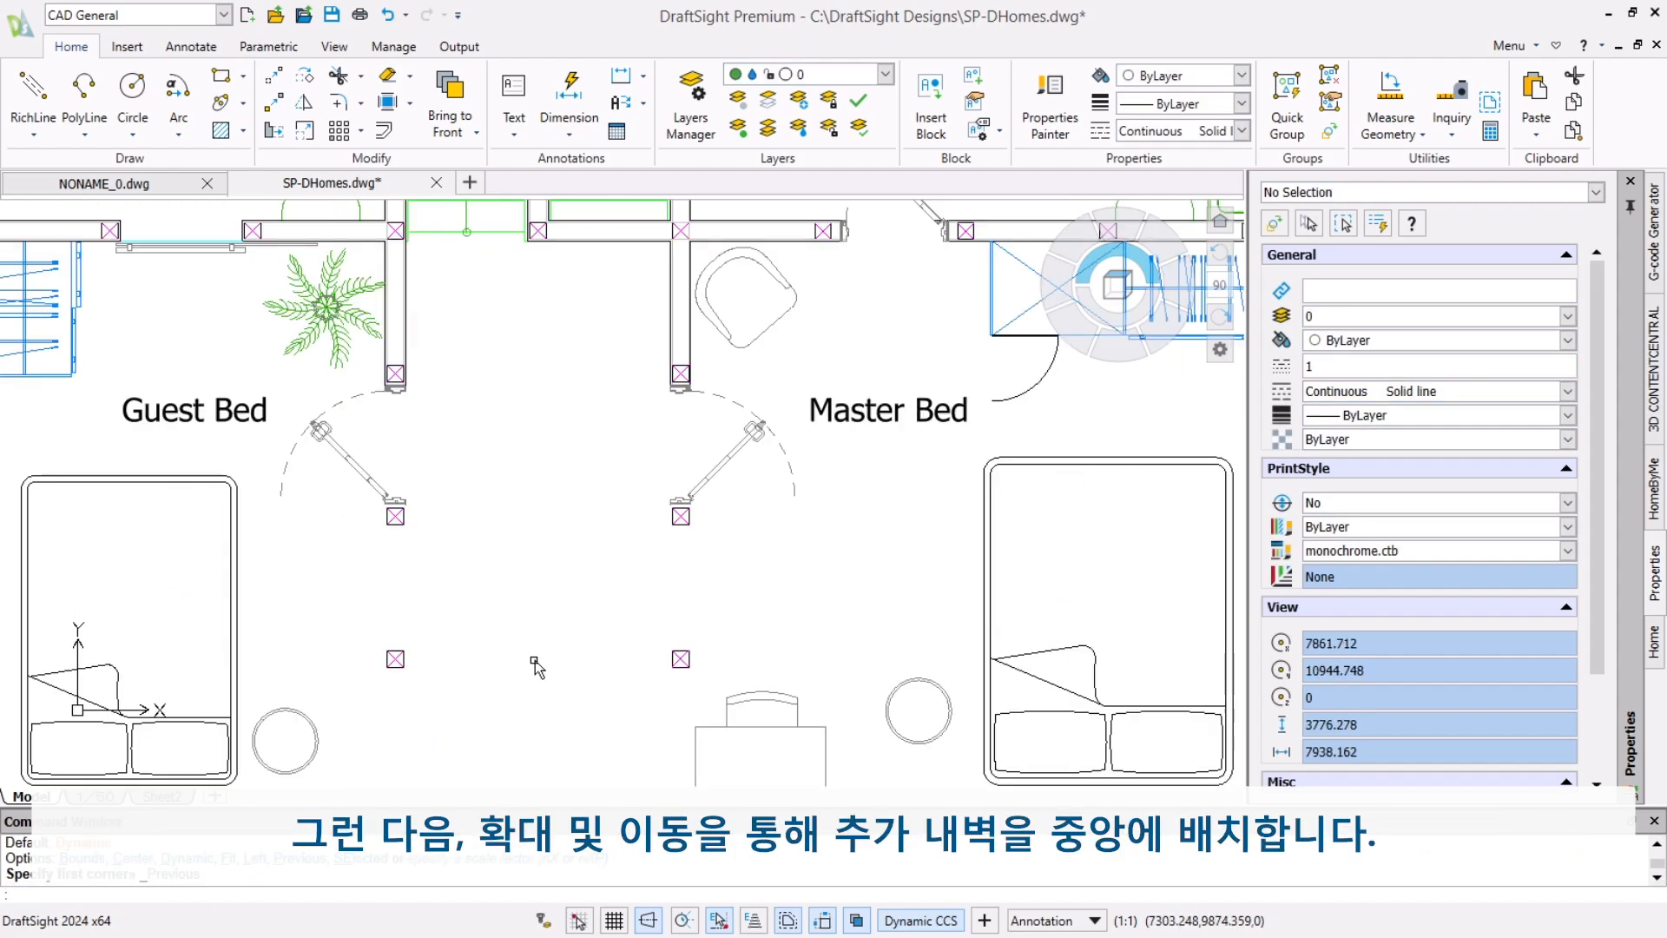
pyautogui.moveTo(539, 671)
pyautogui.mouseDown(button='middle')
pyautogui.moveTo(599, 621)
pyautogui.moveTo(692, 489)
pyautogui.mouseUp(button='middle')
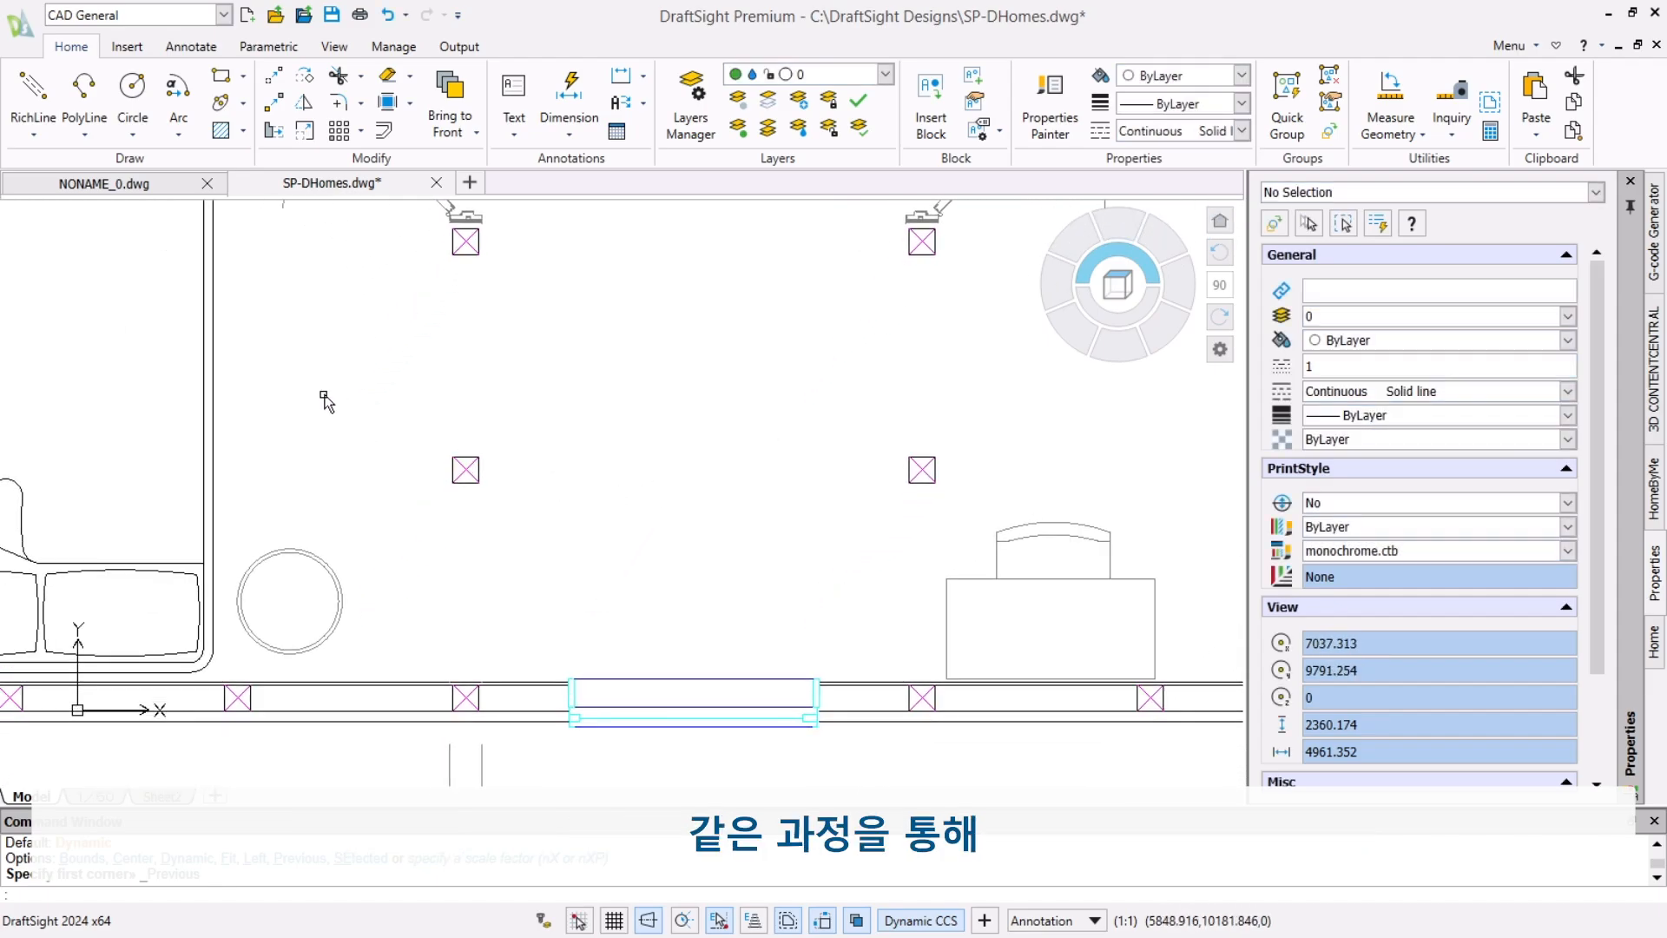
pyautogui.click(33, 90)
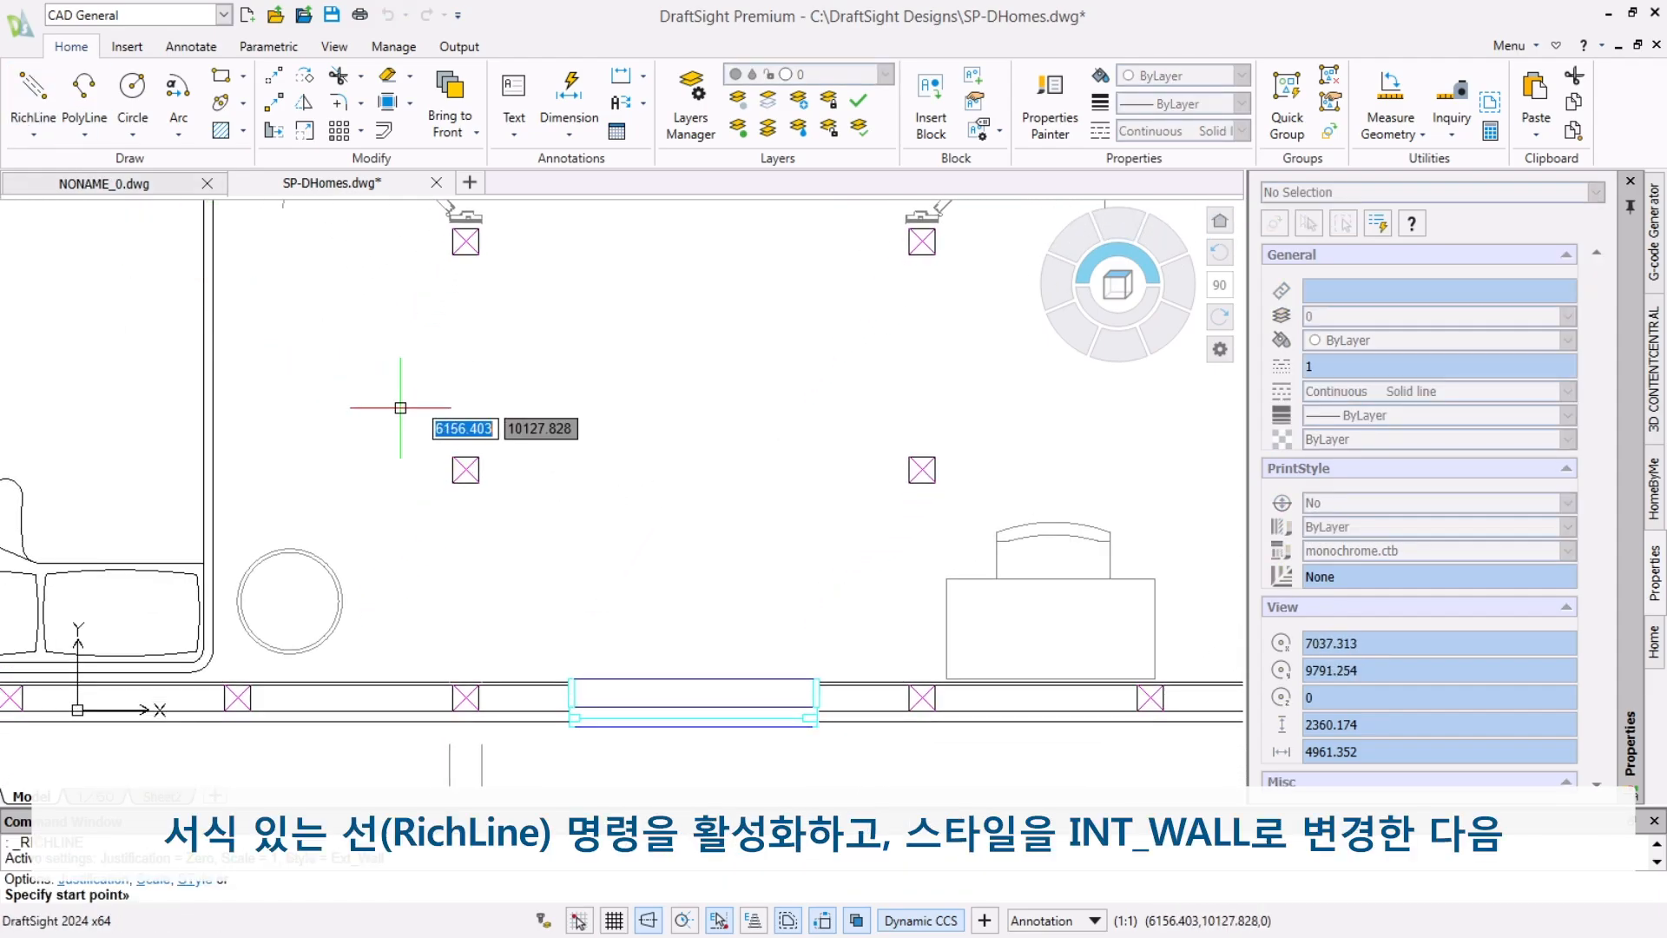
pyautogui.write('ST')
pyautogui.press('Return')
pyautogui.write('INT_WALL')
pyautogui.press('Return')
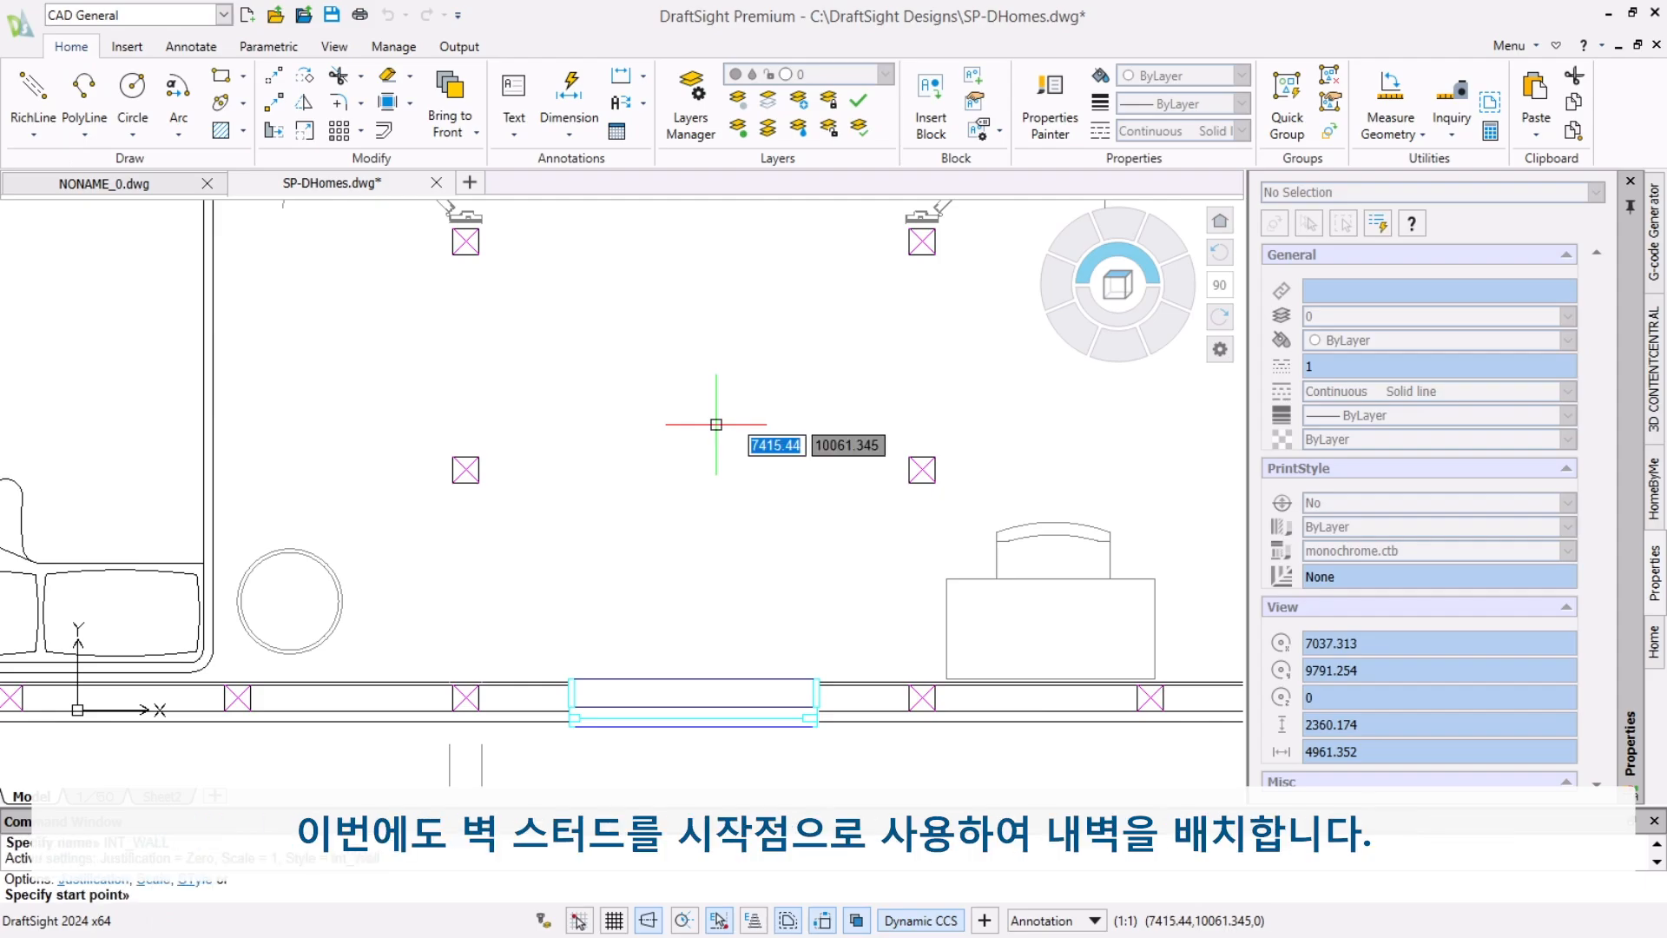
# Step: Draw the Guest Bed interior wall from the inner right corner of the exterior-wall stud, ending perpendicular to the door frame
pyautogui.click(478, 685)
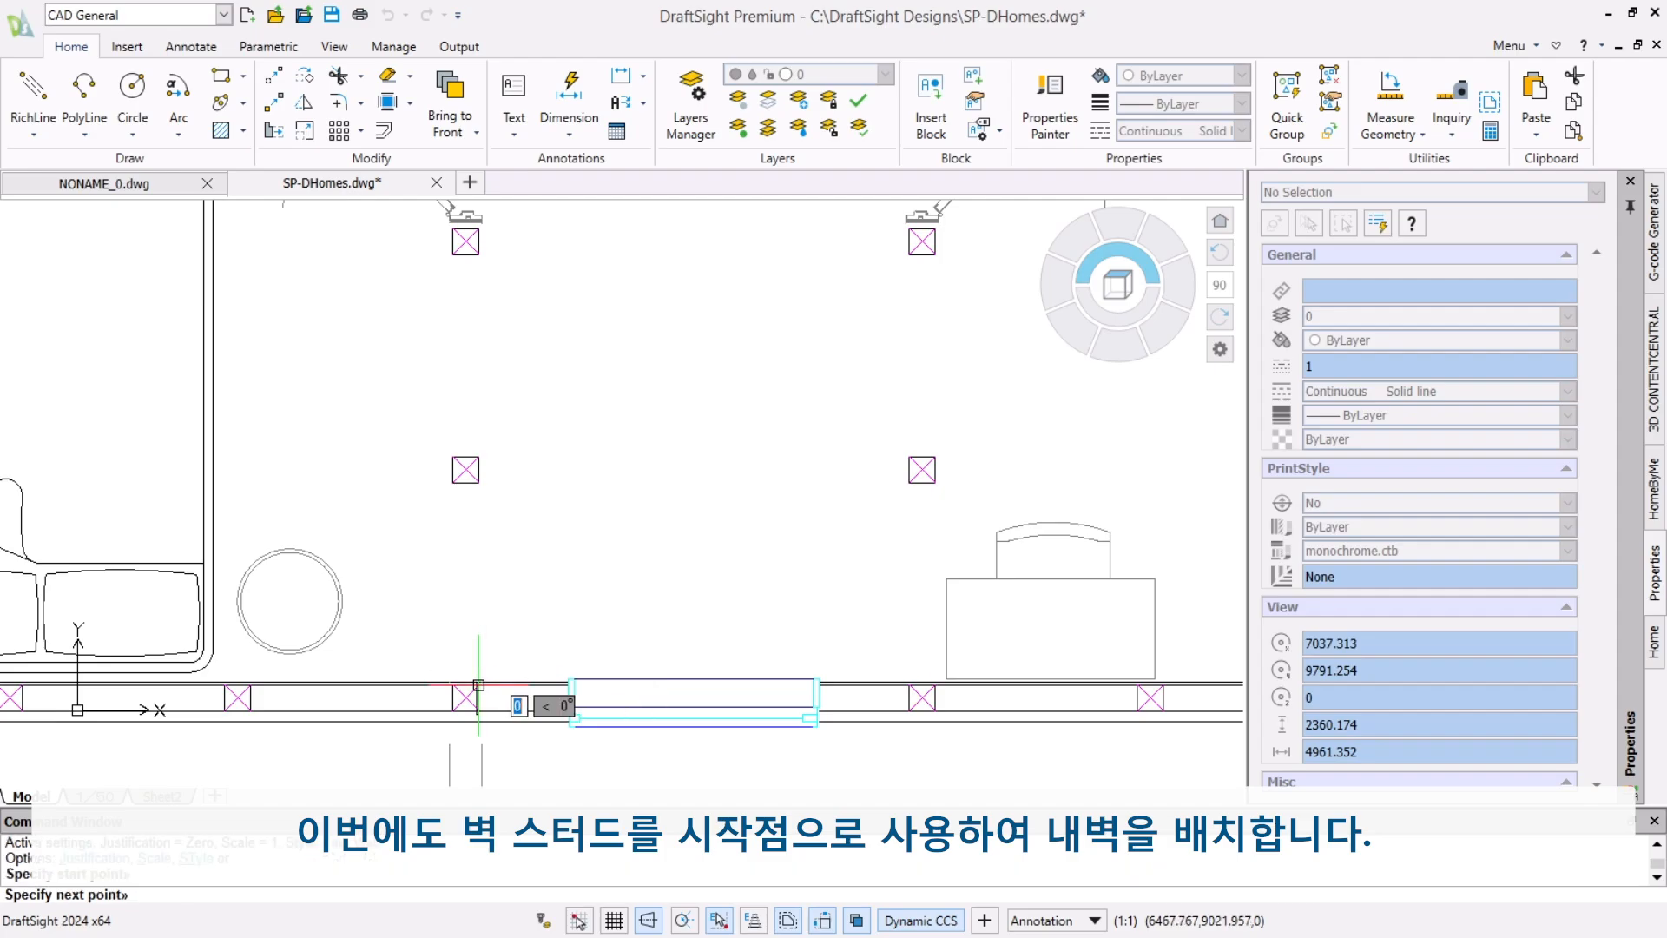
pyautogui.keyDown('shift'); pyautogui.rightClick(498, 258); pyautogui.keyUp('shift')
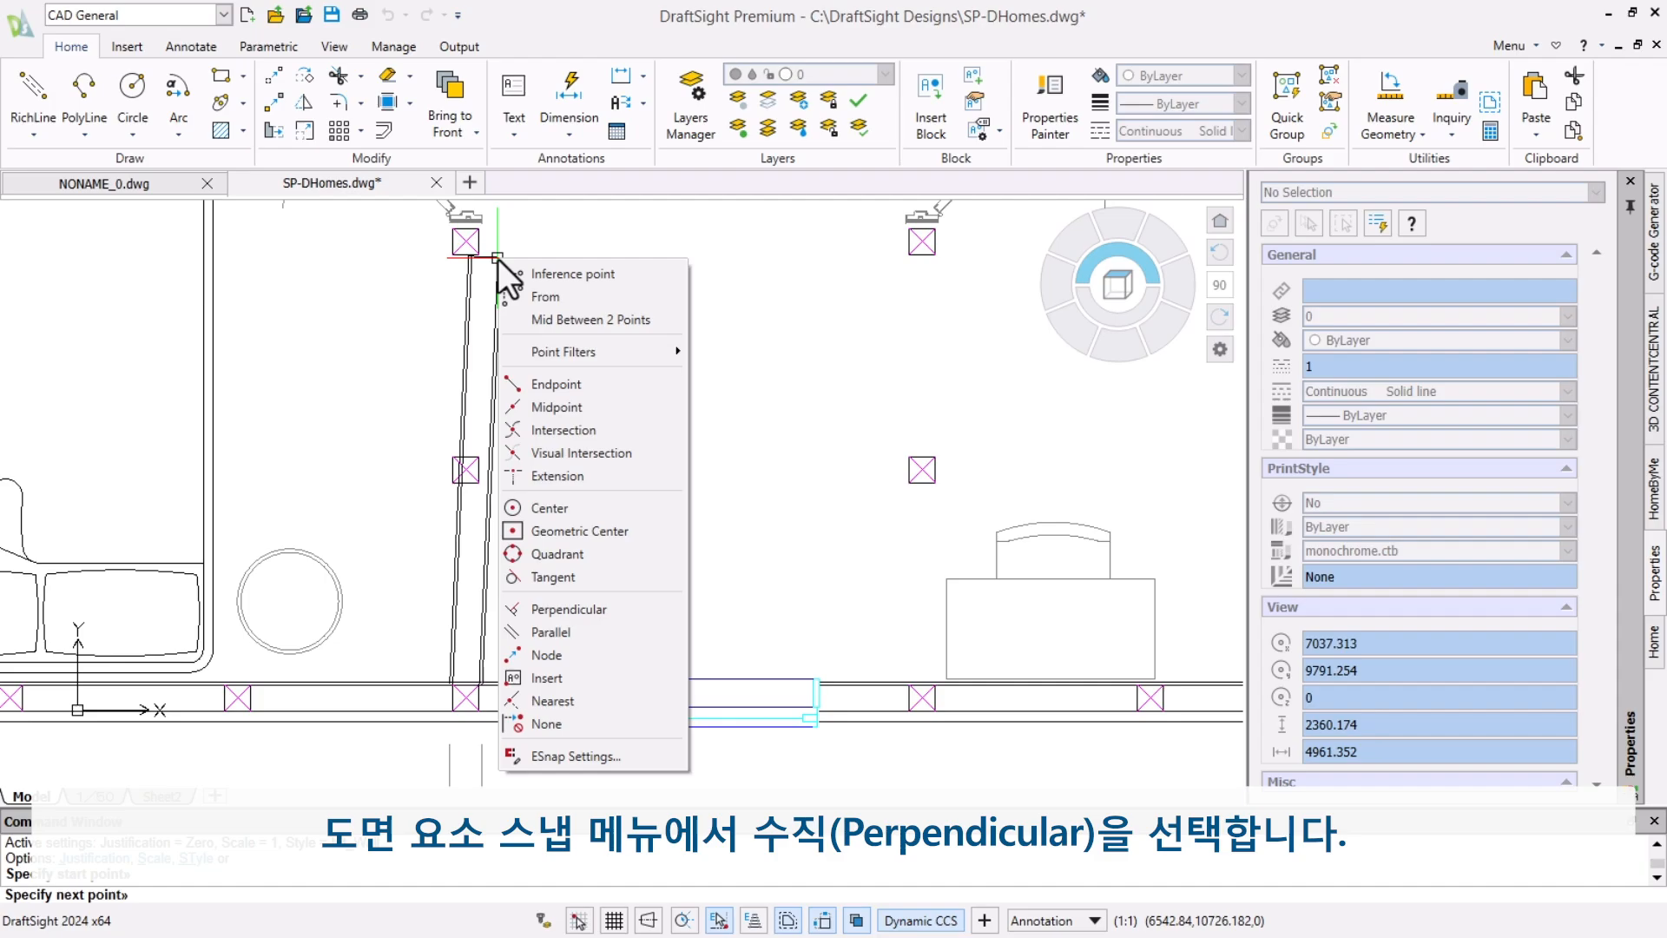
pyautogui.click(563, 607)
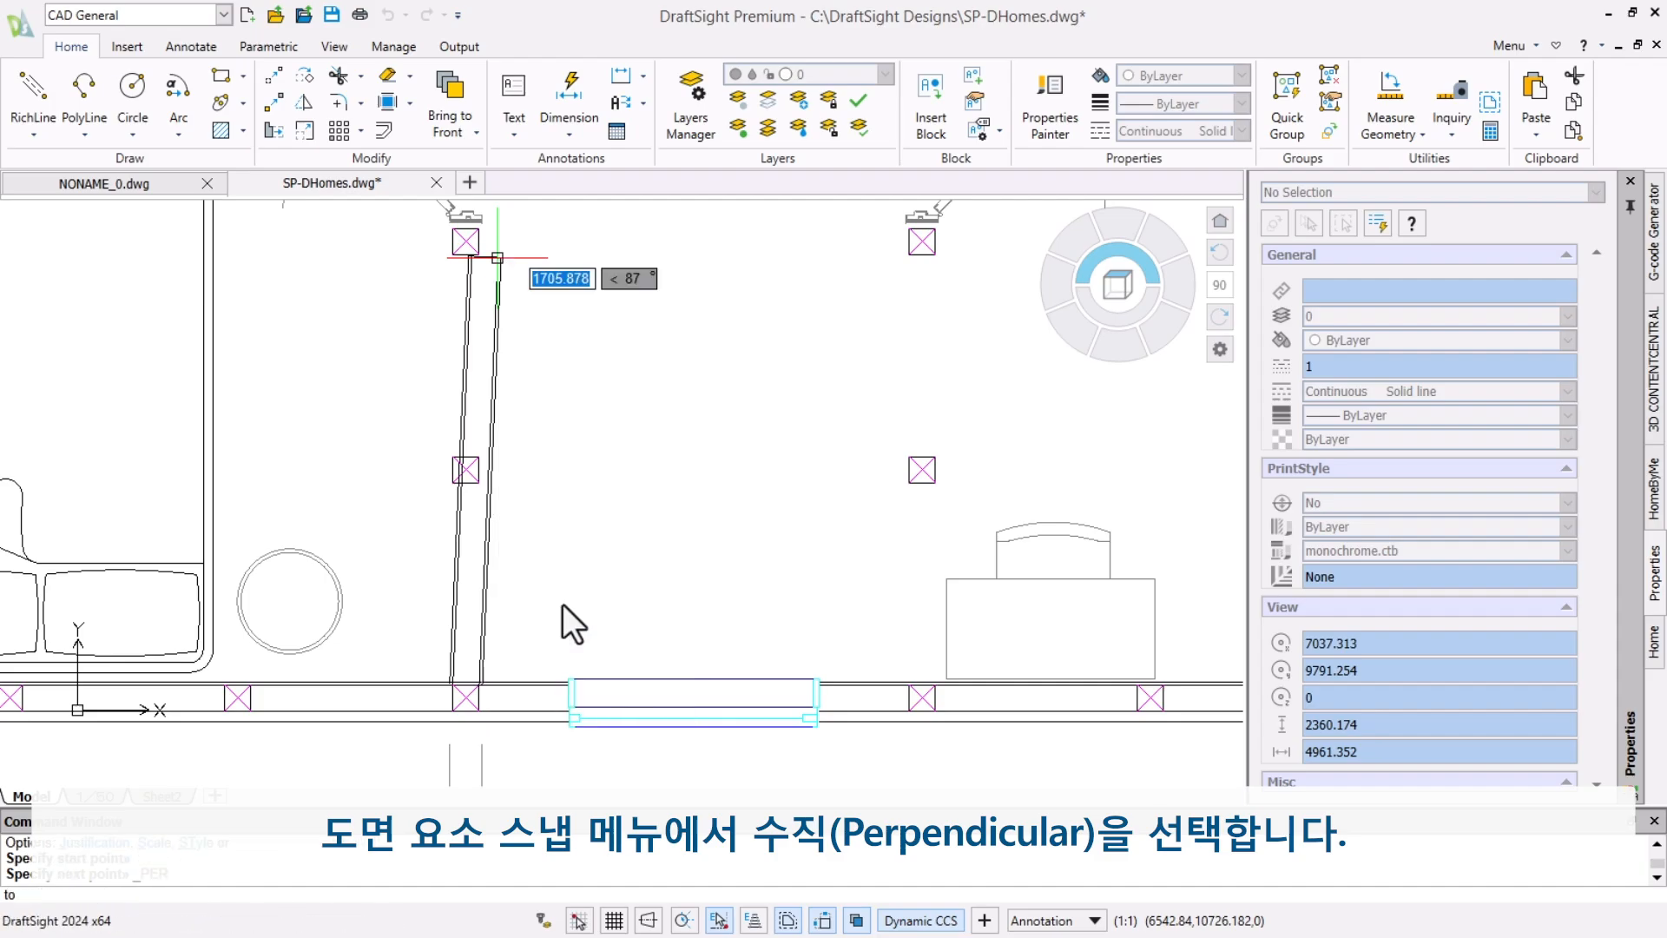
pyautogui.scroll(5, 521, 261)
pyautogui.click(369, 278)
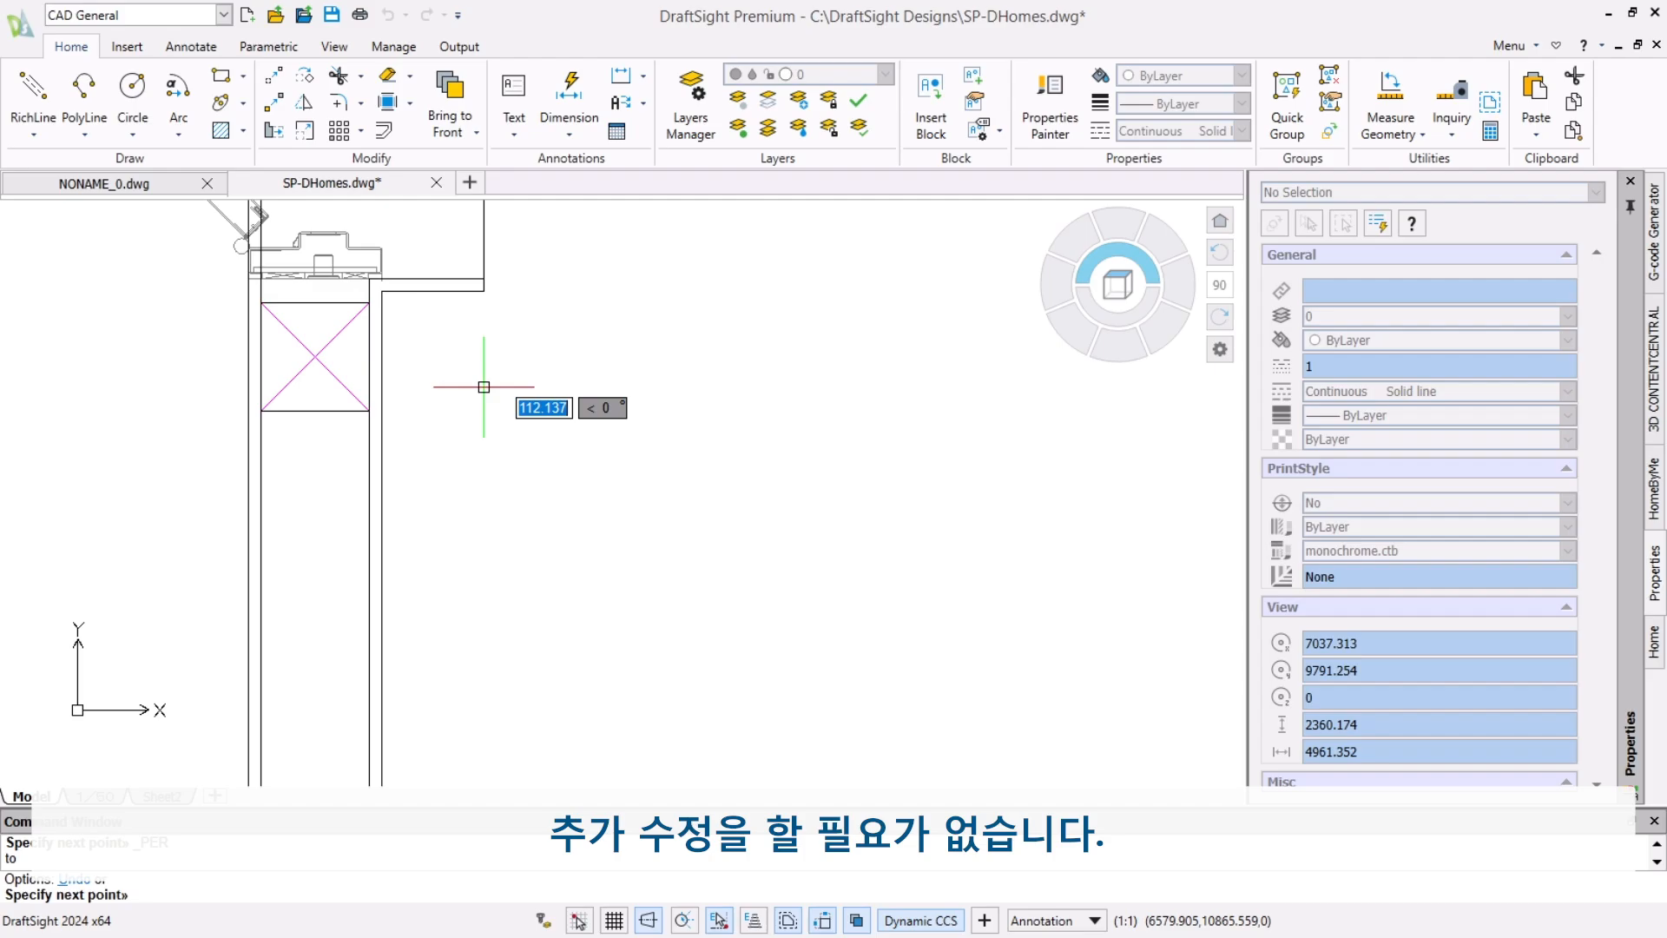
pyautogui.press('Escape')
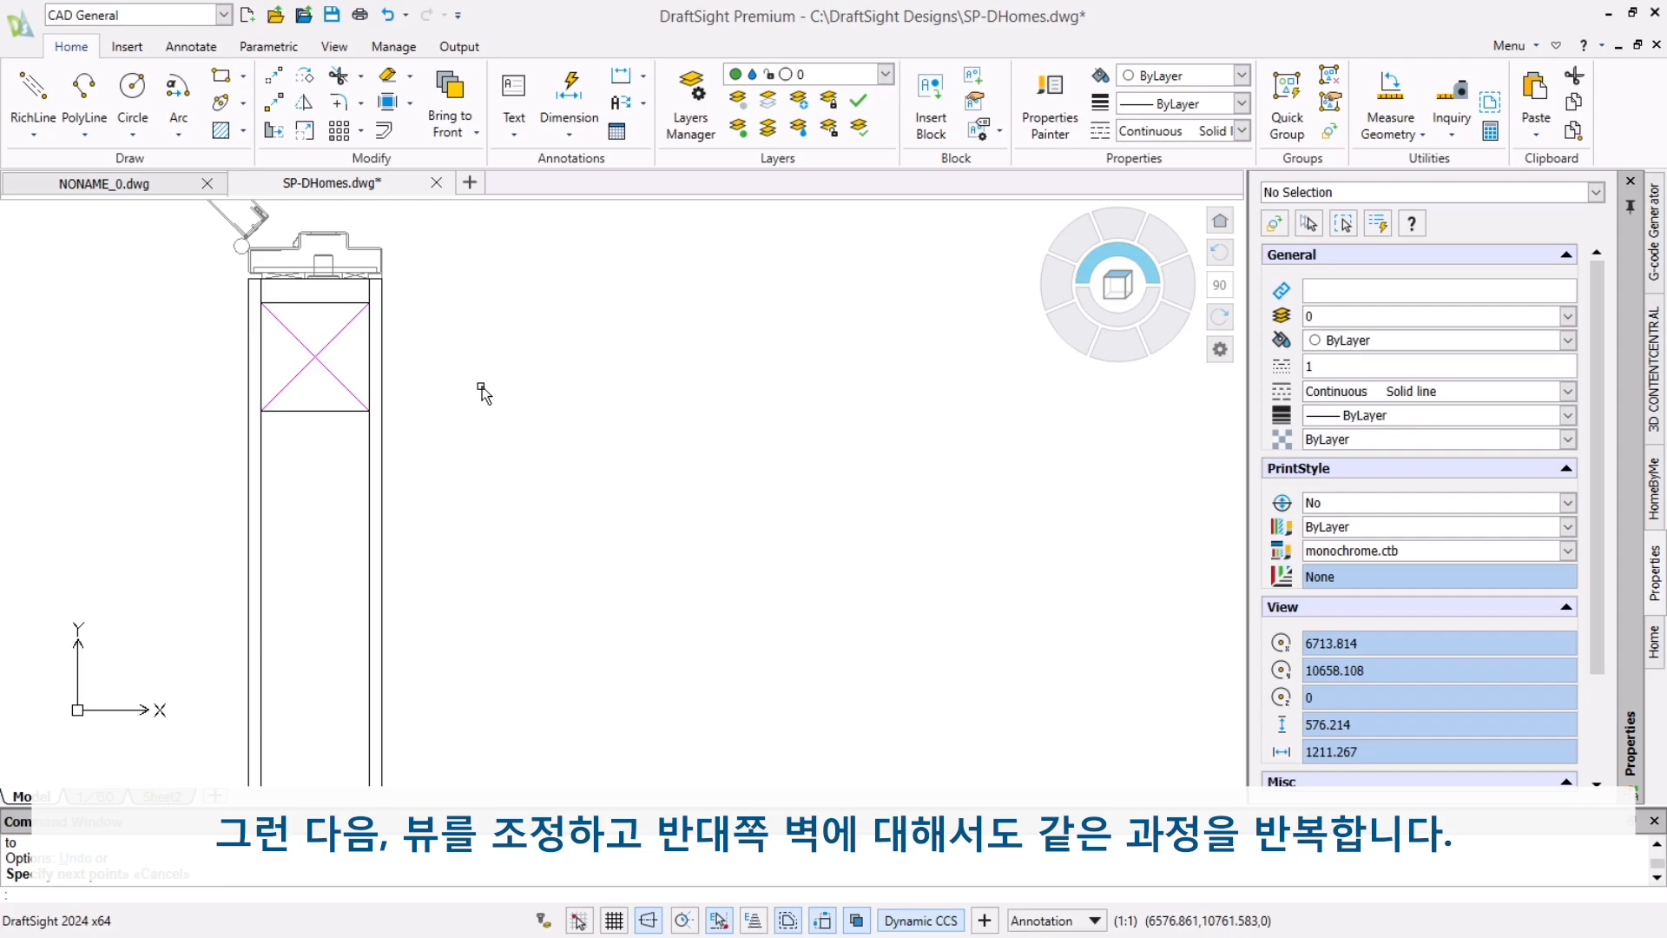
# Step: Draw the matching INT_WALL RichLine on the Master Bed side, from the exterior-wall stud's inner right corner perpendicular to the door frame
pyautogui.scroll(-4, 666, 469)
pyautogui.moveTo(745, 530)
pyautogui.mouseDown(button='middle')
pyautogui.moveTo(673, 521)
pyautogui.moveTo(603, 479)
pyautogui.mouseUp(button='middle')
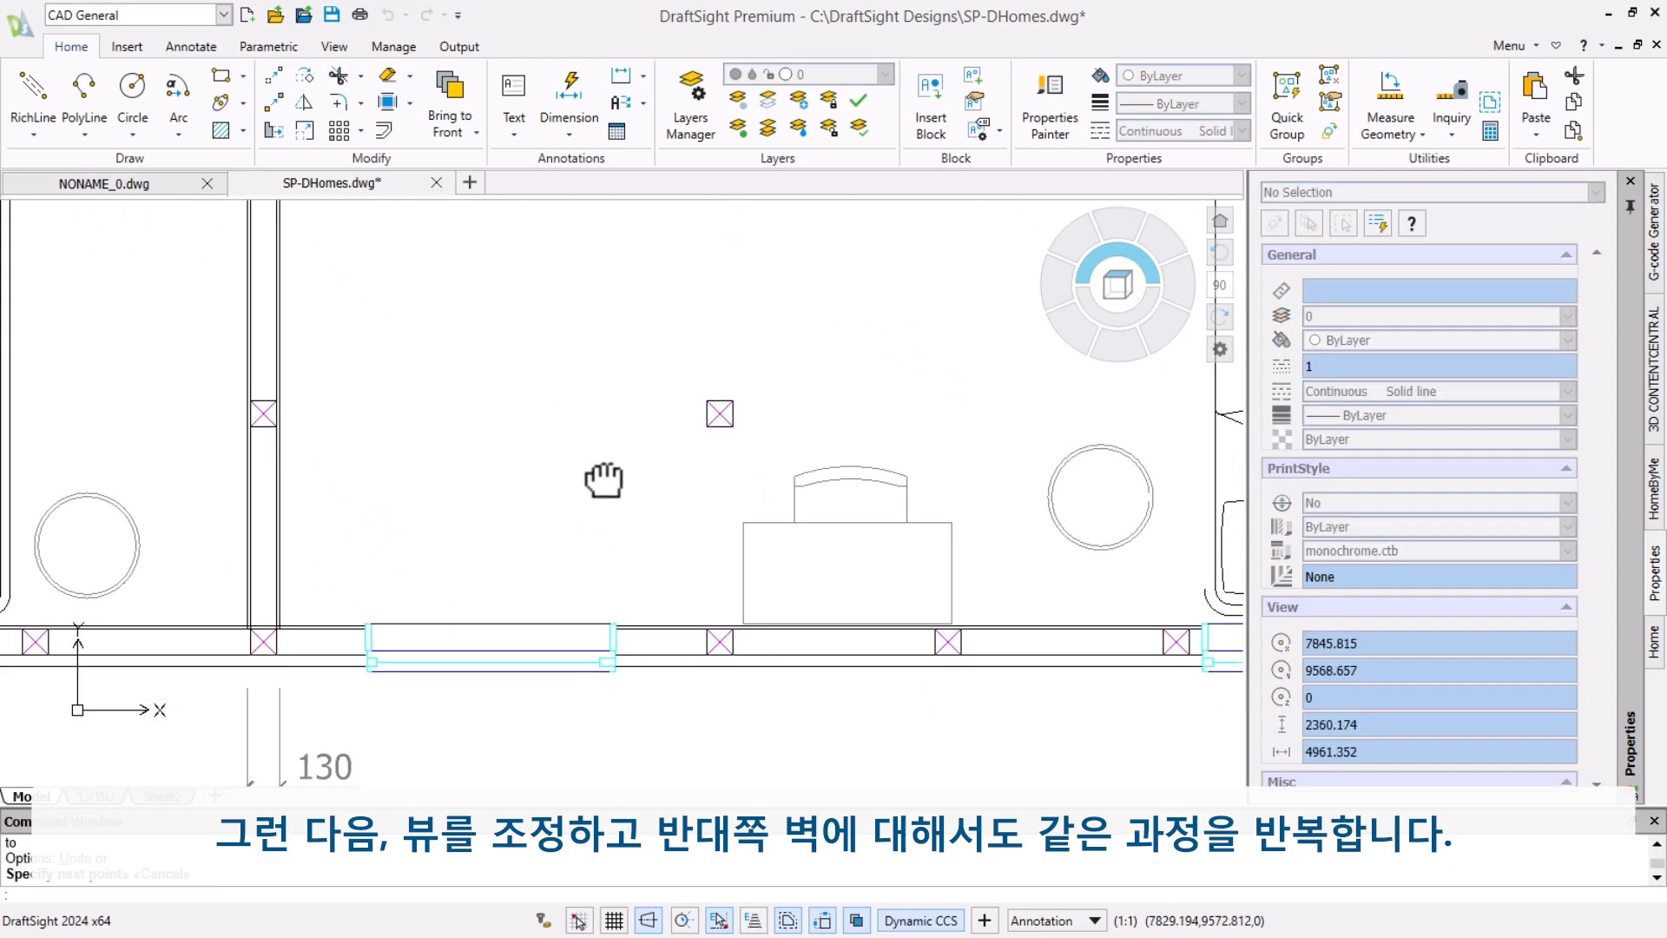
pyautogui.click(25, 85)
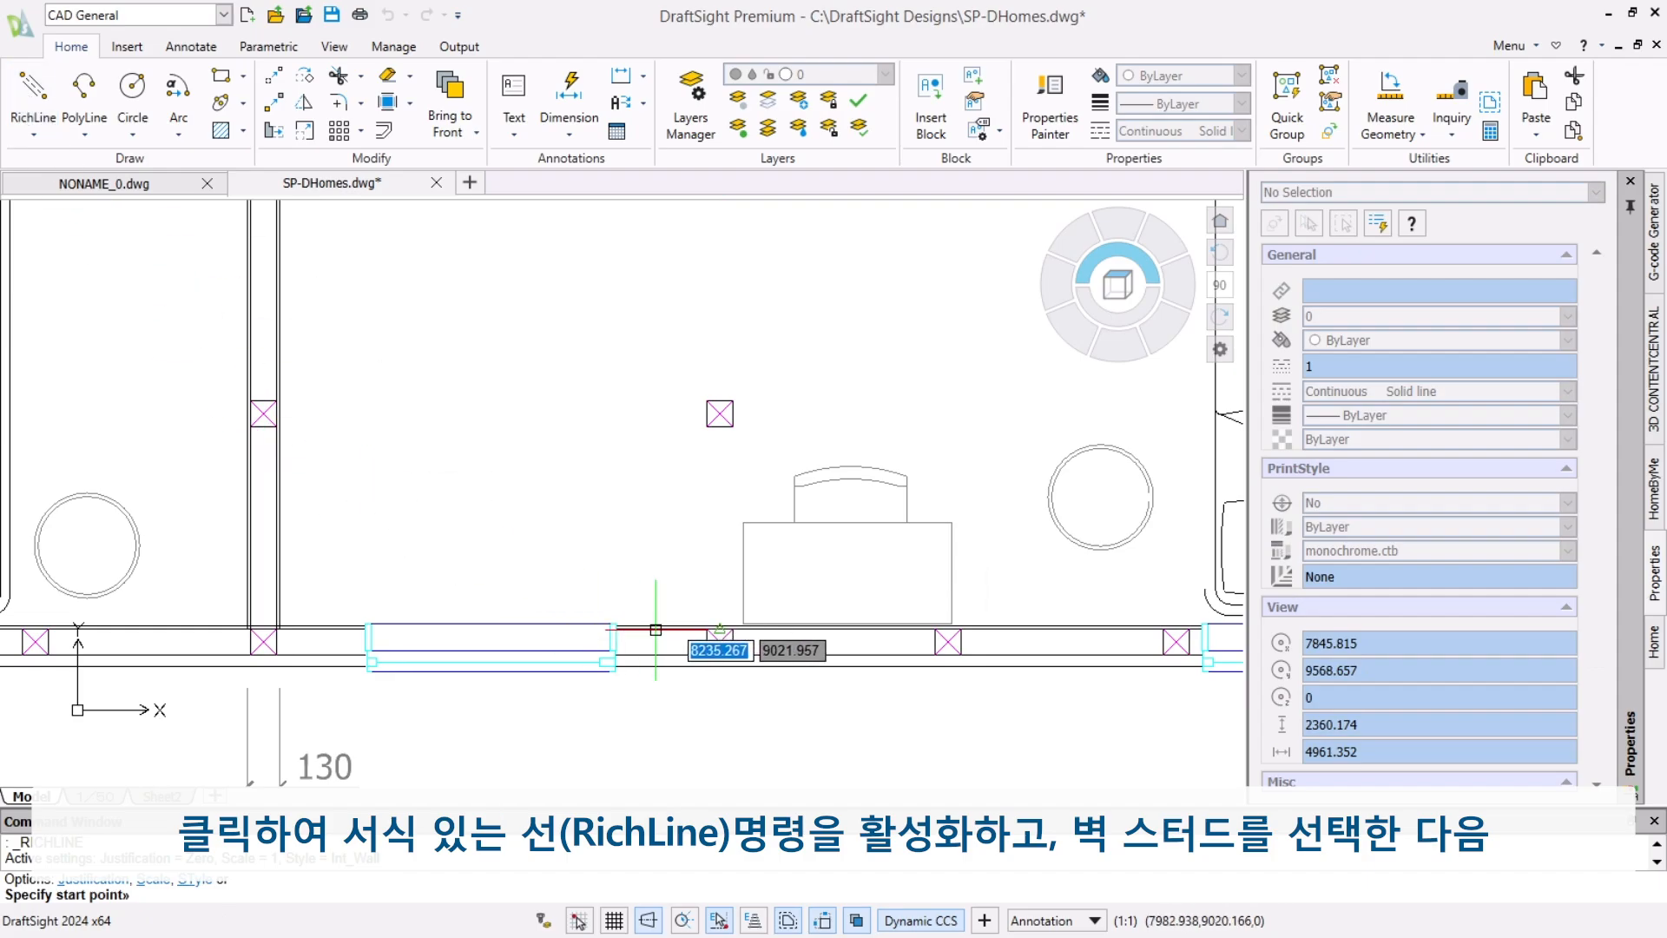
pyautogui.click(761, 651)
pyautogui.moveTo(759, 275); pyautogui.dragTo(587, 495, button='middle')
pyautogui.scroll(3, 692, 446)
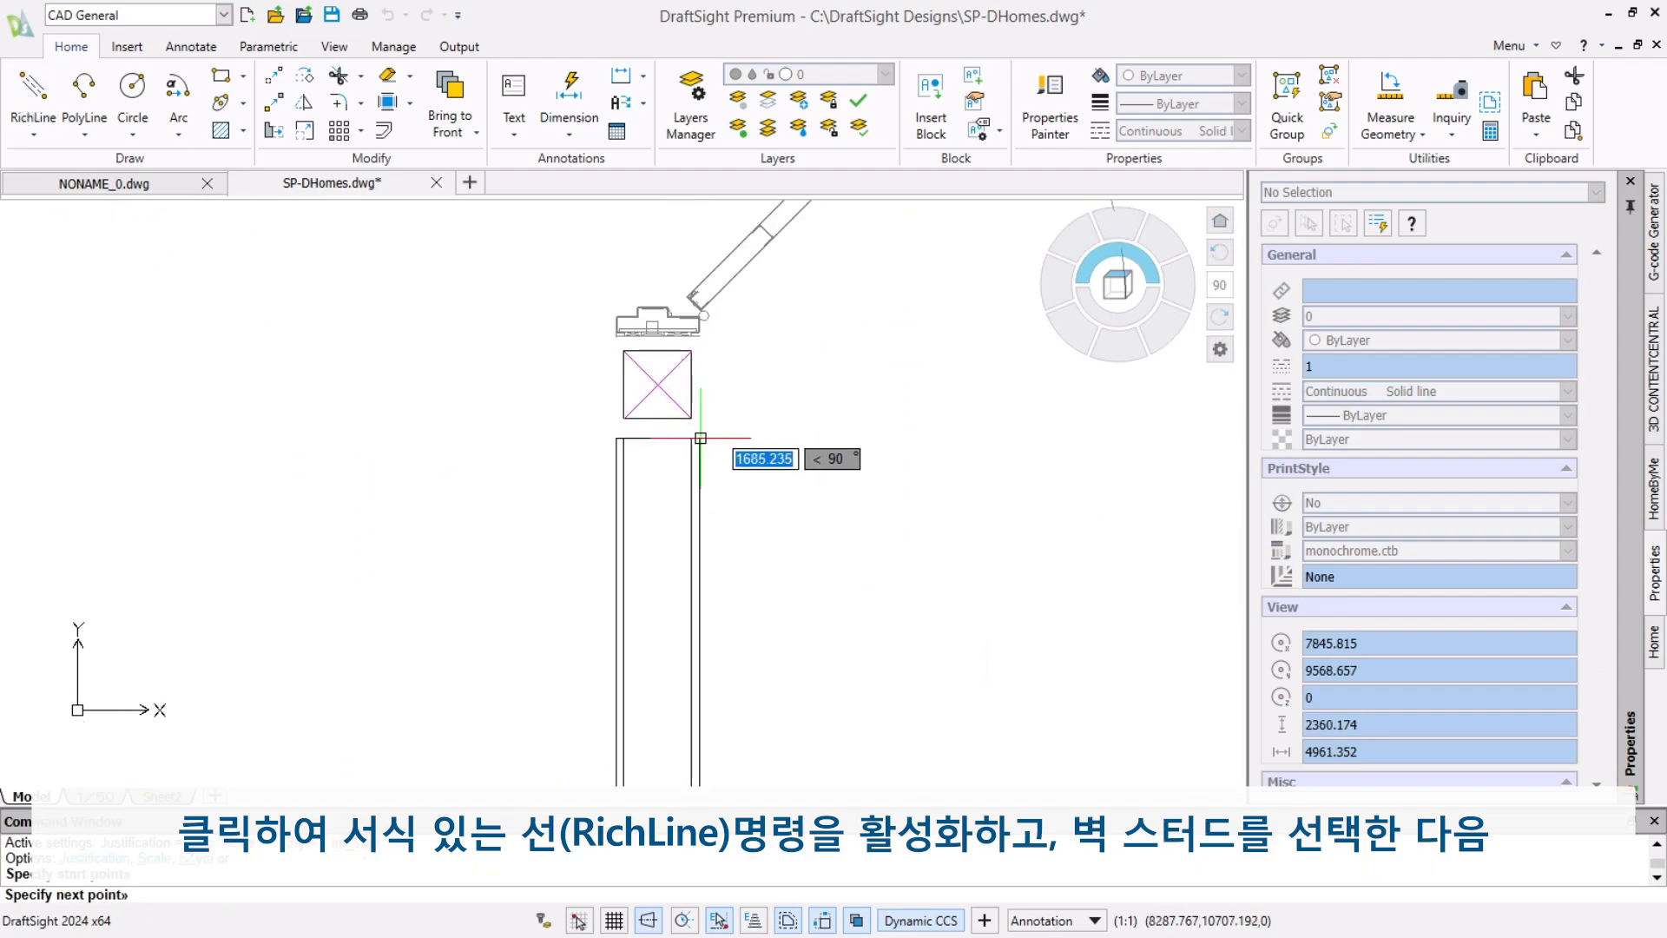
pyautogui.keyDown('shift'); pyautogui.rightClick(701, 435); pyautogui.keyUp('shift')
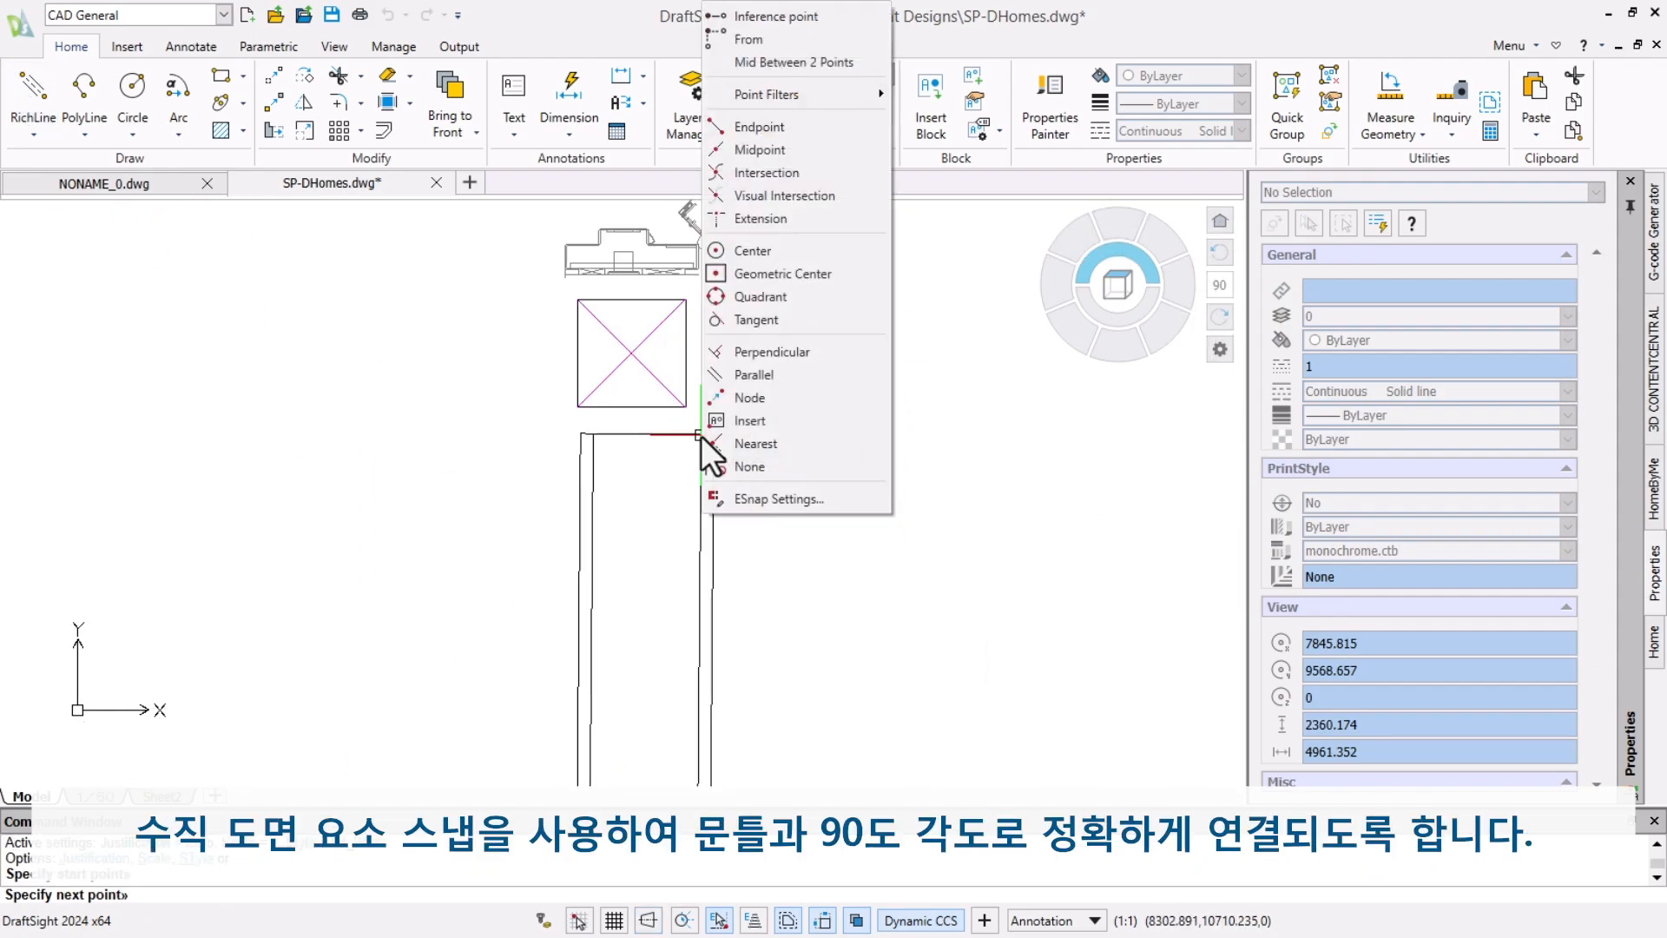
pyautogui.click(757, 352)
pyautogui.click(686, 275)
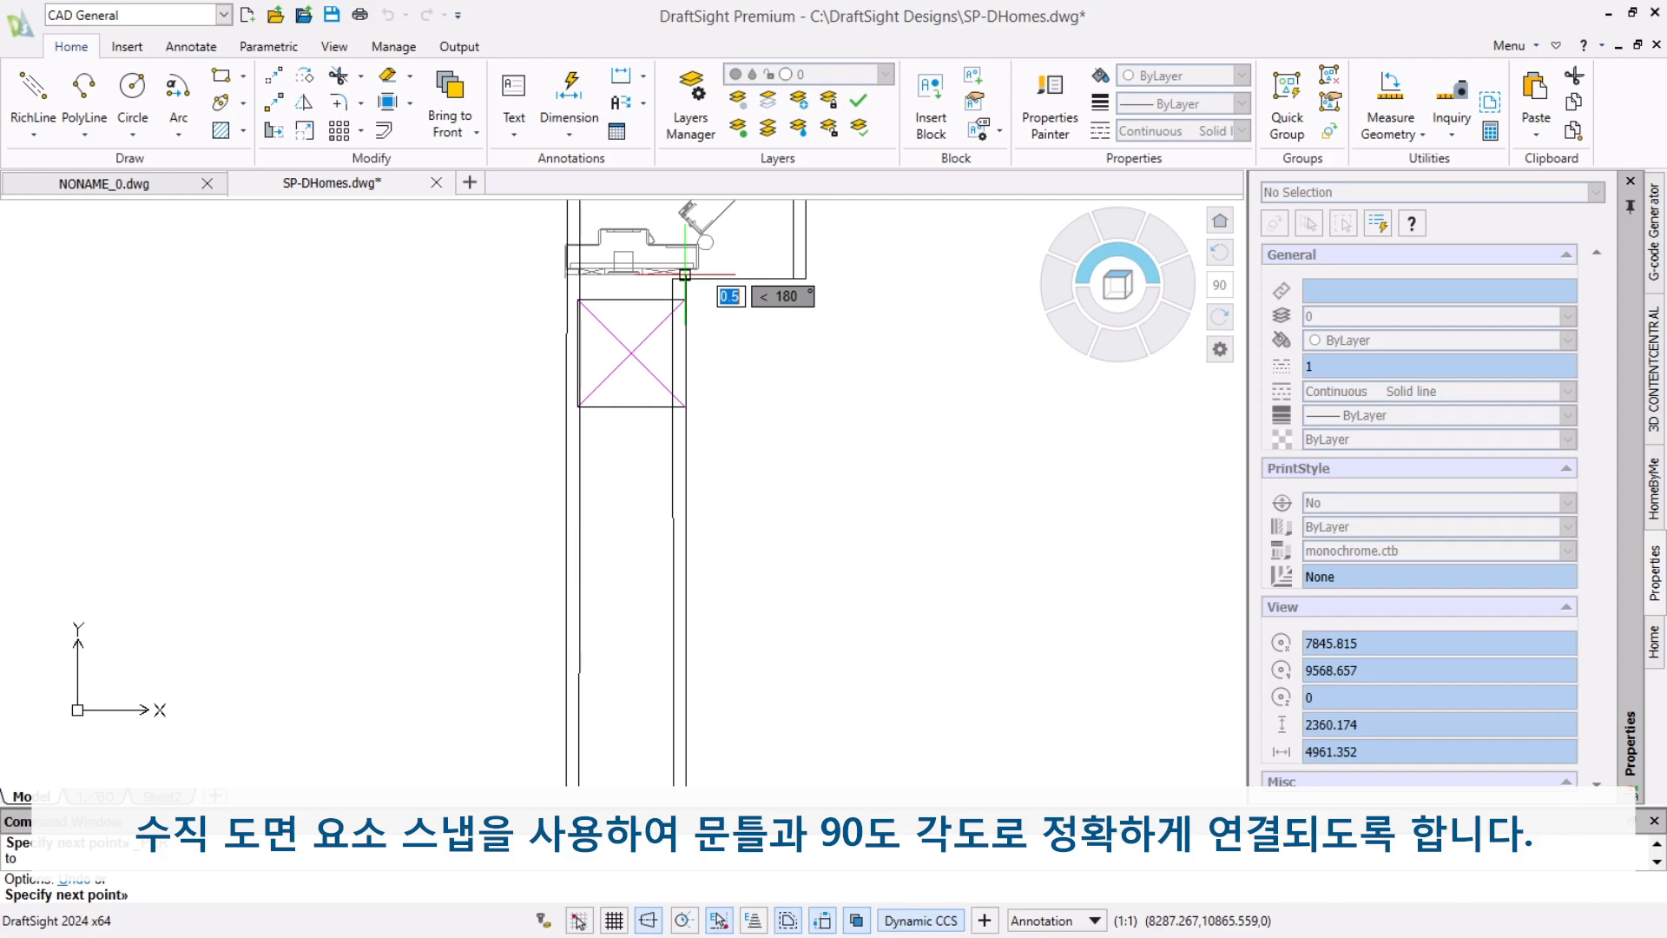
pyautogui.press('Escape')
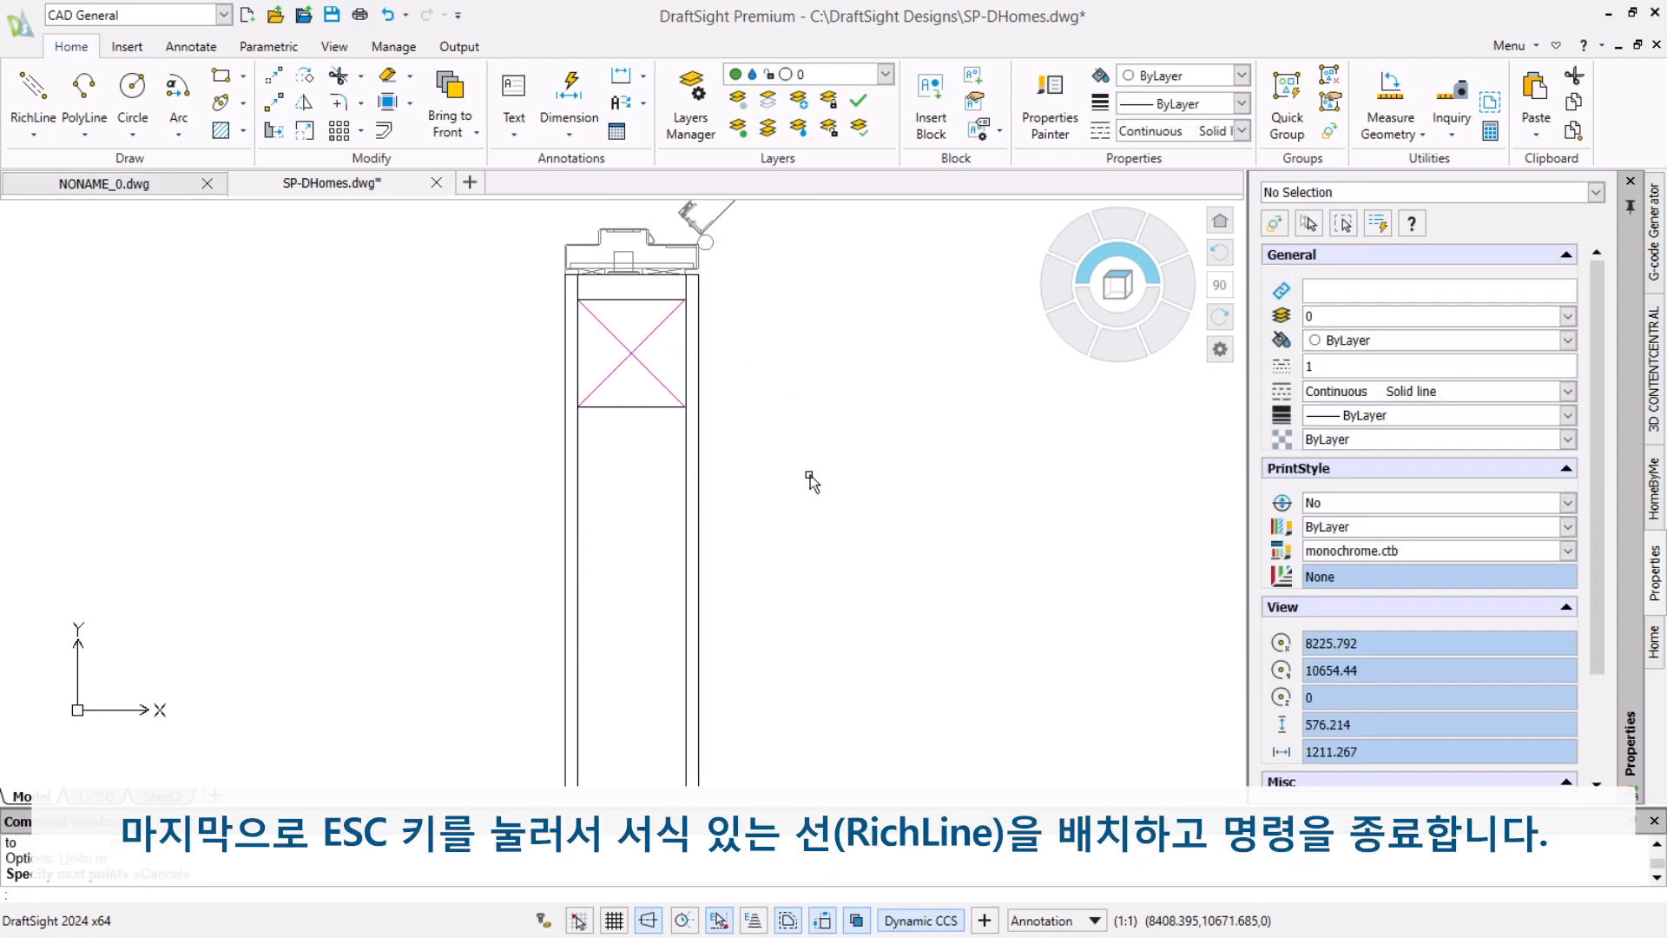
pyautogui.scroll(-8, 812, 482)
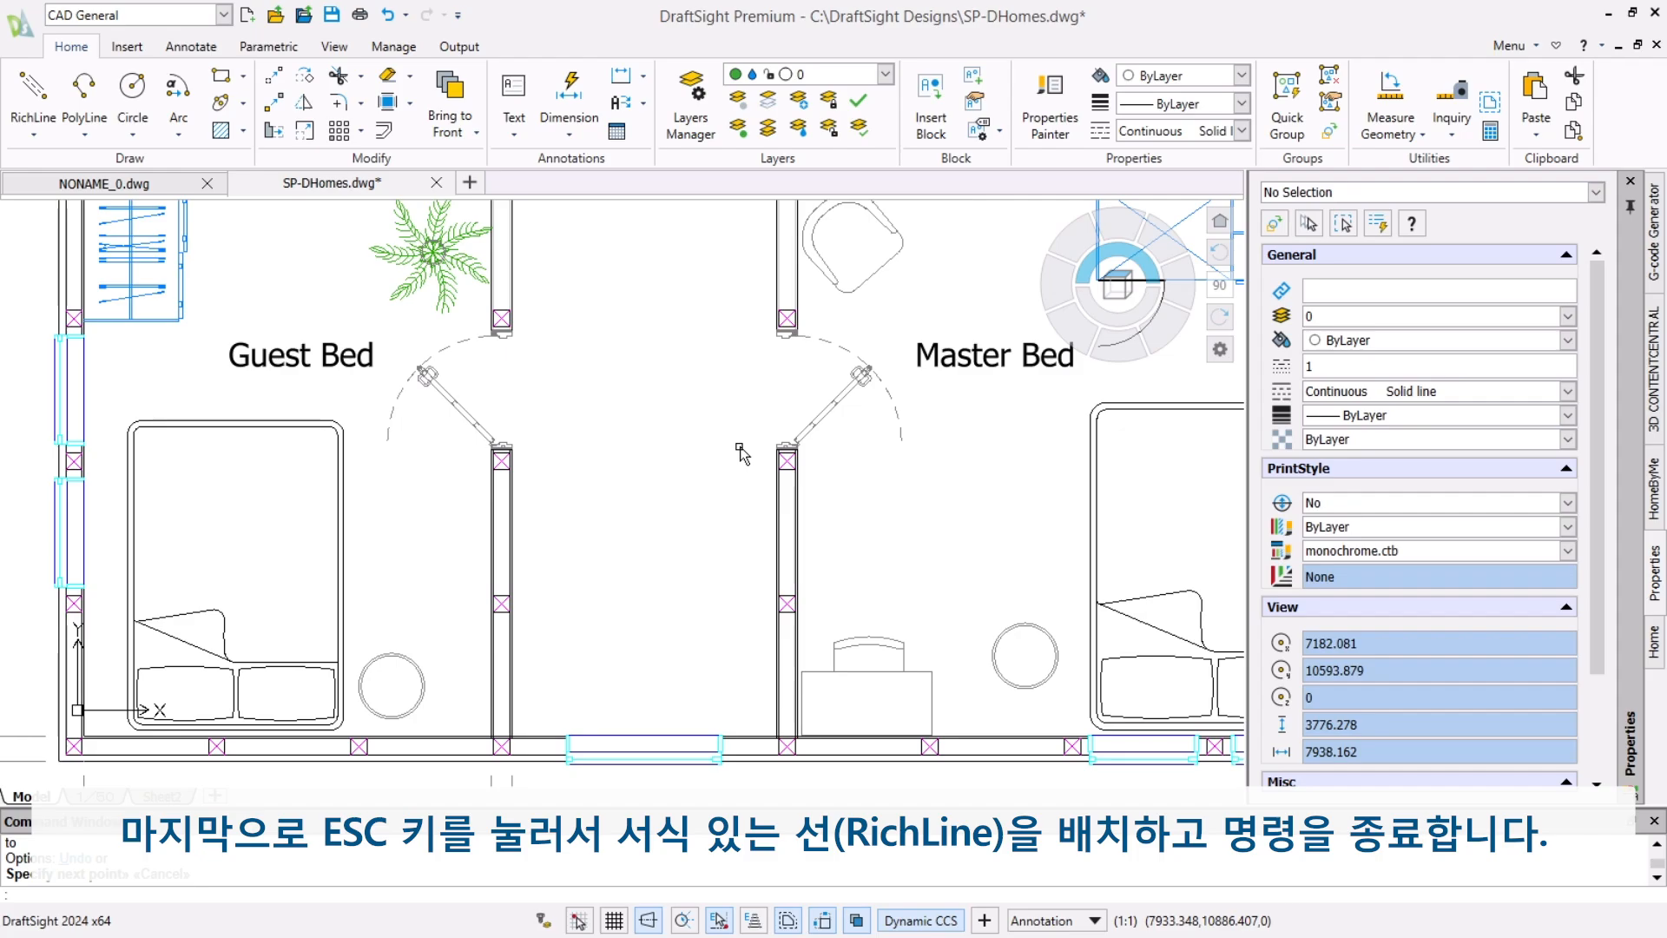
pyautogui.scroll(-5, 674, 395)
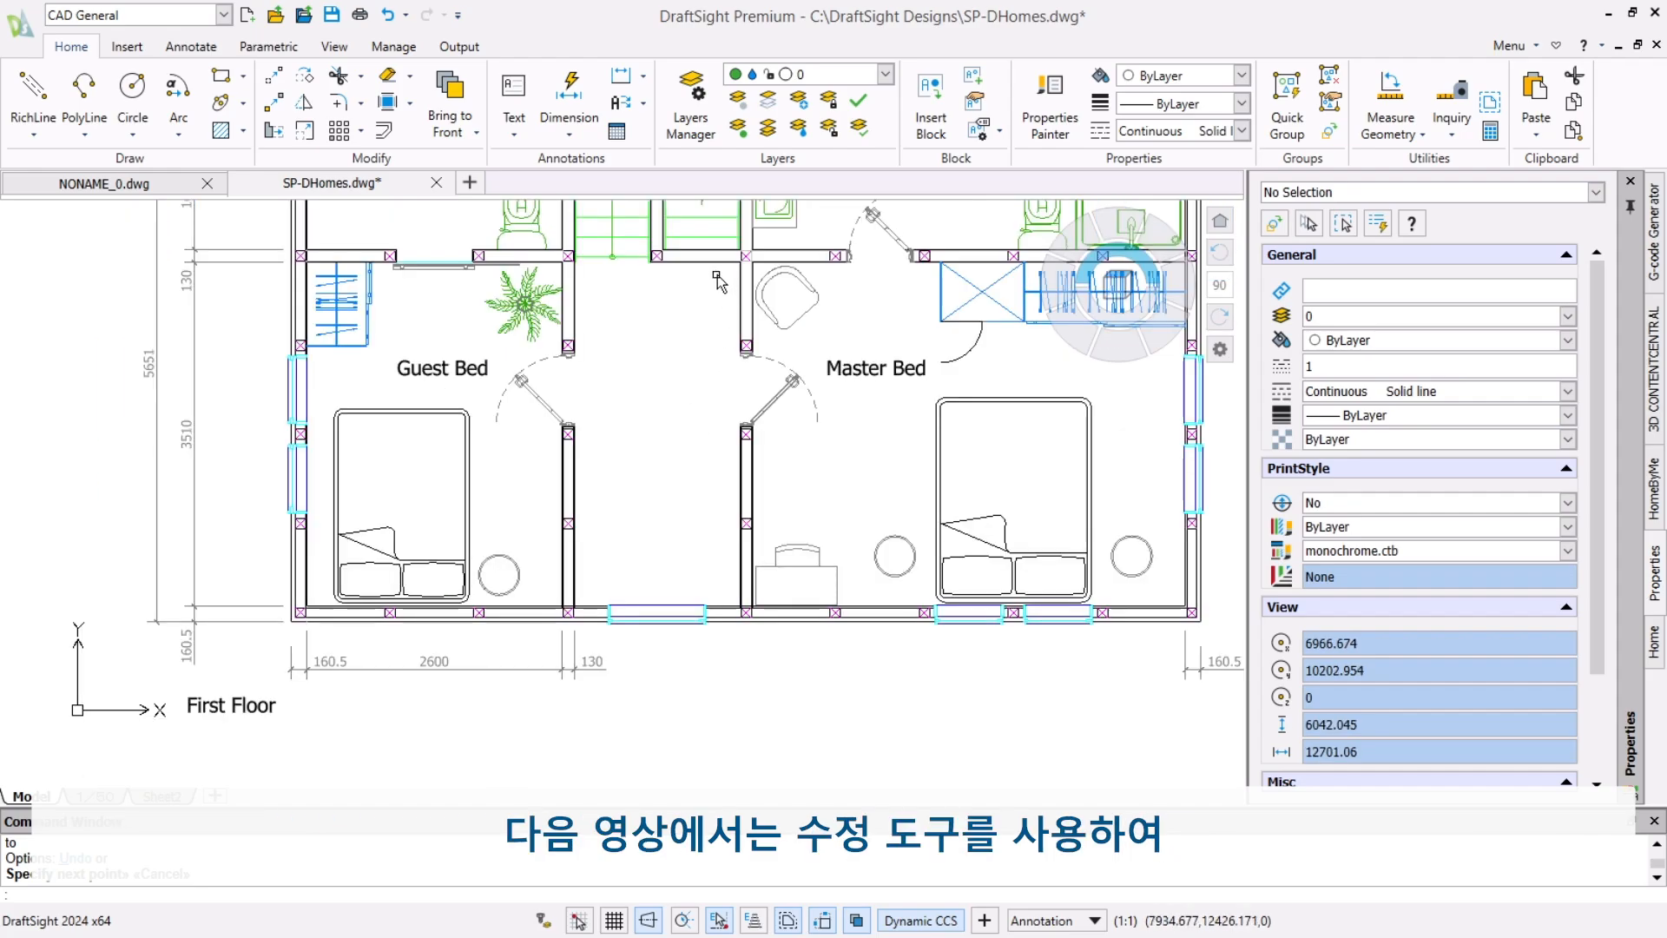
pyautogui.scroll(3, 674, 391)
pyautogui.moveTo(674, 379)
pyautogui.mouseDown(button='middle')
pyautogui.moveTo(640, 424)
pyautogui.moveTo(616, 415)
pyautogui.mouseUp(button='middle')
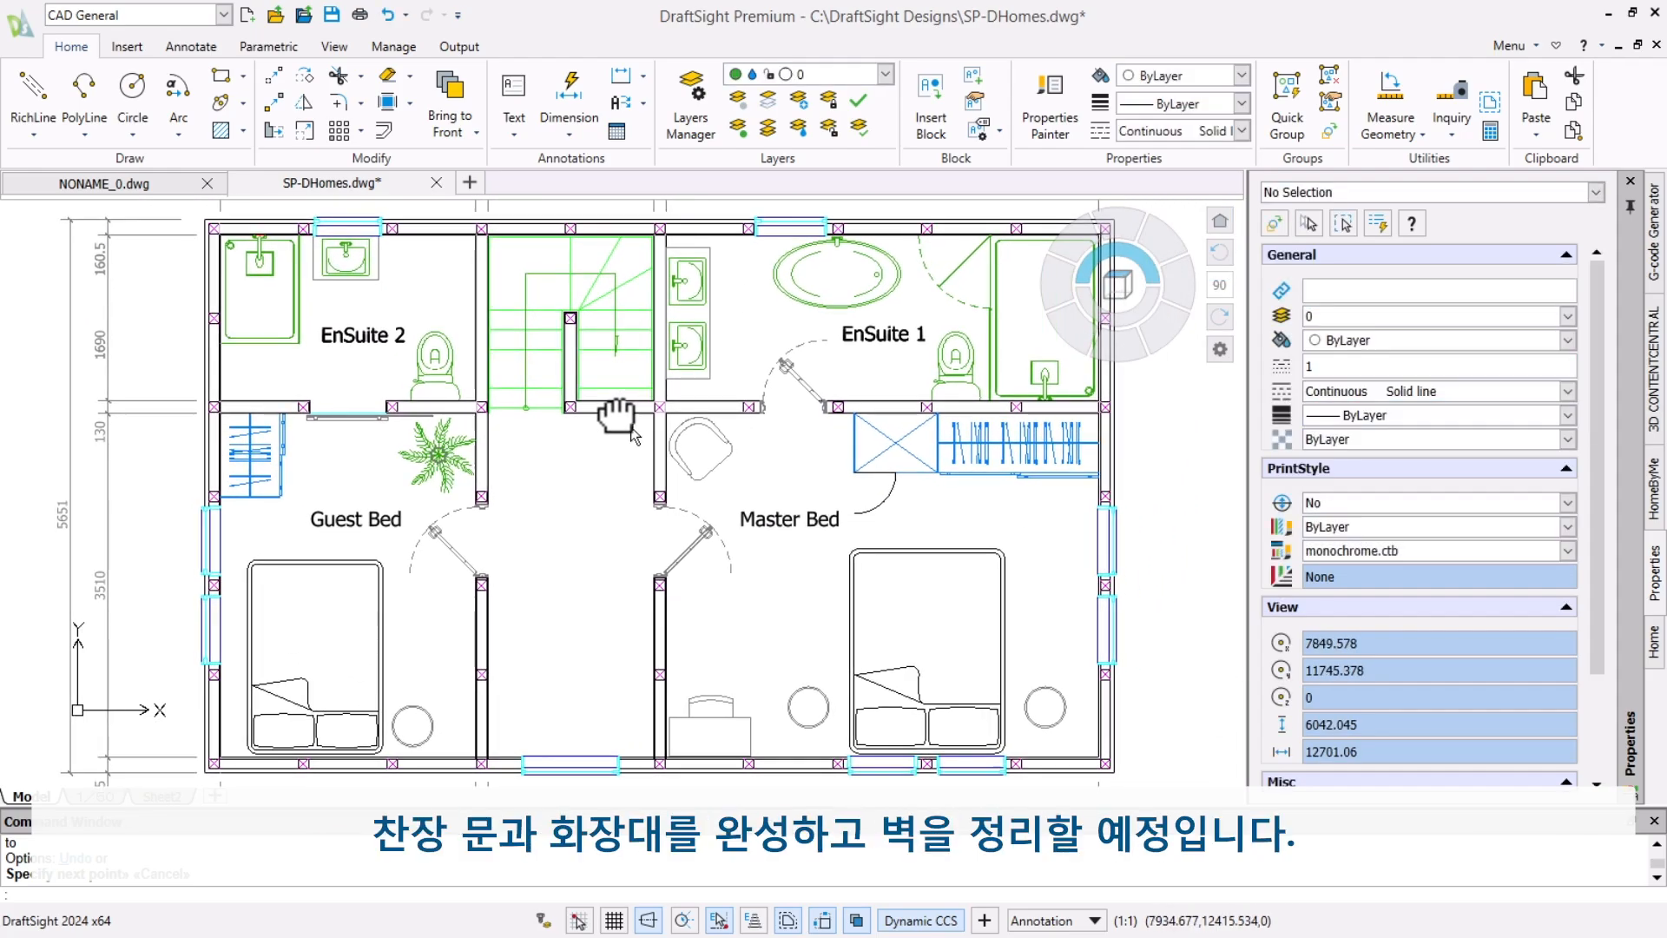